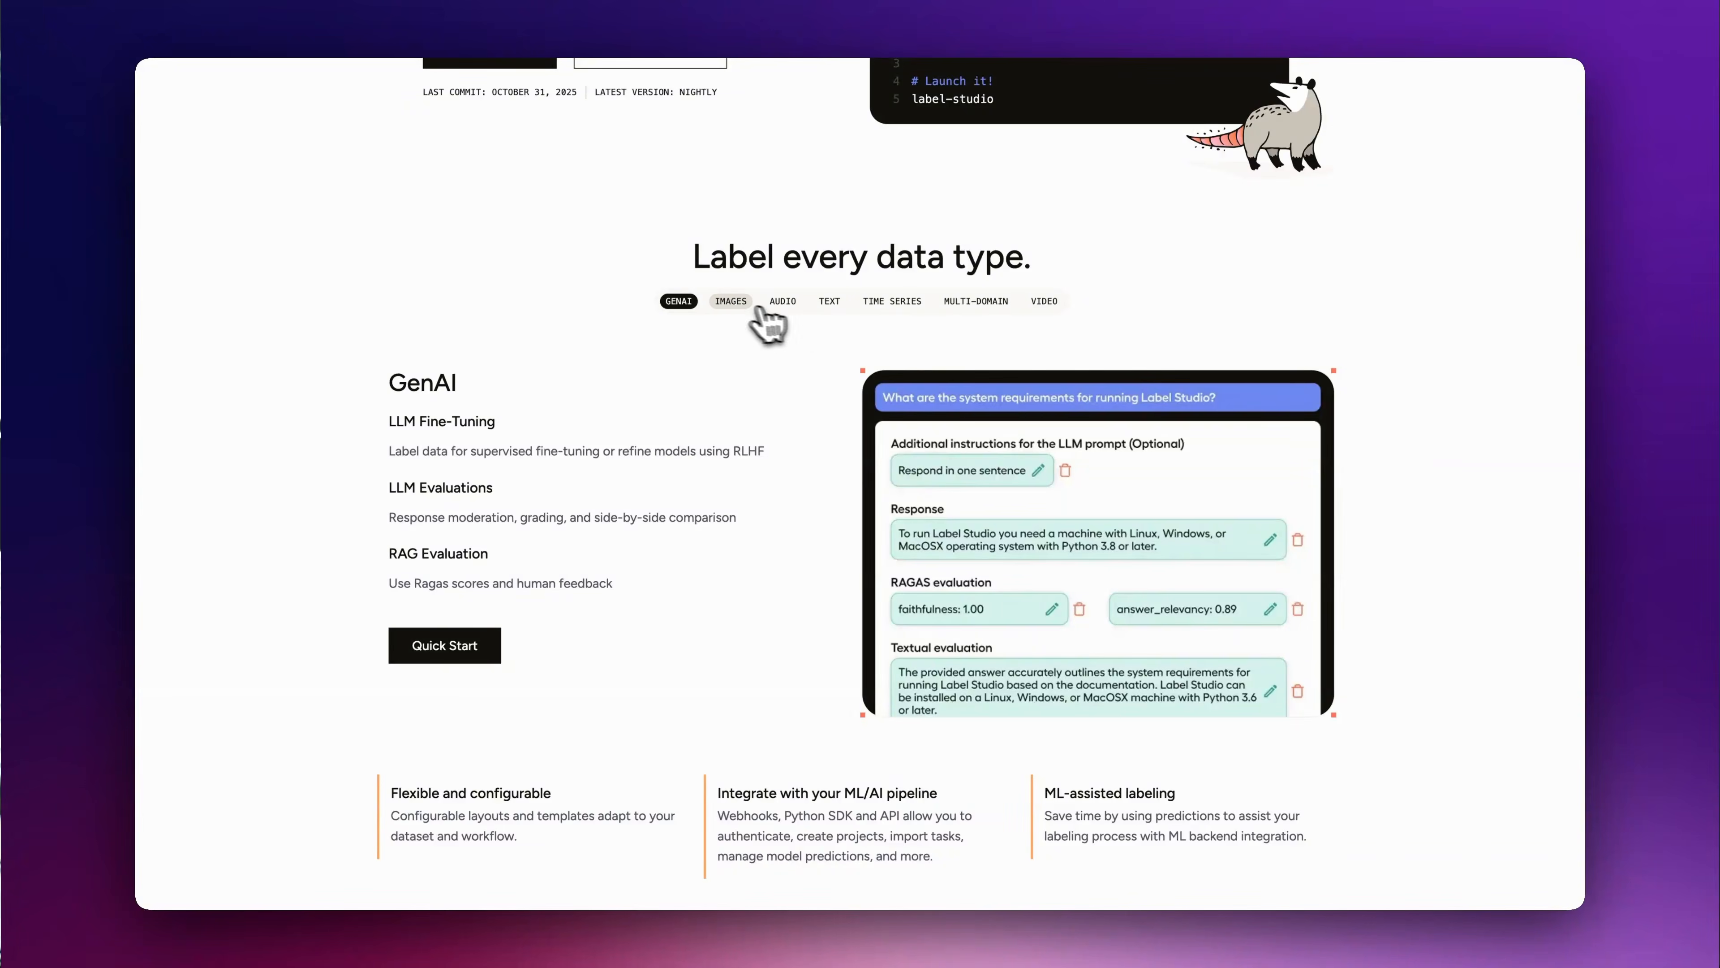
Step: Browse the Audio, Text and Video data type examples on the Label Studio homepage
click(783, 303)
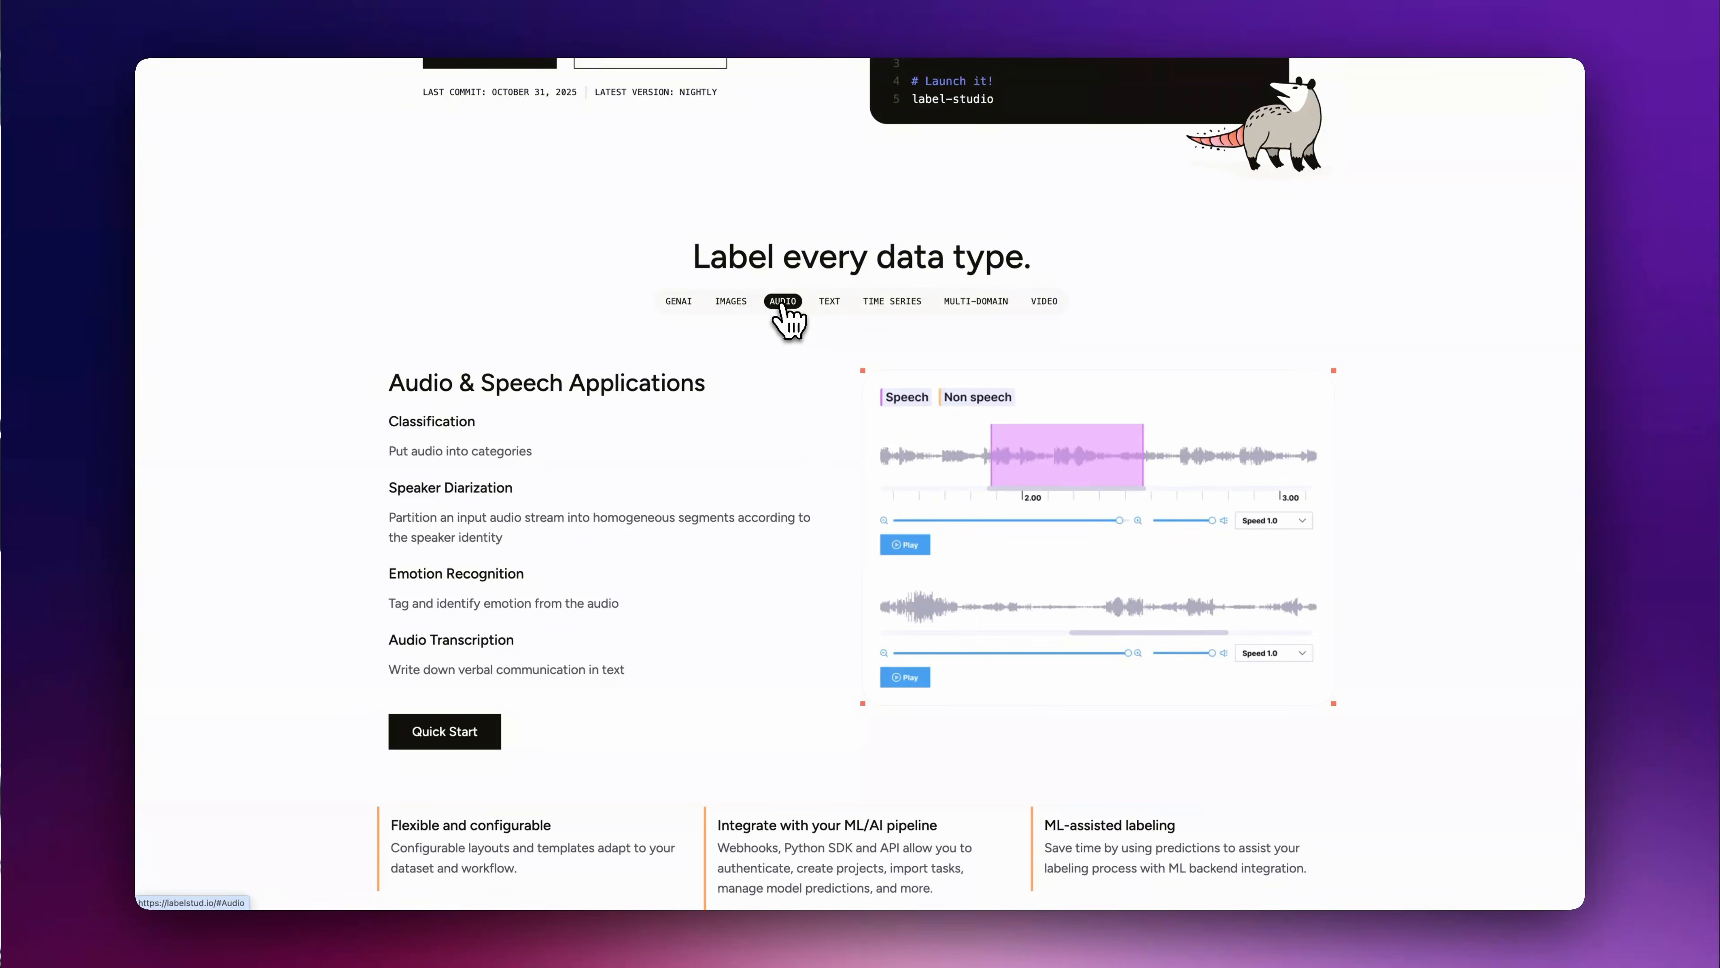
click(828, 303)
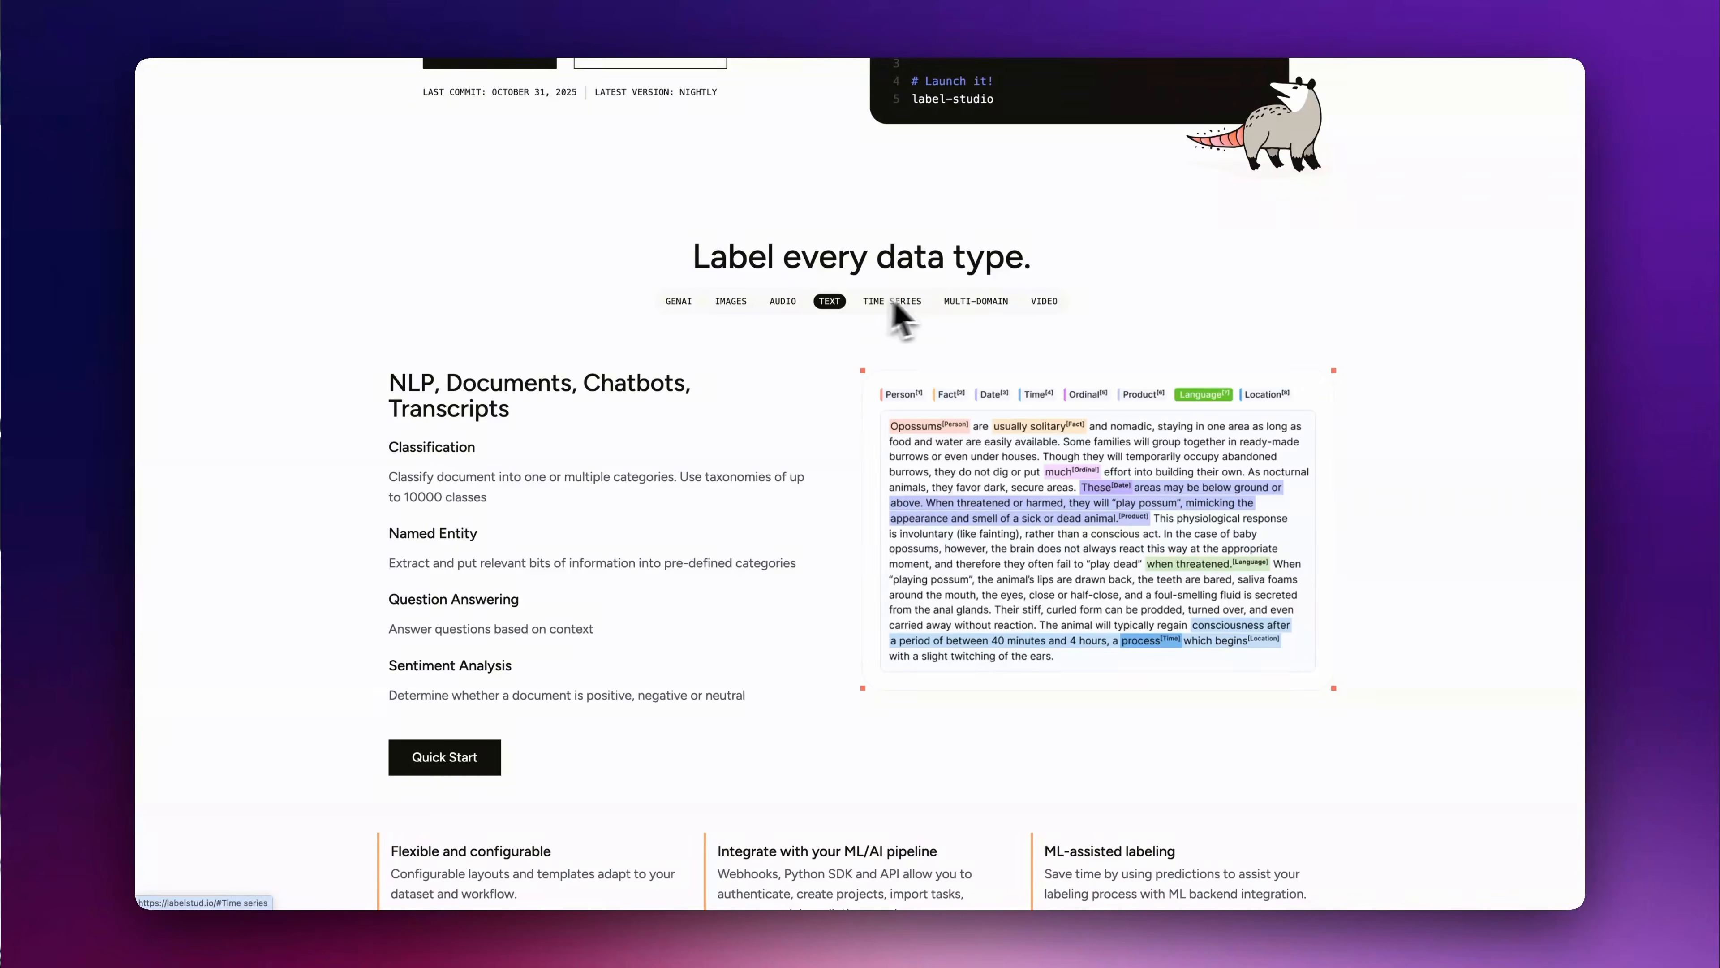
click(1046, 304)
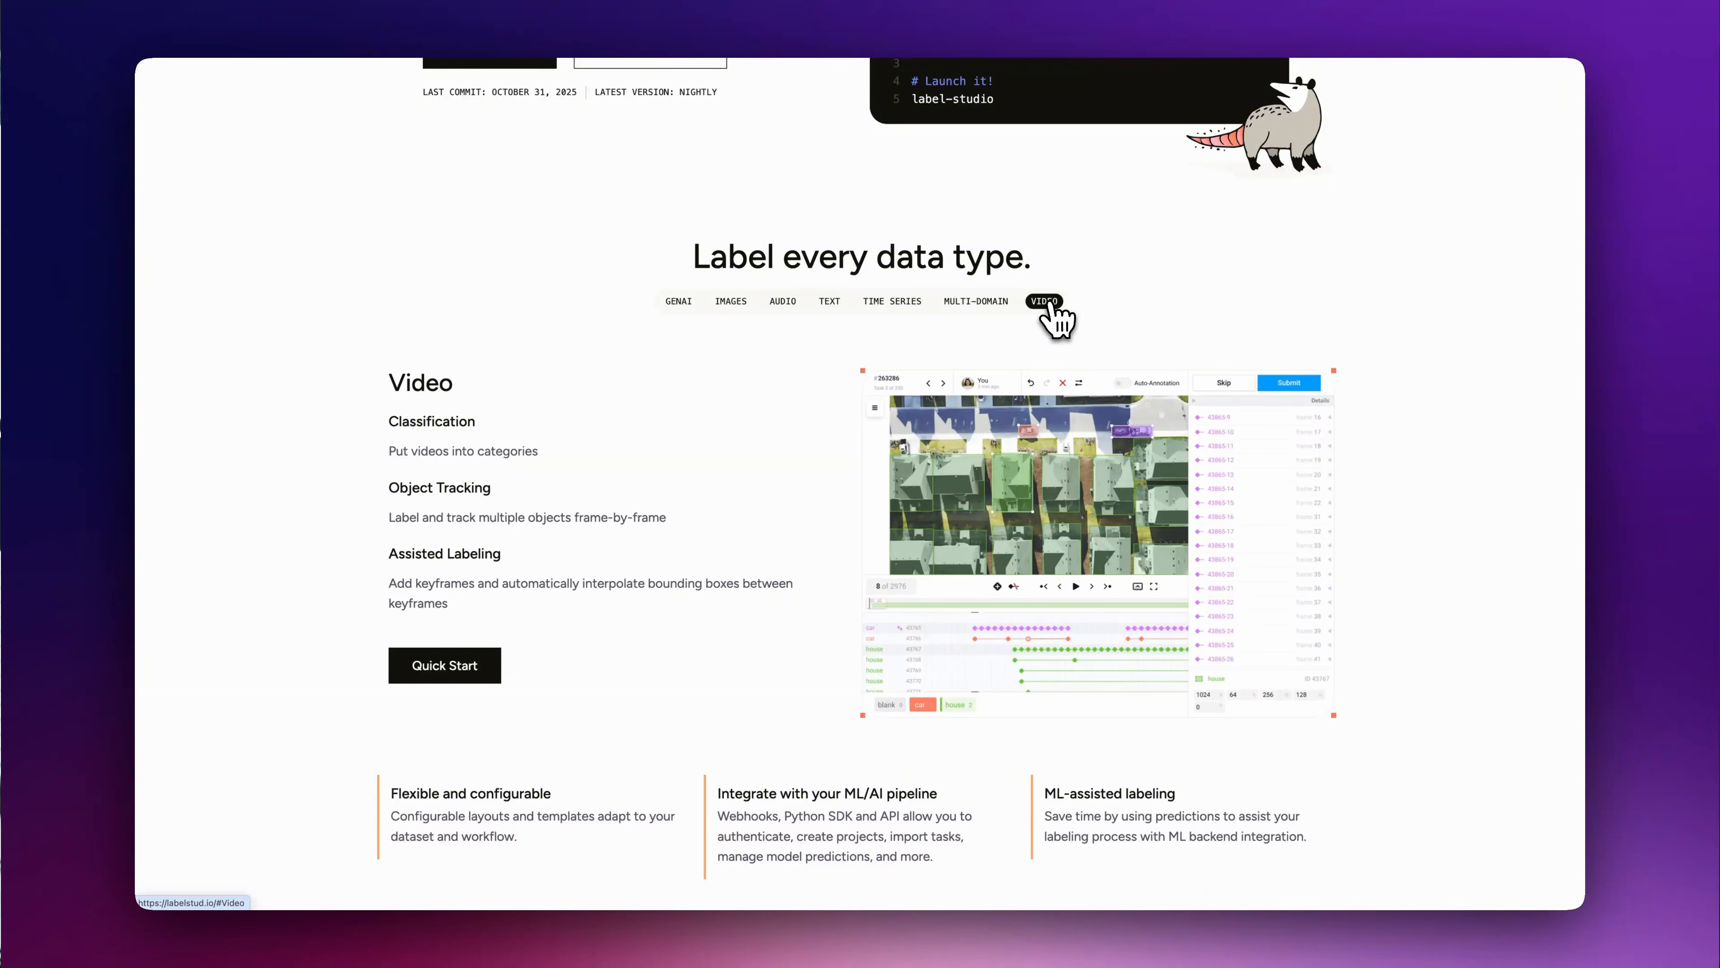
scroll(1055, 318, down, 10)
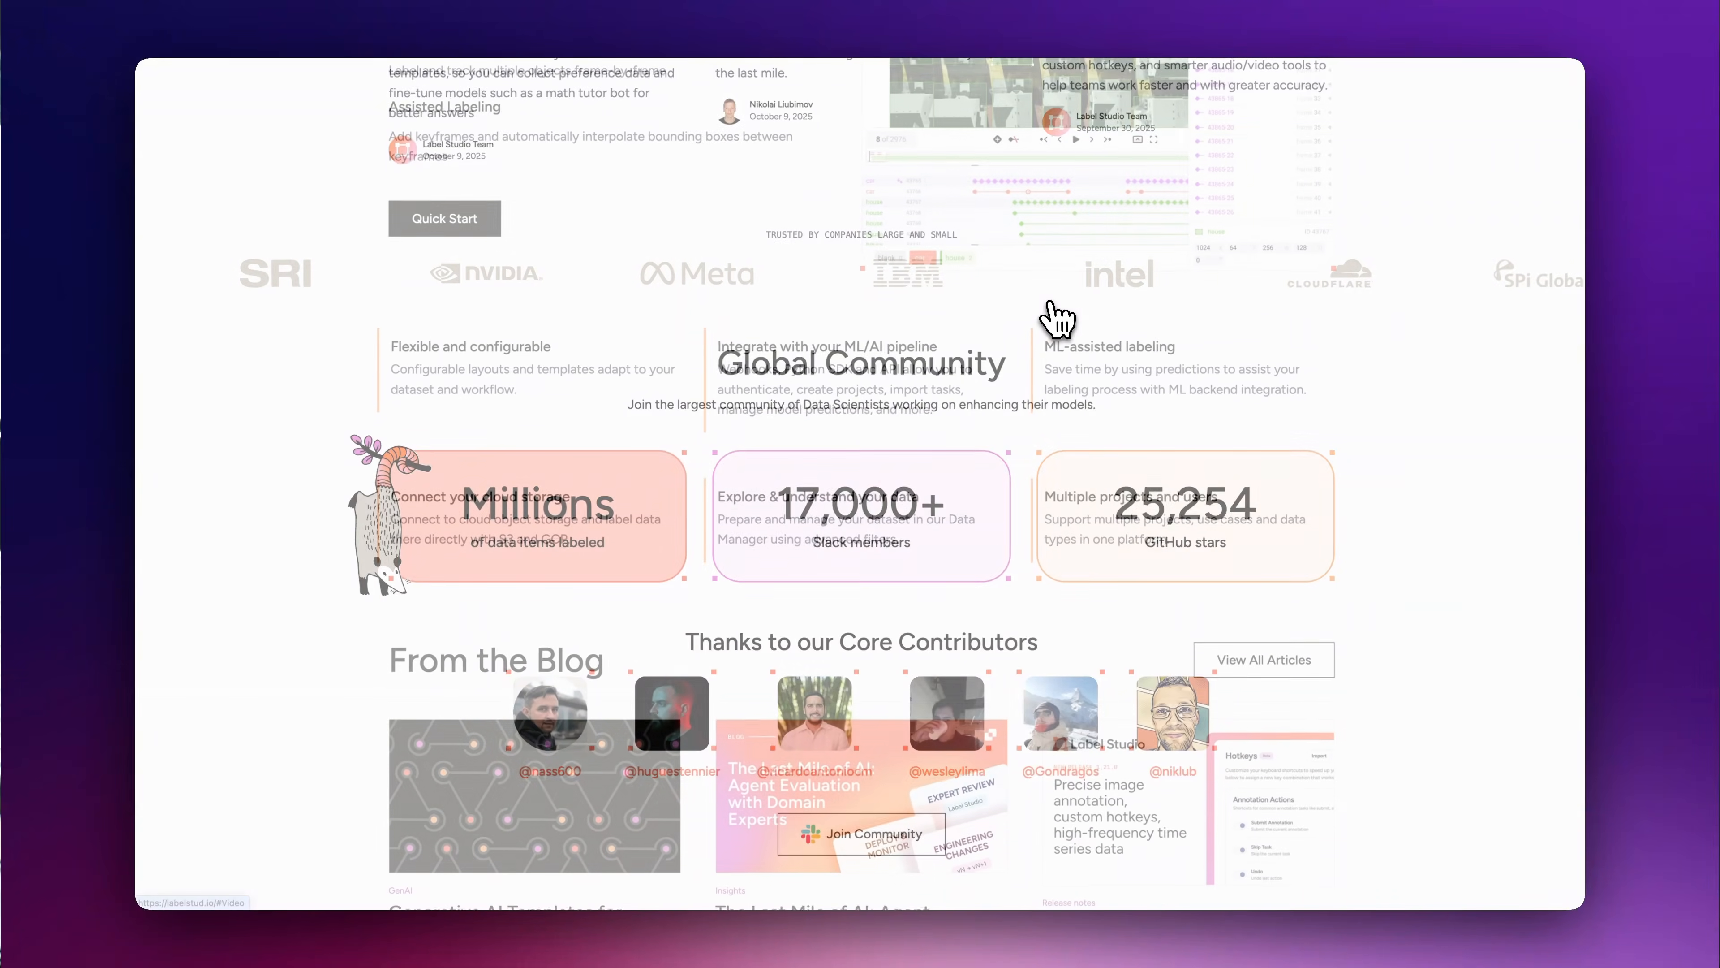
scroll(1055, 318, down, 8)
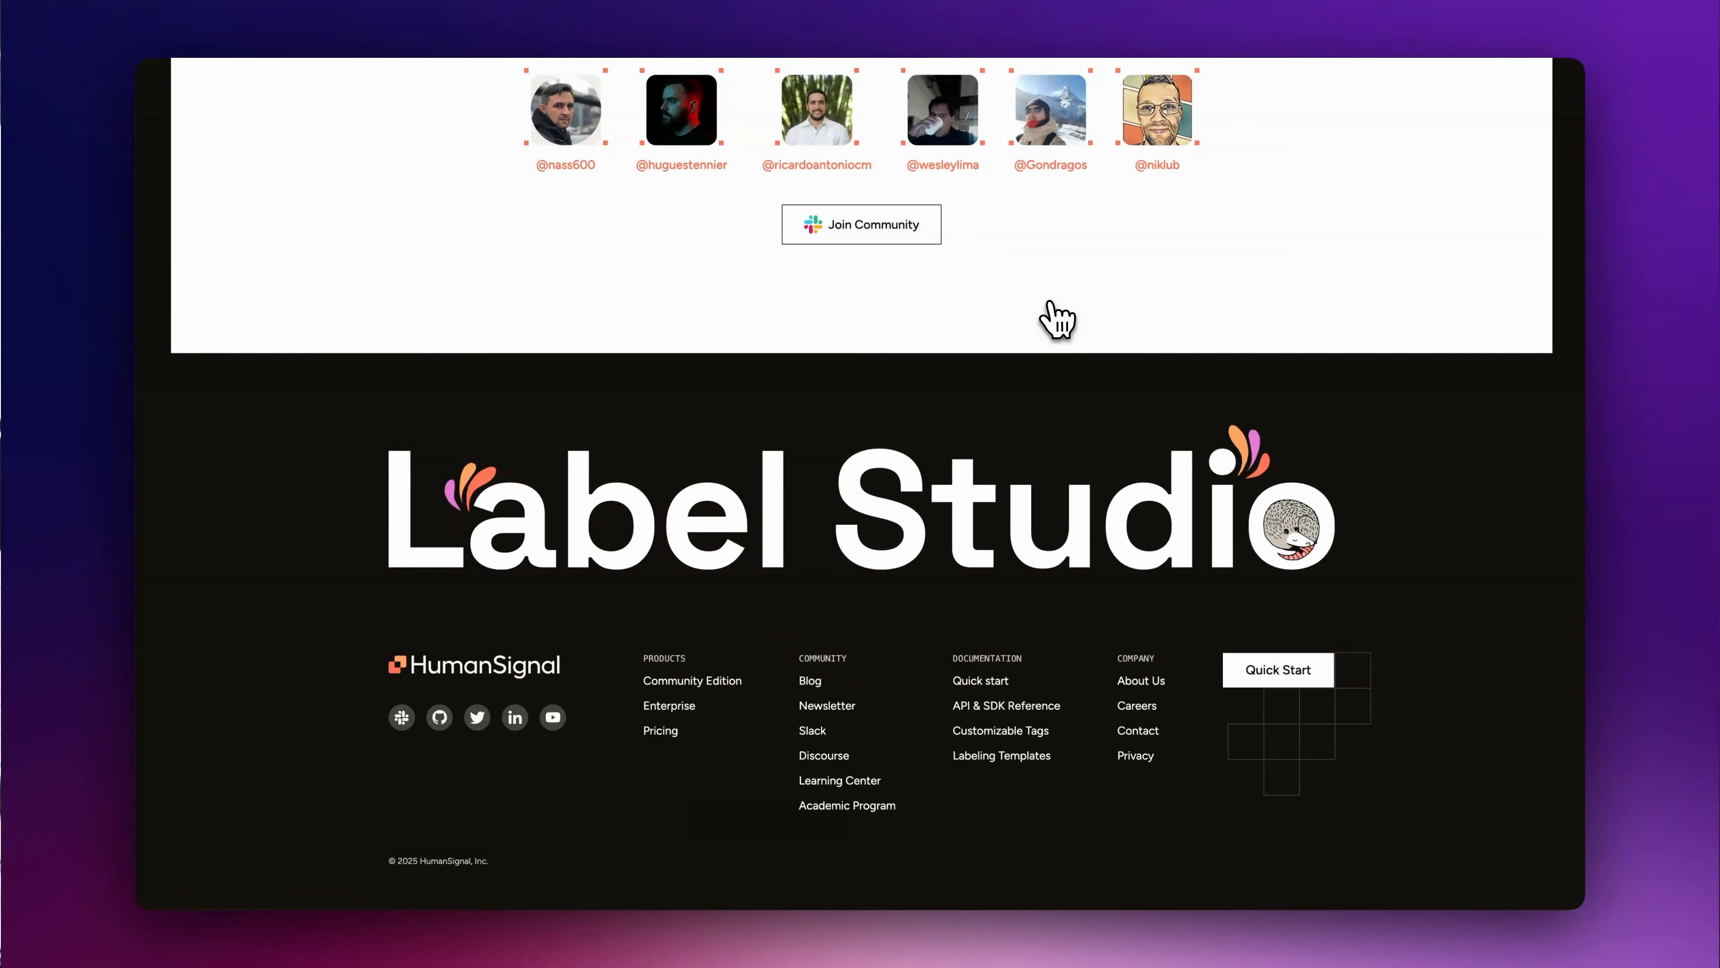
click(920, 698)
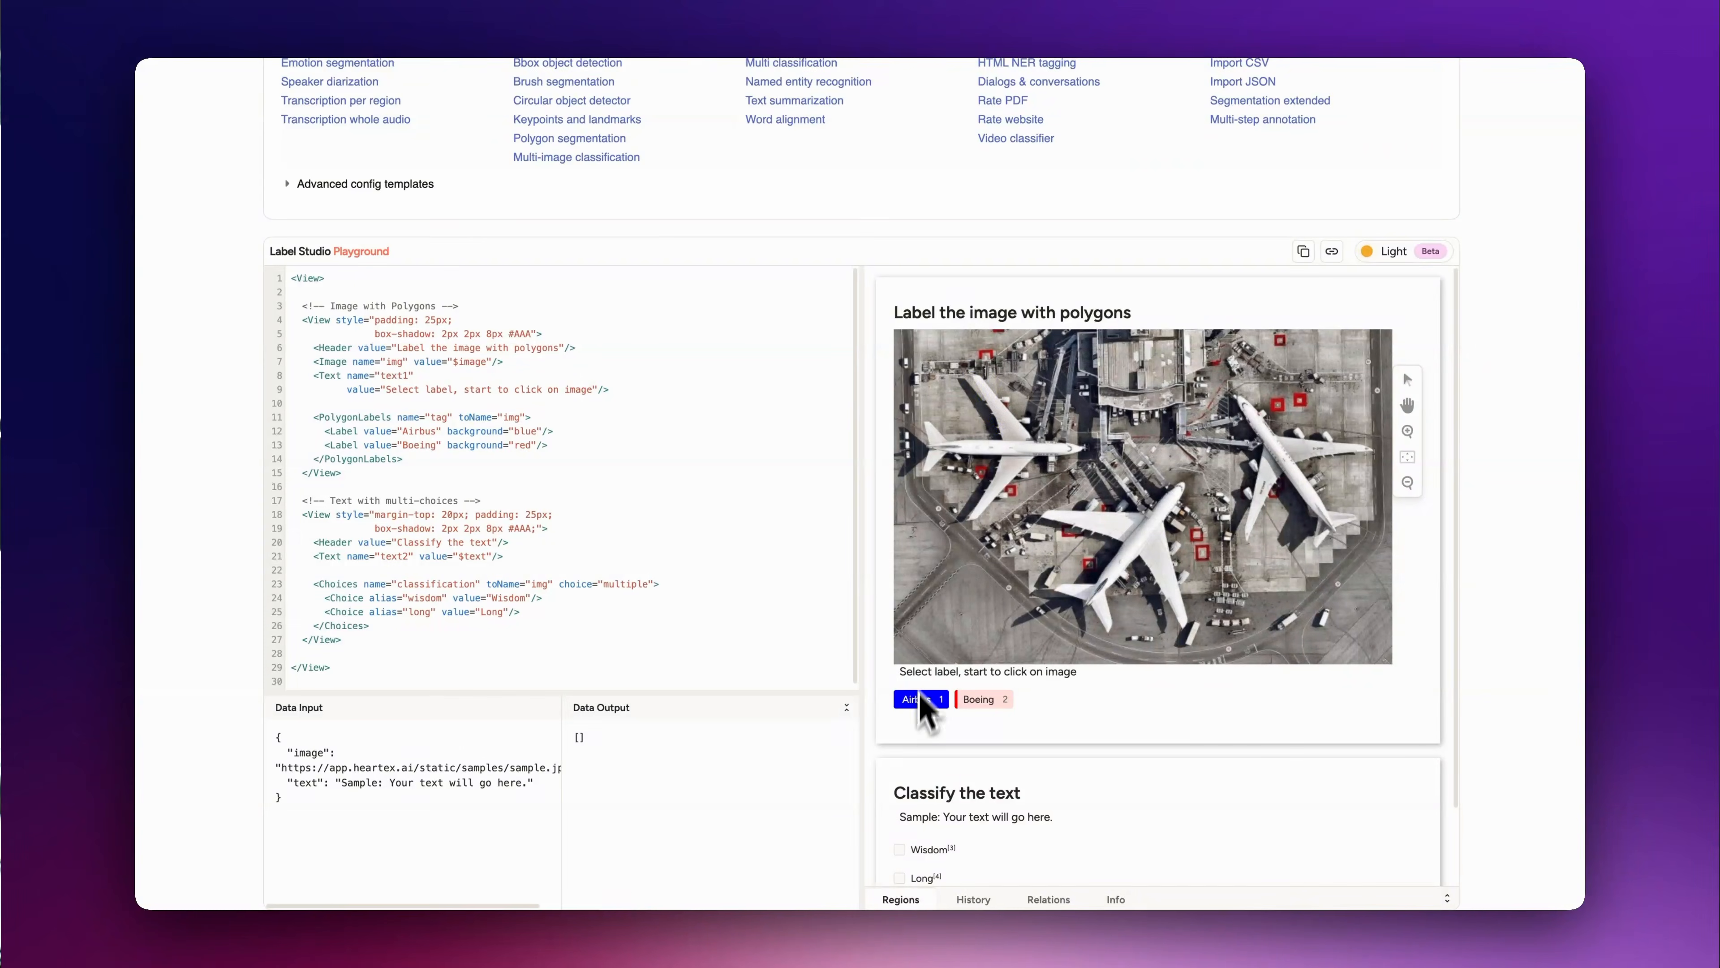
click(995, 429)
click(963, 367)
click(983, 367)
click(1034, 429)
click(1098, 441)
click(1066, 470)
click(958, 533)
click(947, 469)
click(912, 482)
click(916, 402)
click(949, 430)
click(996, 429)
key(2)
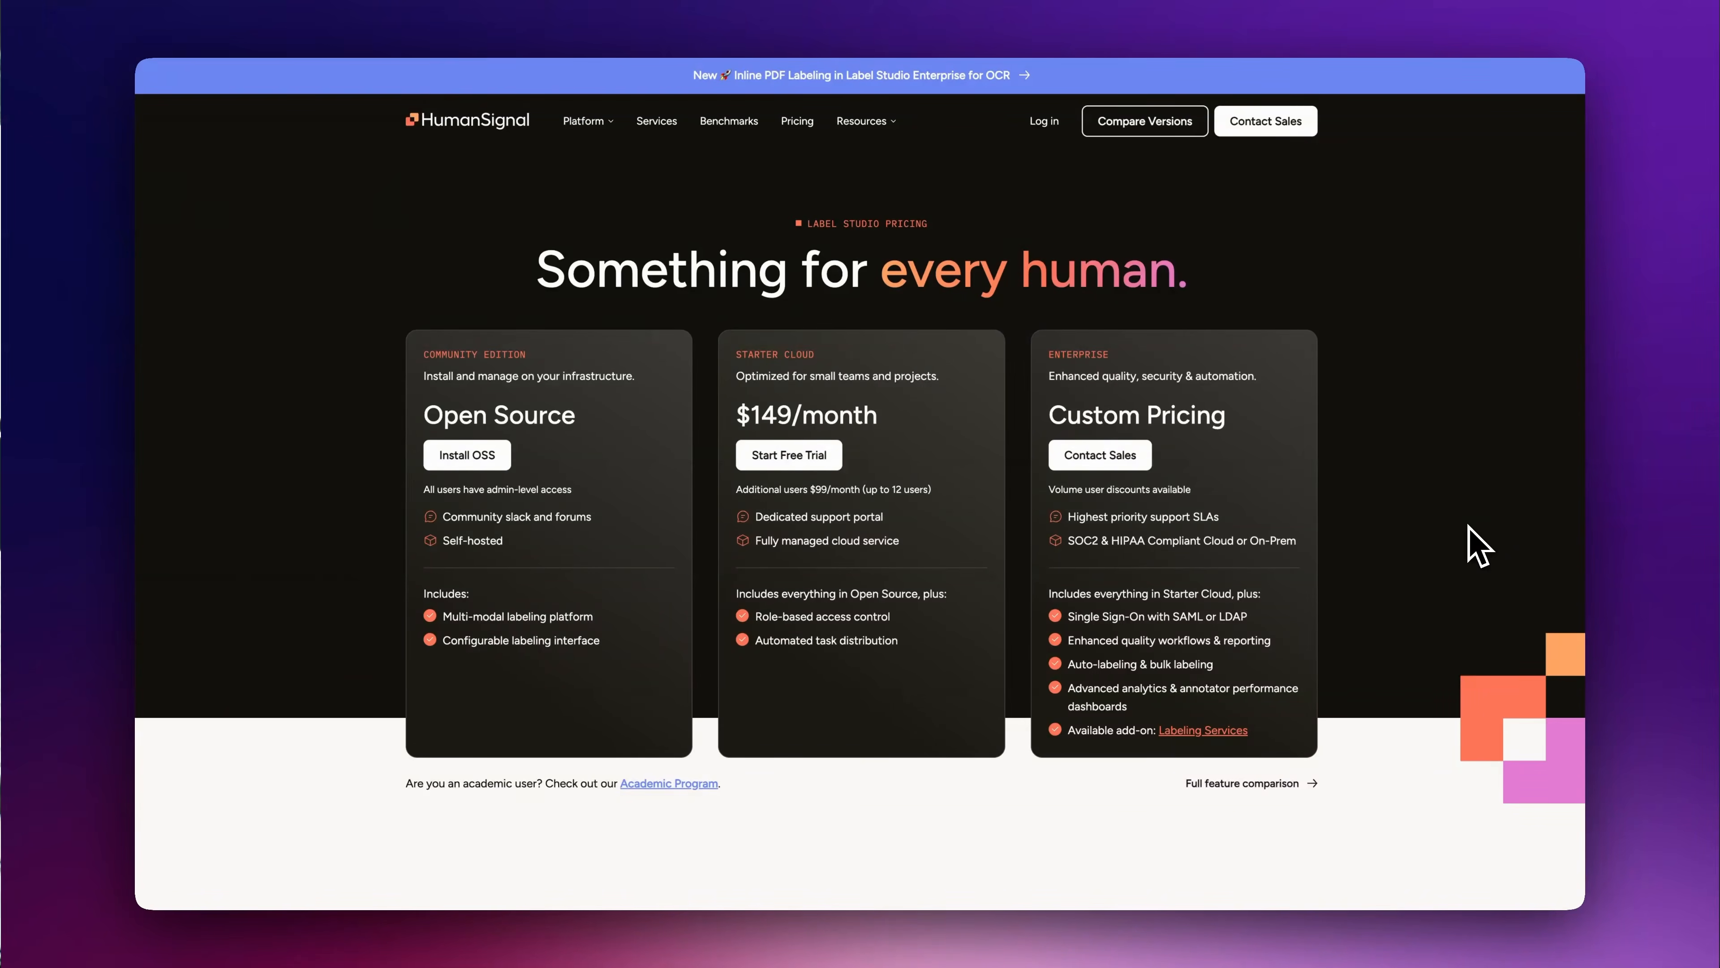
Step: Review the Label Studio pricing plans, the quick-start documentation and Elestio's feature overview
scroll(1479, 546, down, 2)
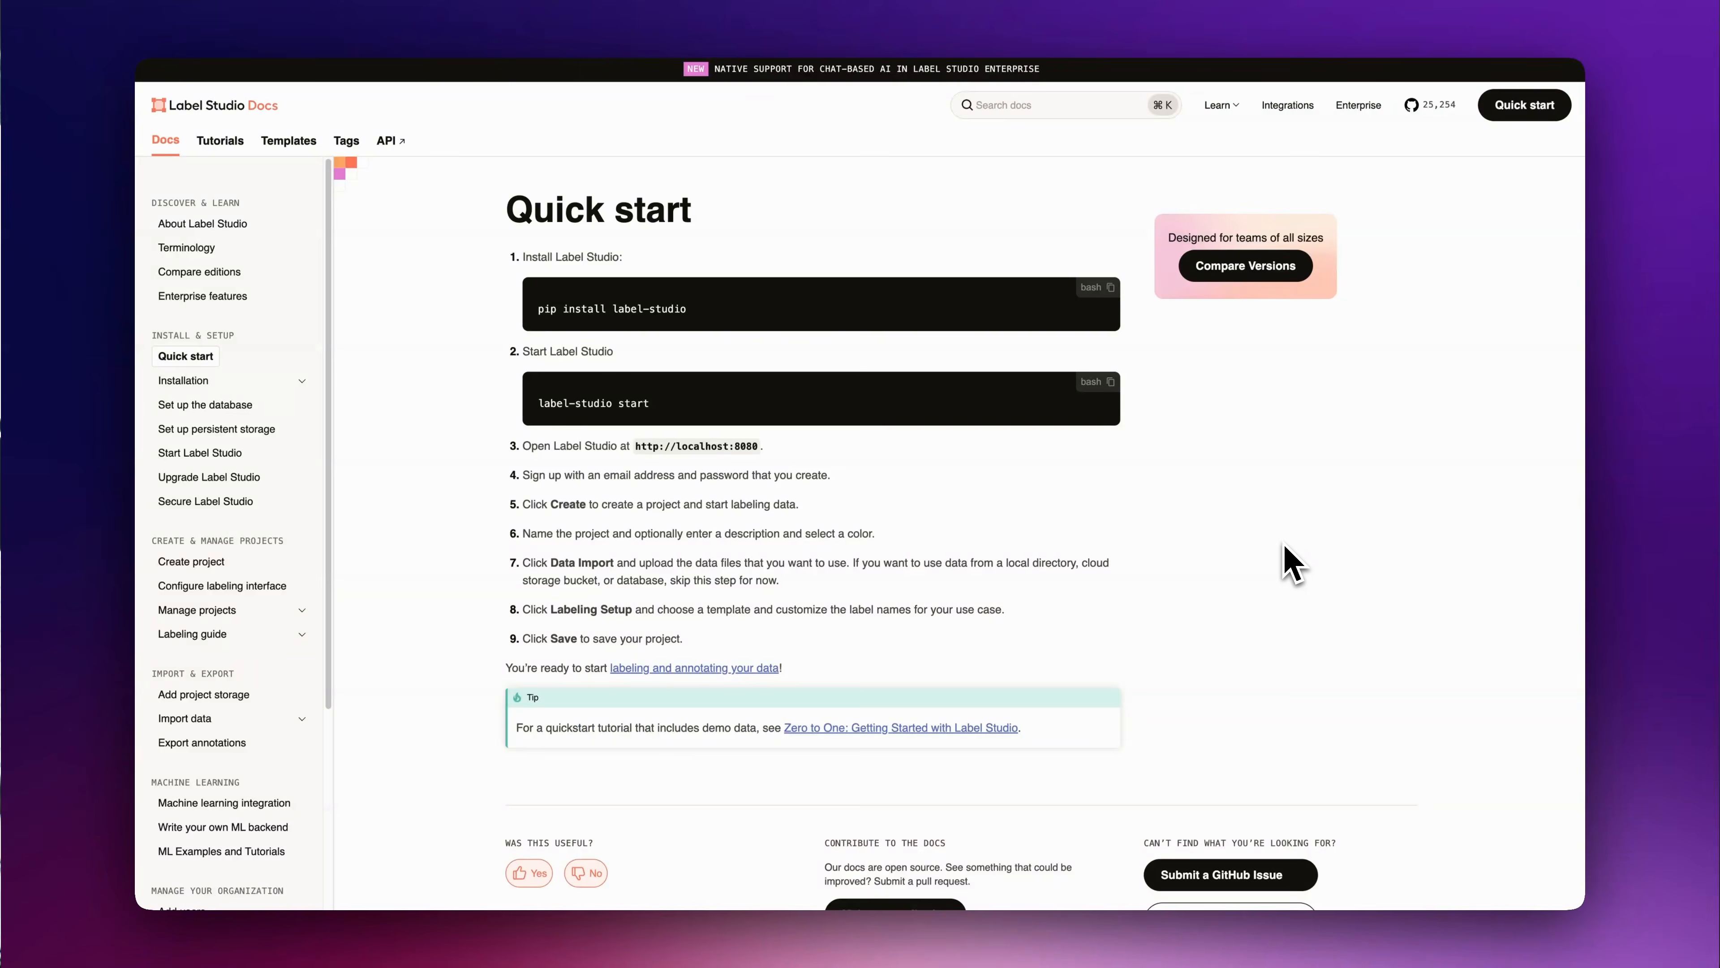
scroll(1285, 547, down, 5)
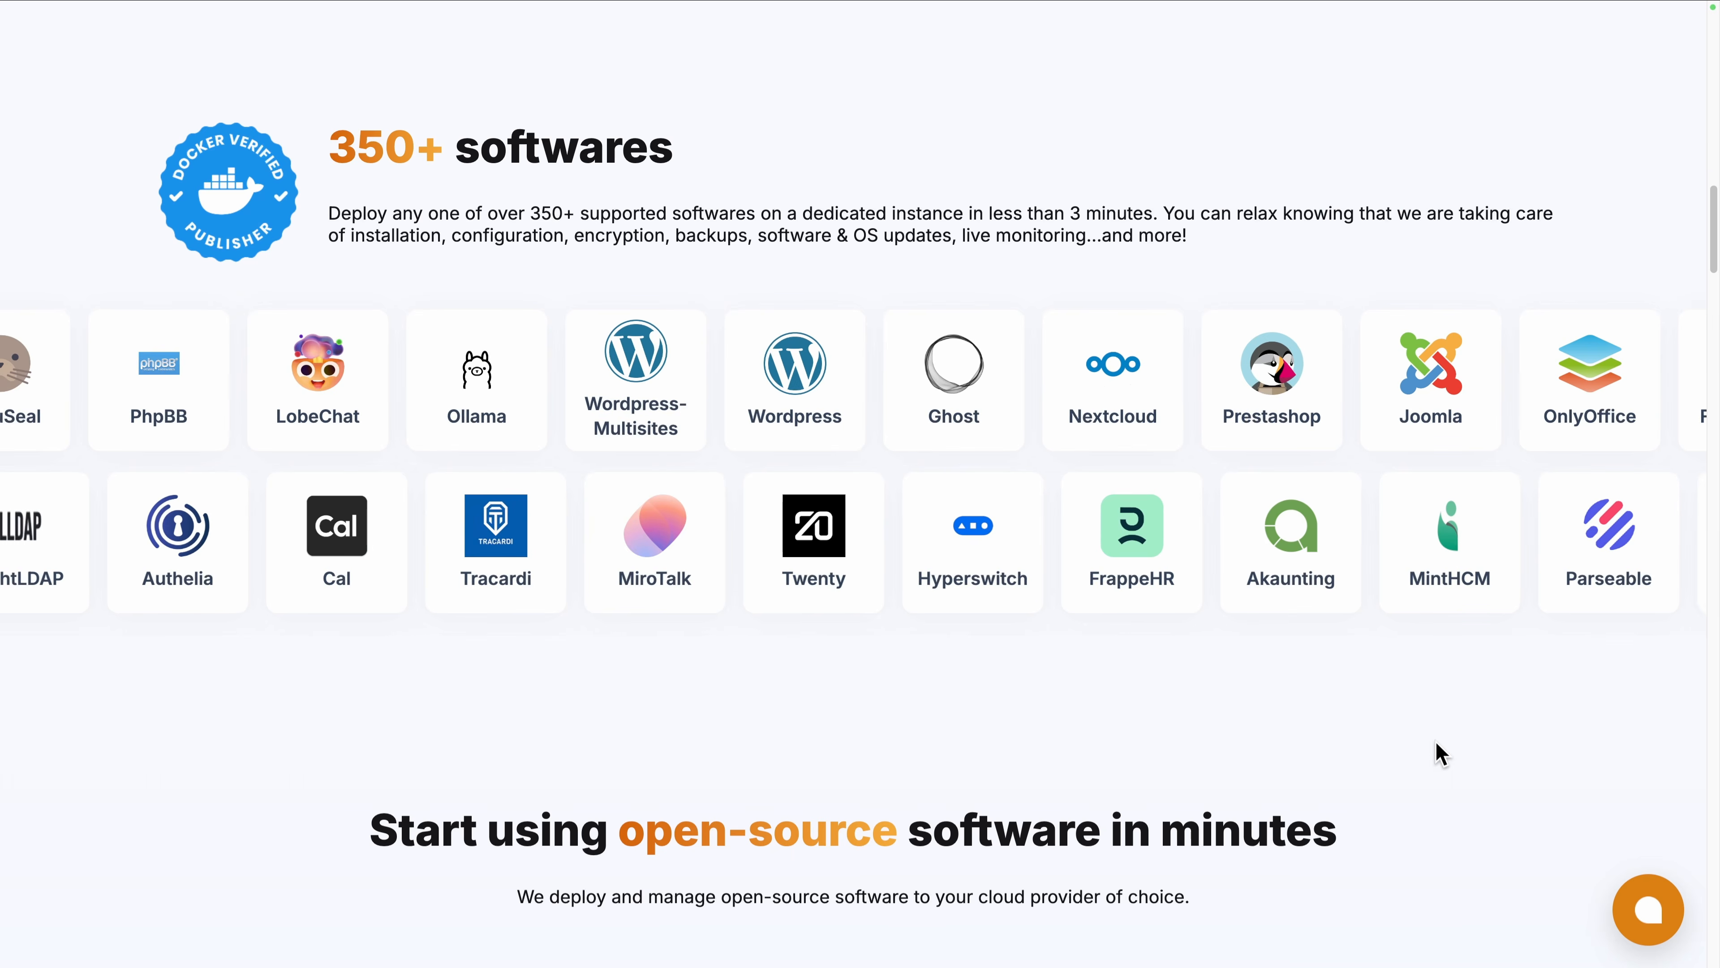
scroll(1436, 745, down, 10)
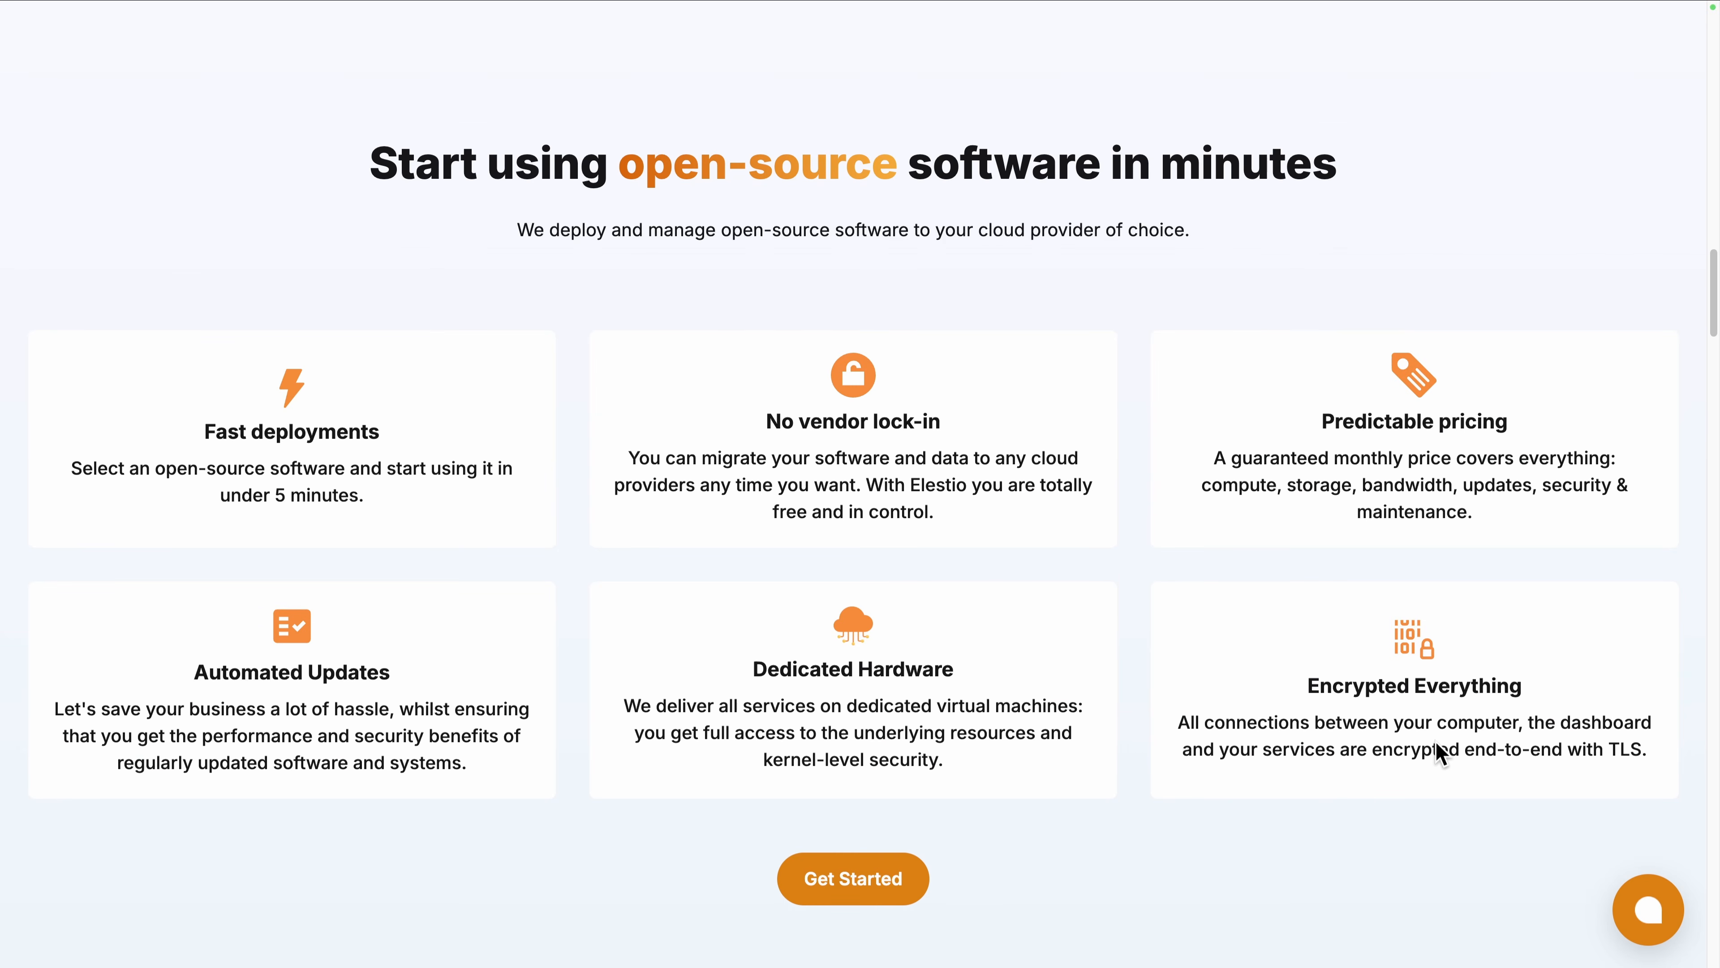
scroll(1435, 741, down, 10)
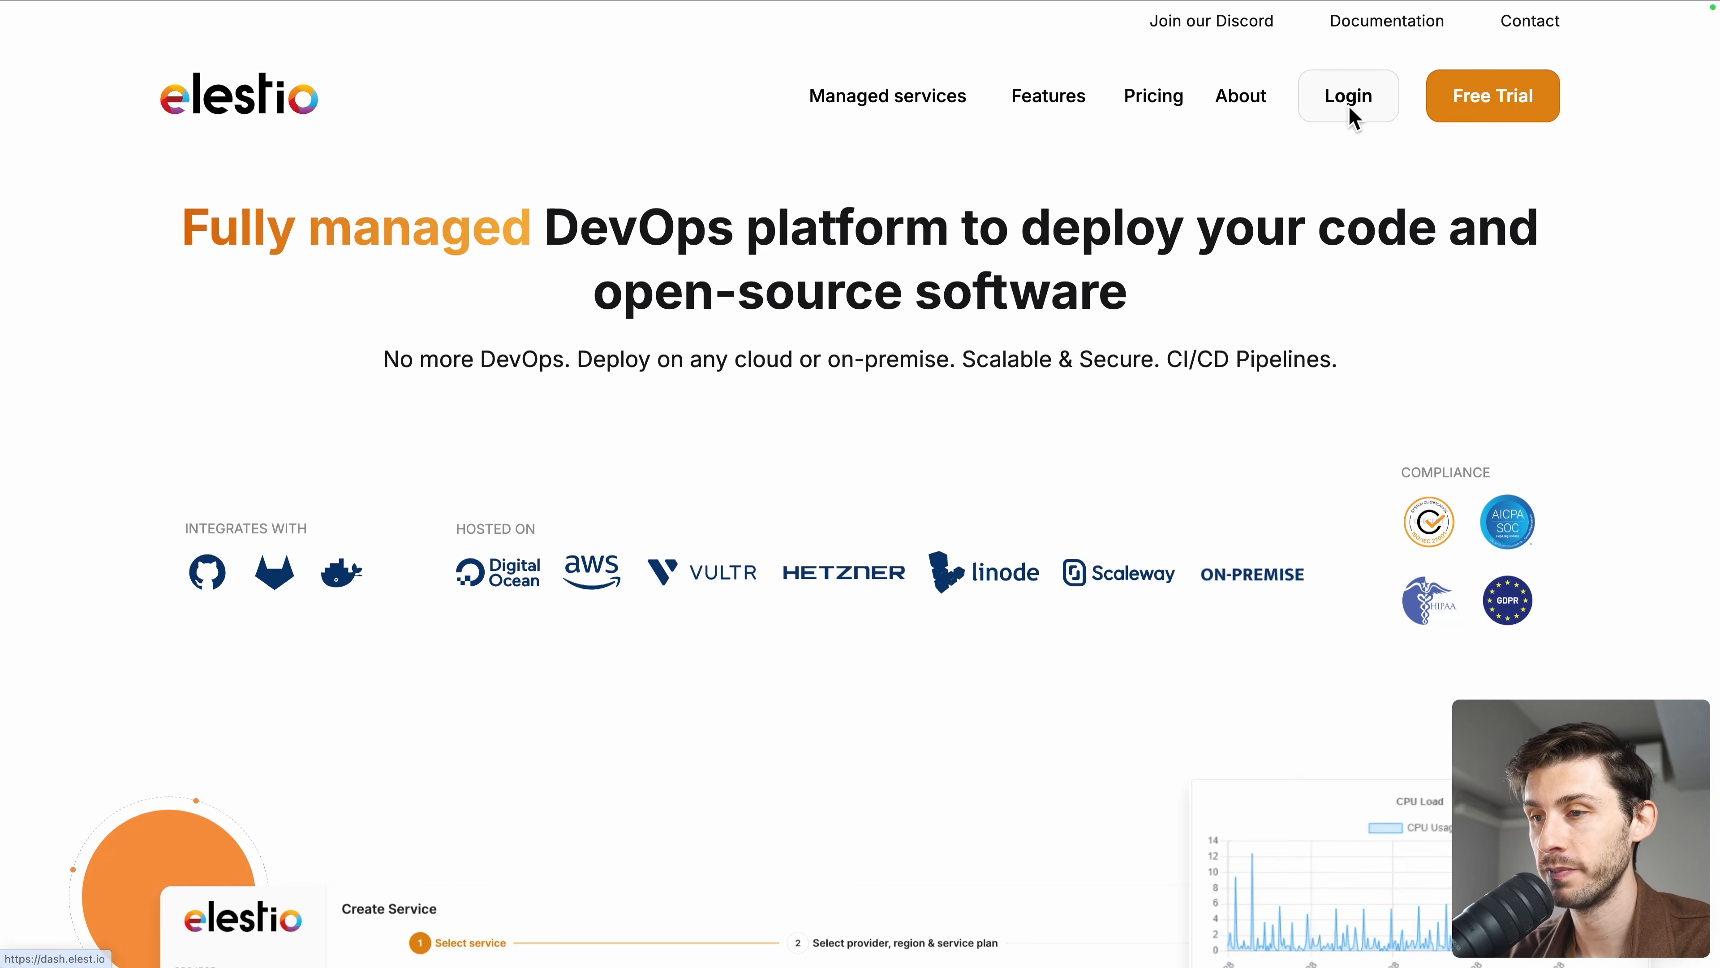
Step: Log in to Elestio, start creating a service and select LabelStudio after searching for "label"
click(1350, 120)
click(953, 463)
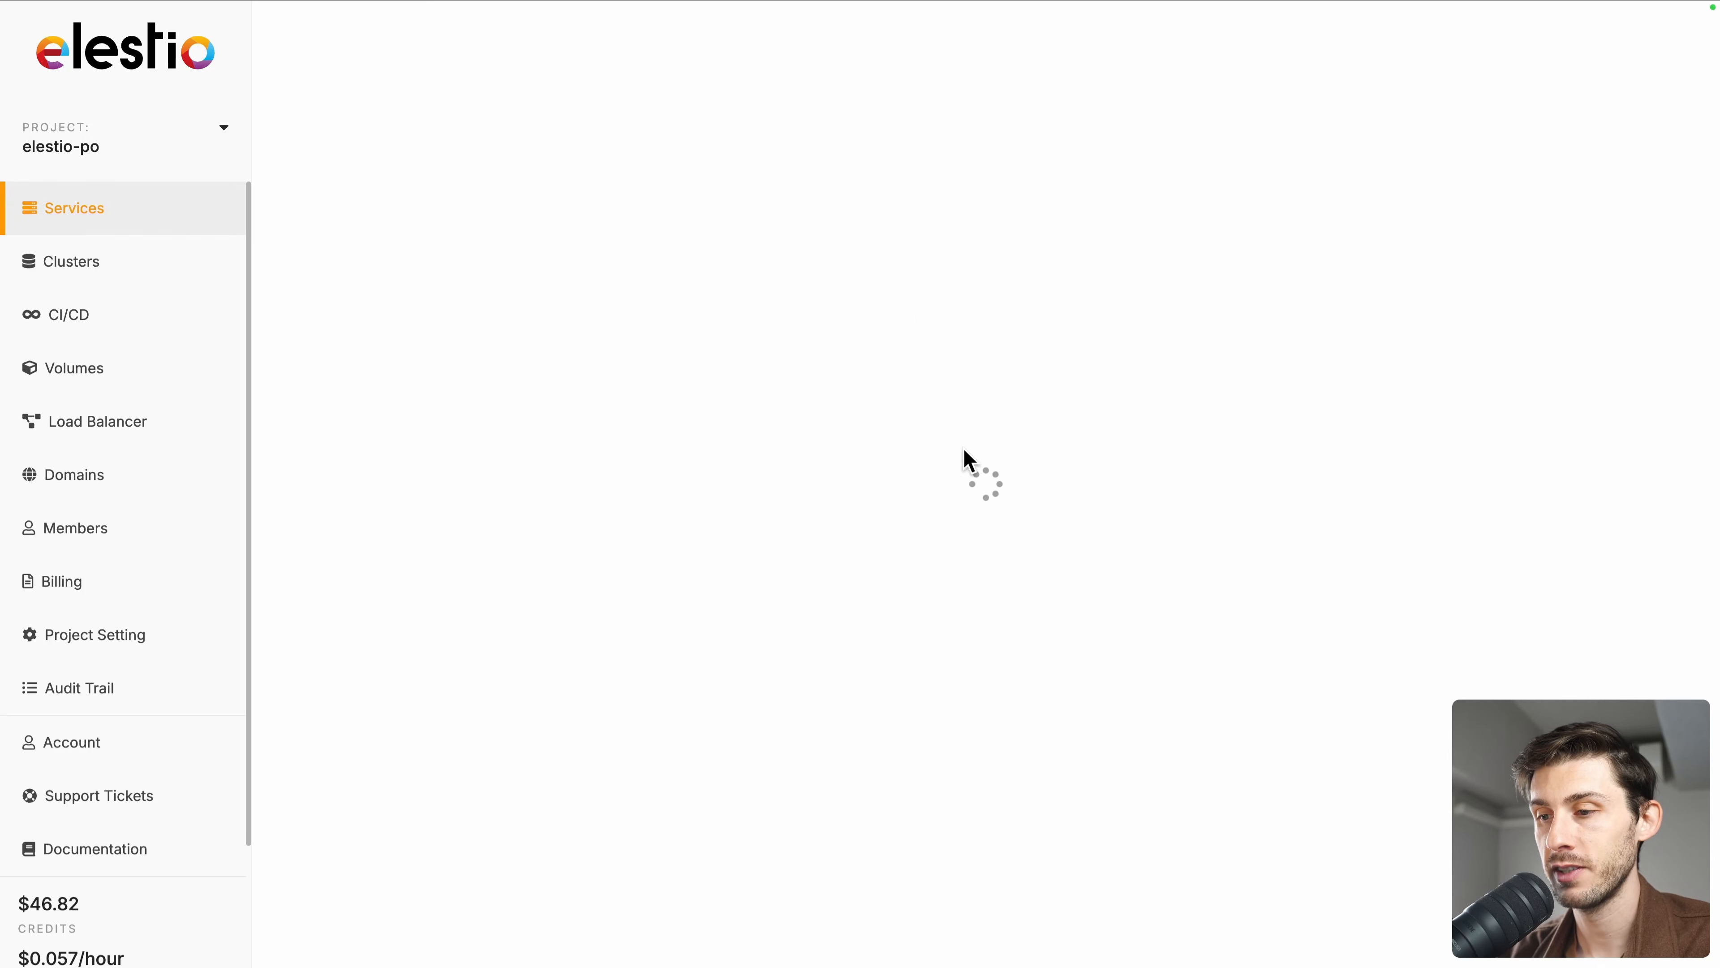
text(label)
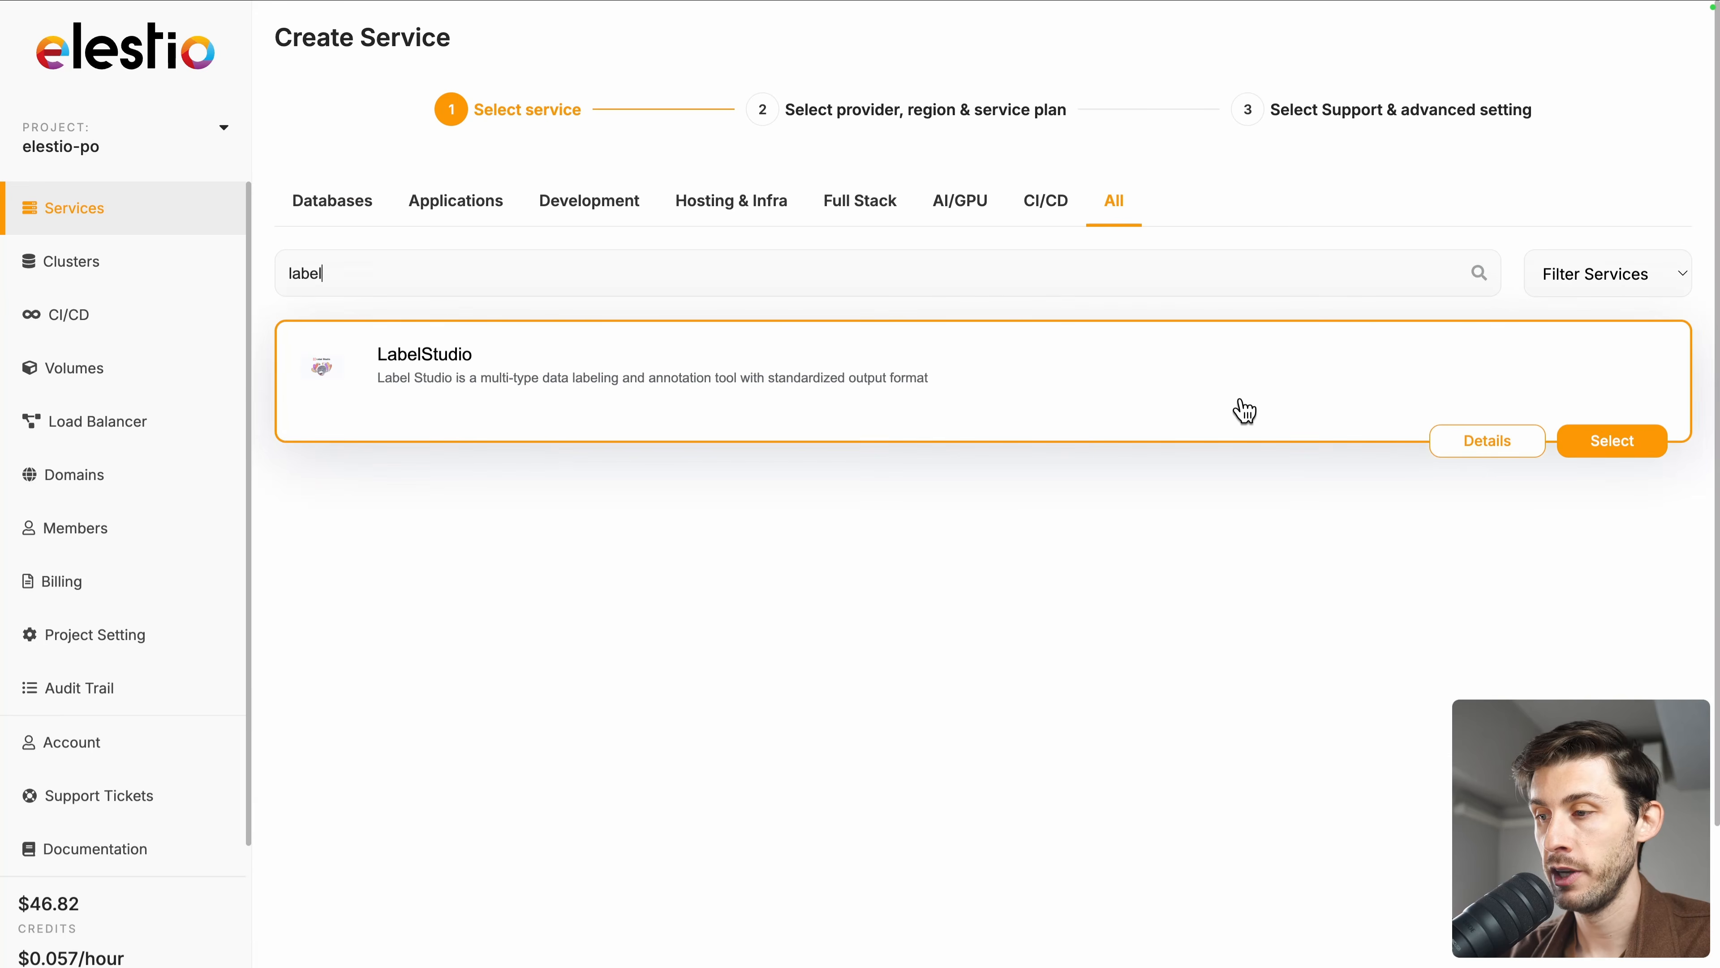
click(1585, 450)
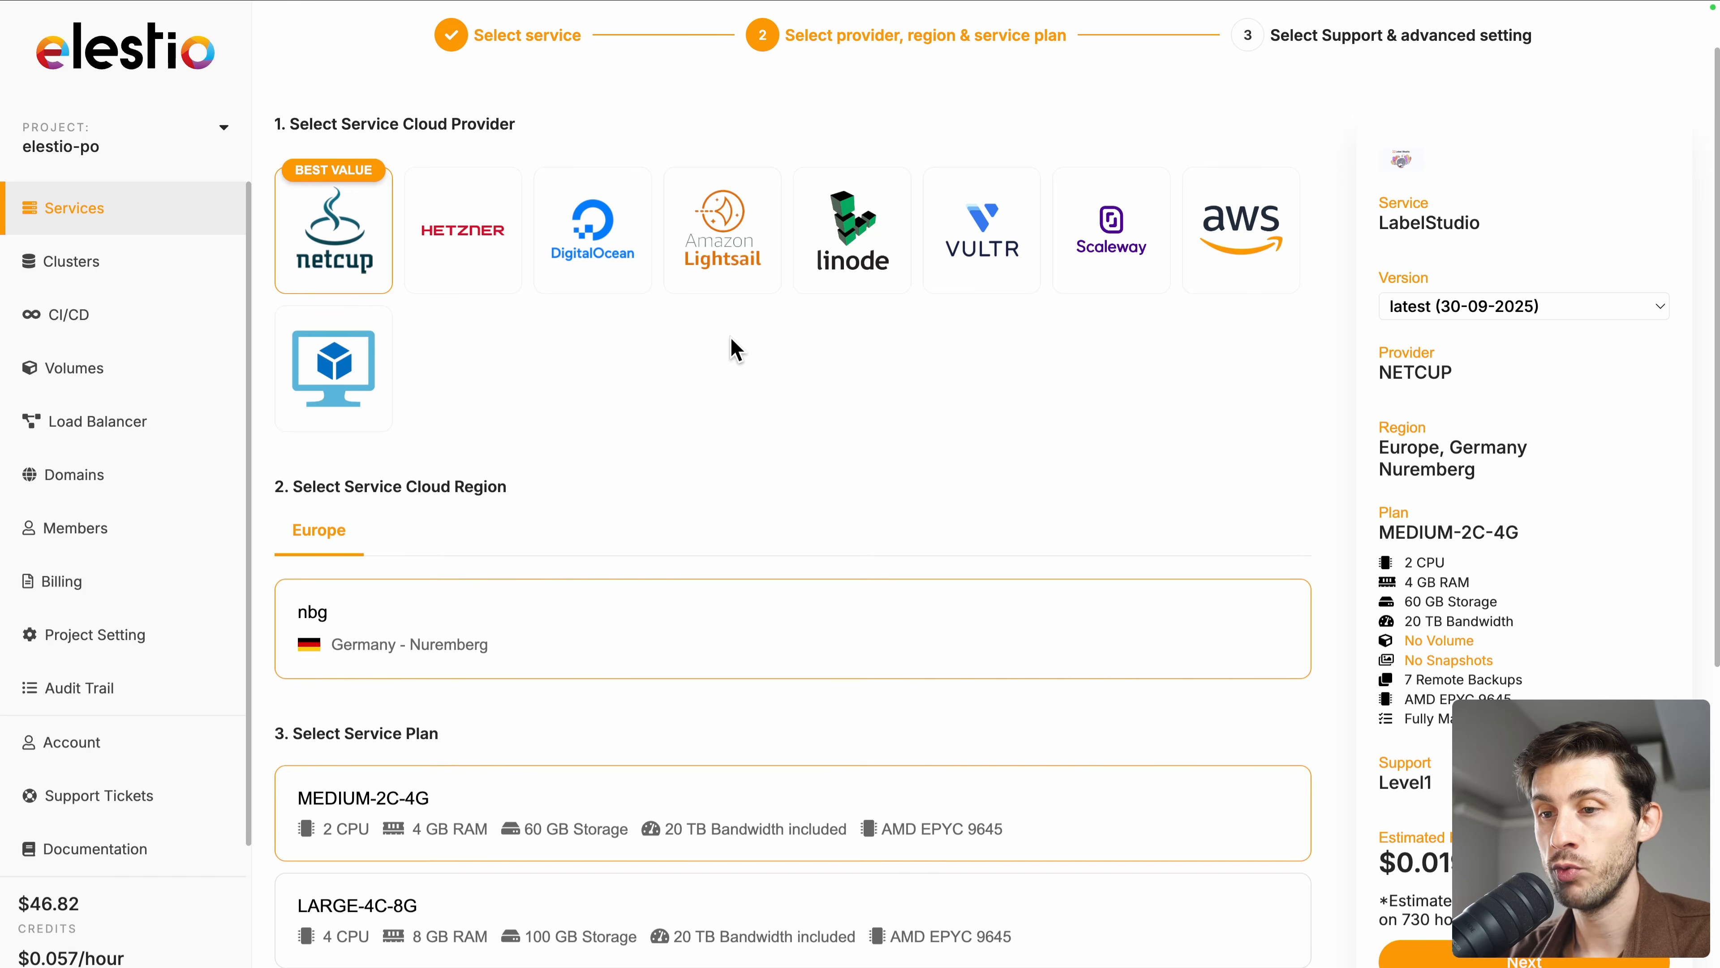
Step: Keep the netcup provider, Nuremberg region and MEDIUM-2C-4G plan and continue to the next stage
scroll(734, 349, down, 2)
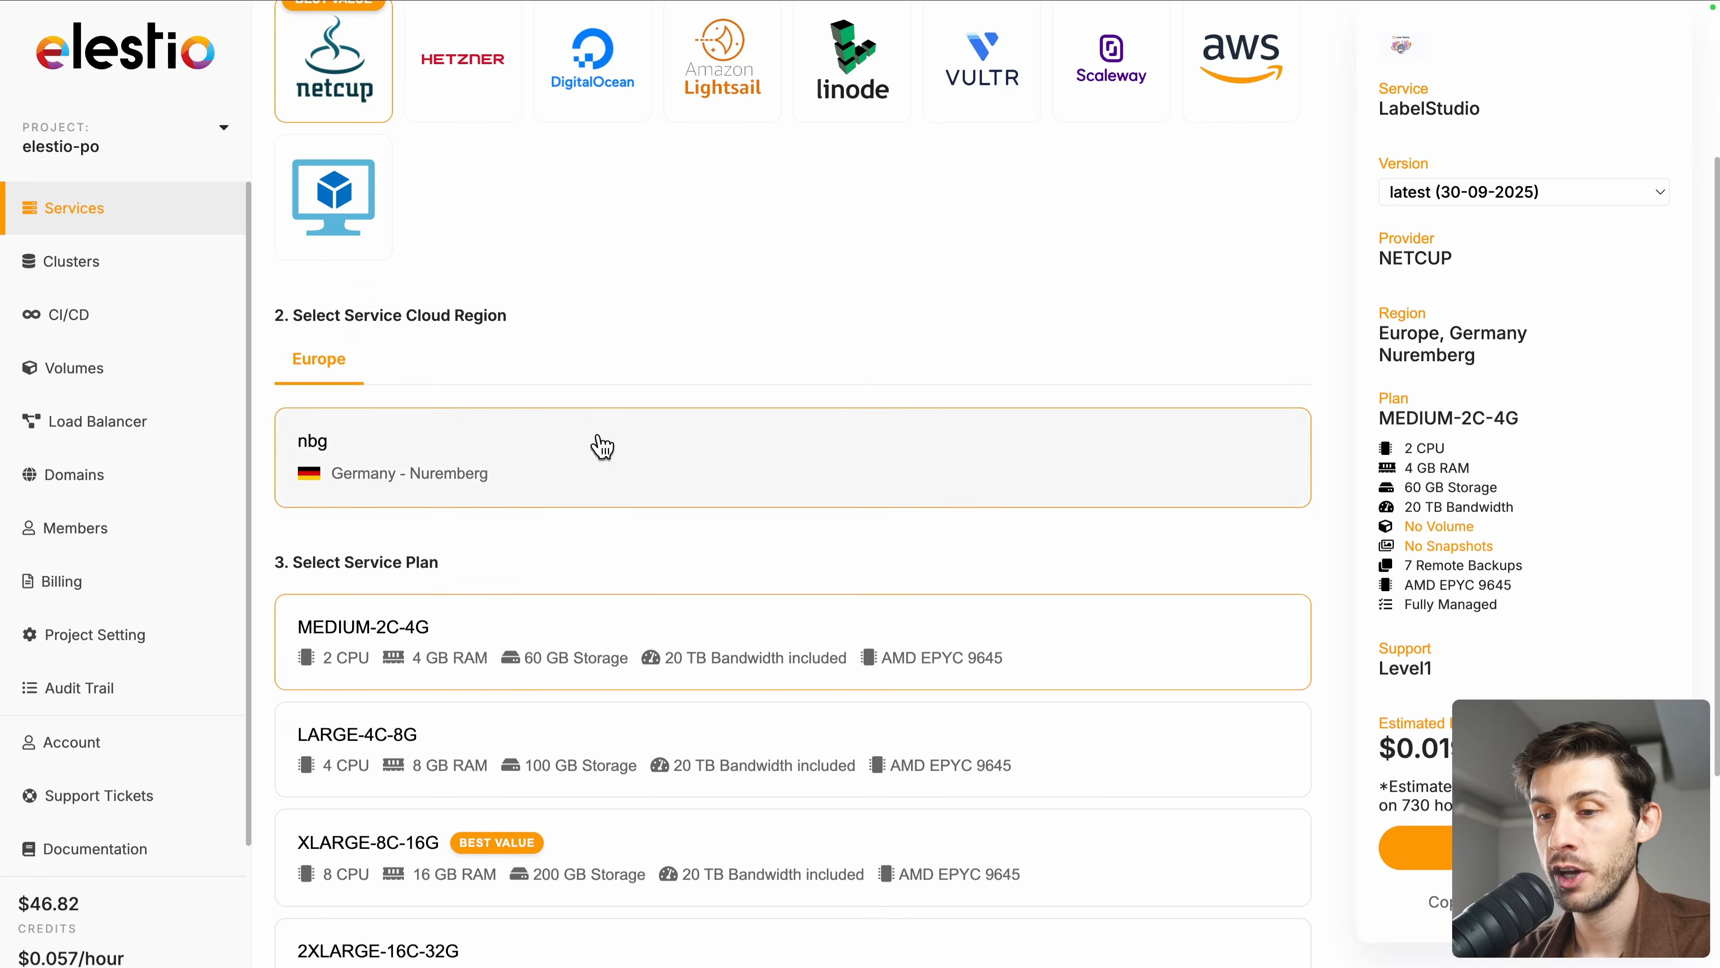
scroll(584, 369, down, 3)
scroll(588, 370, down, 2)
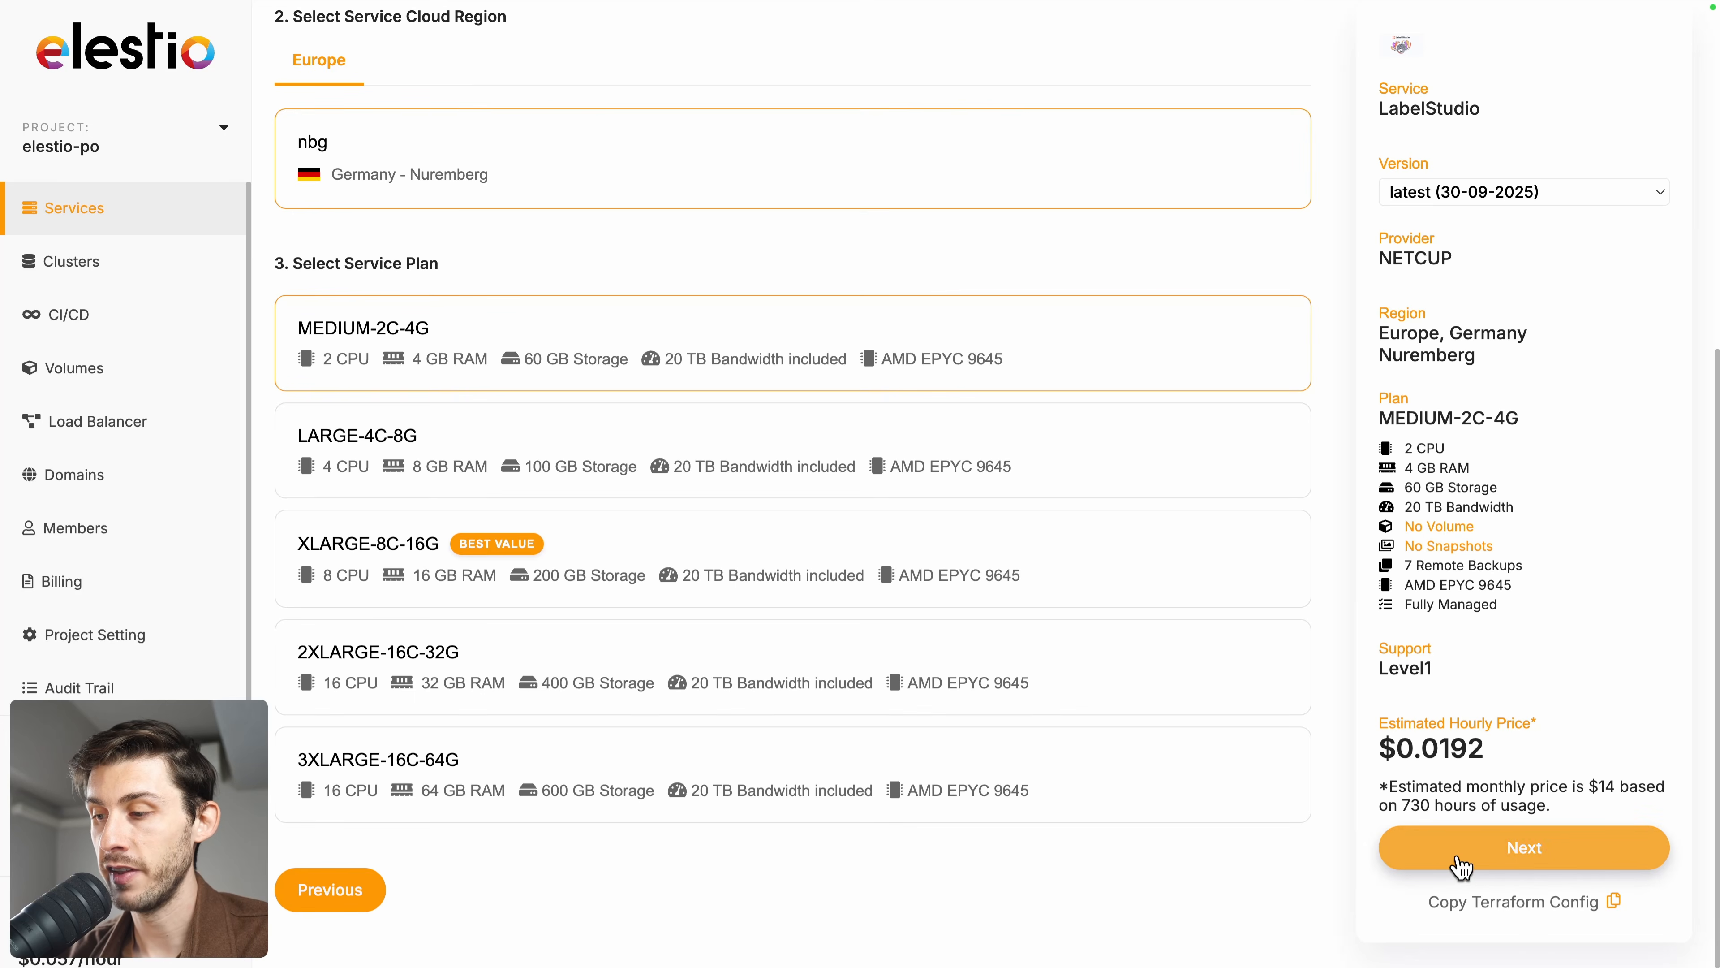
click(1461, 868)
Step: Create the service with the default name and Level 1 Support
scroll(1079, 480, down, 5)
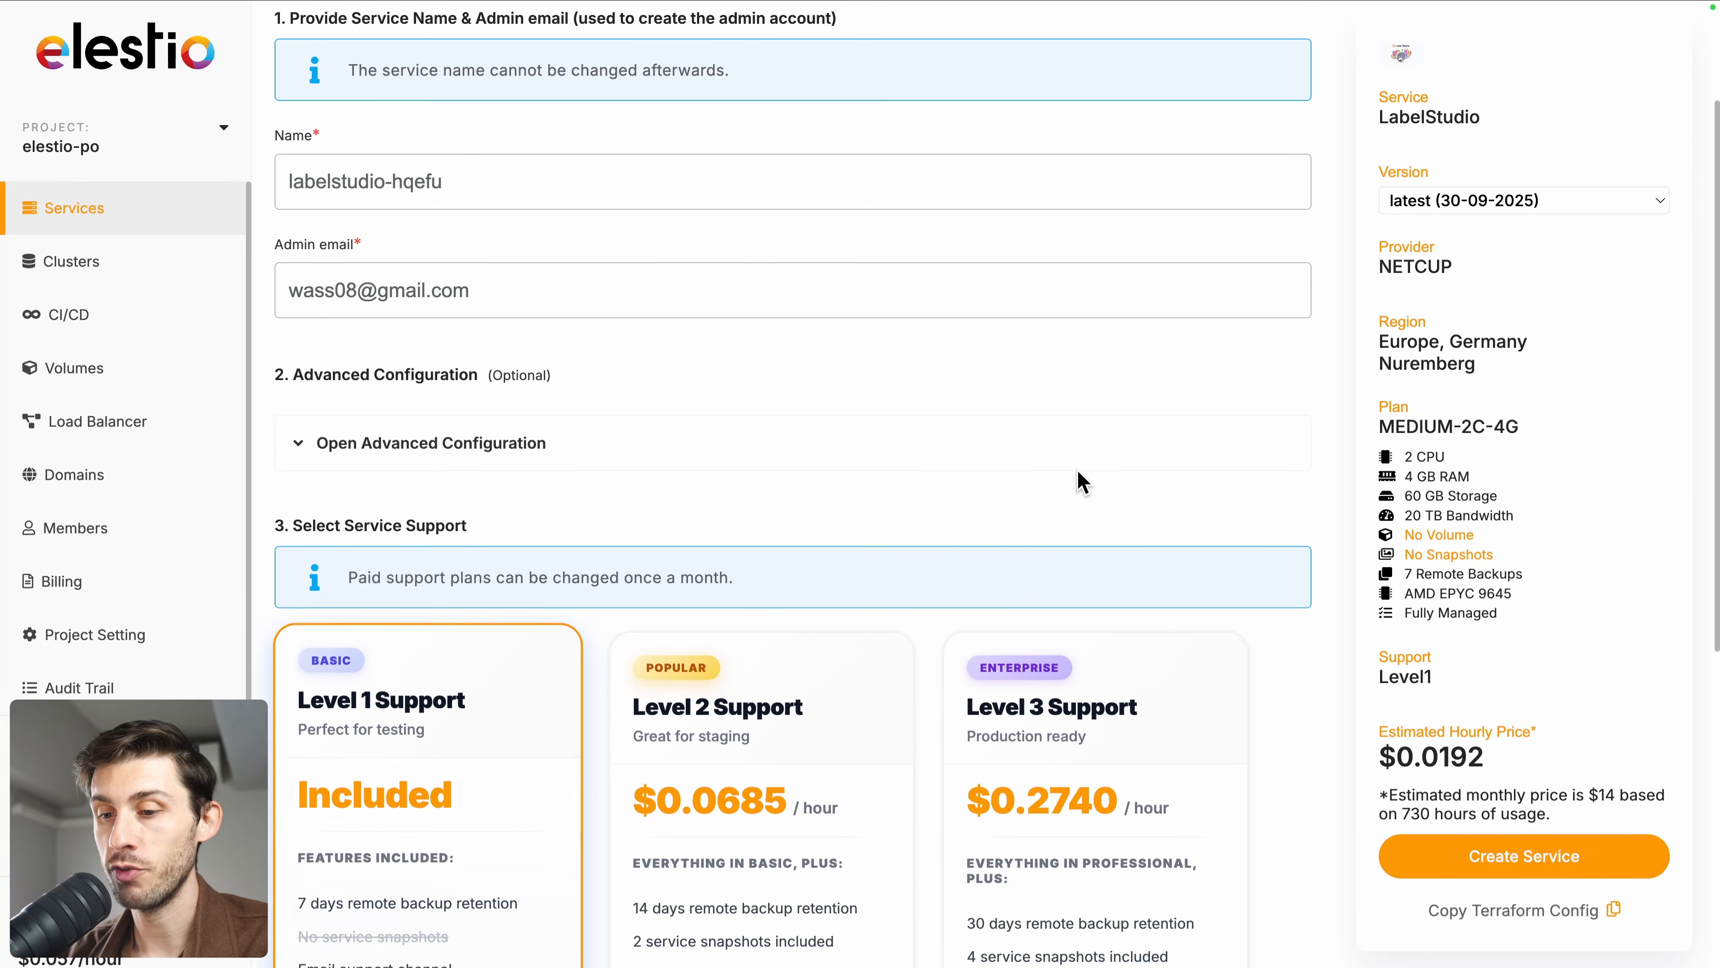
scroll(1083, 481, down, 3)
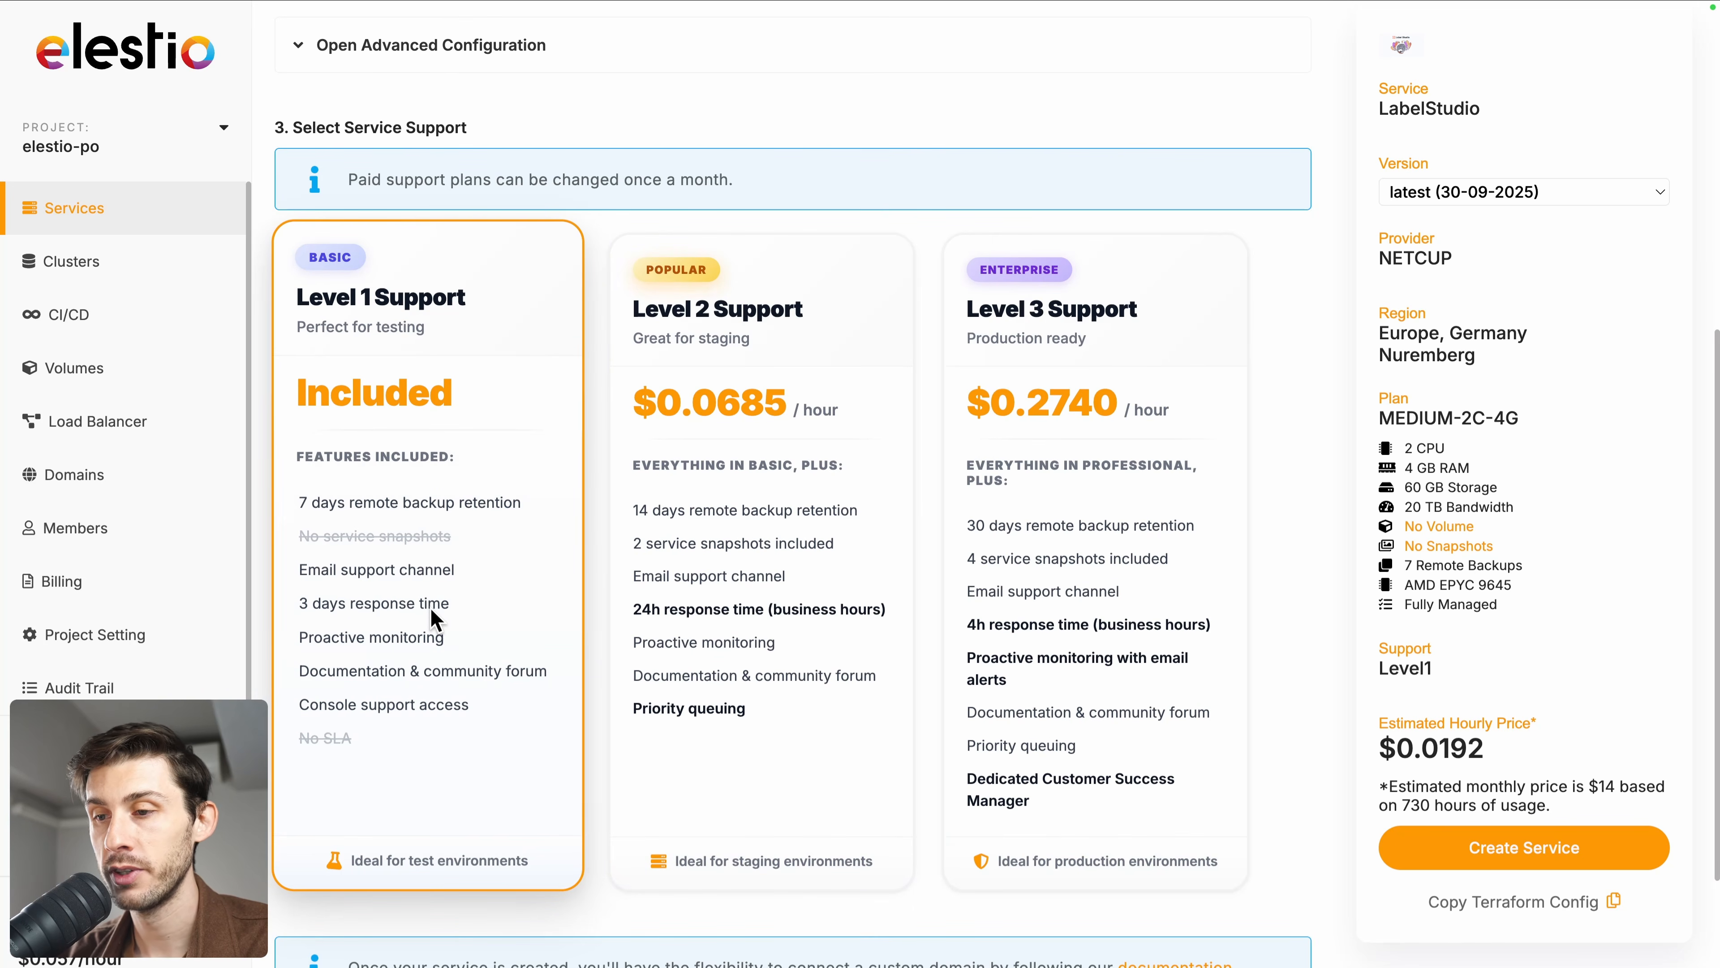
click(1609, 858)
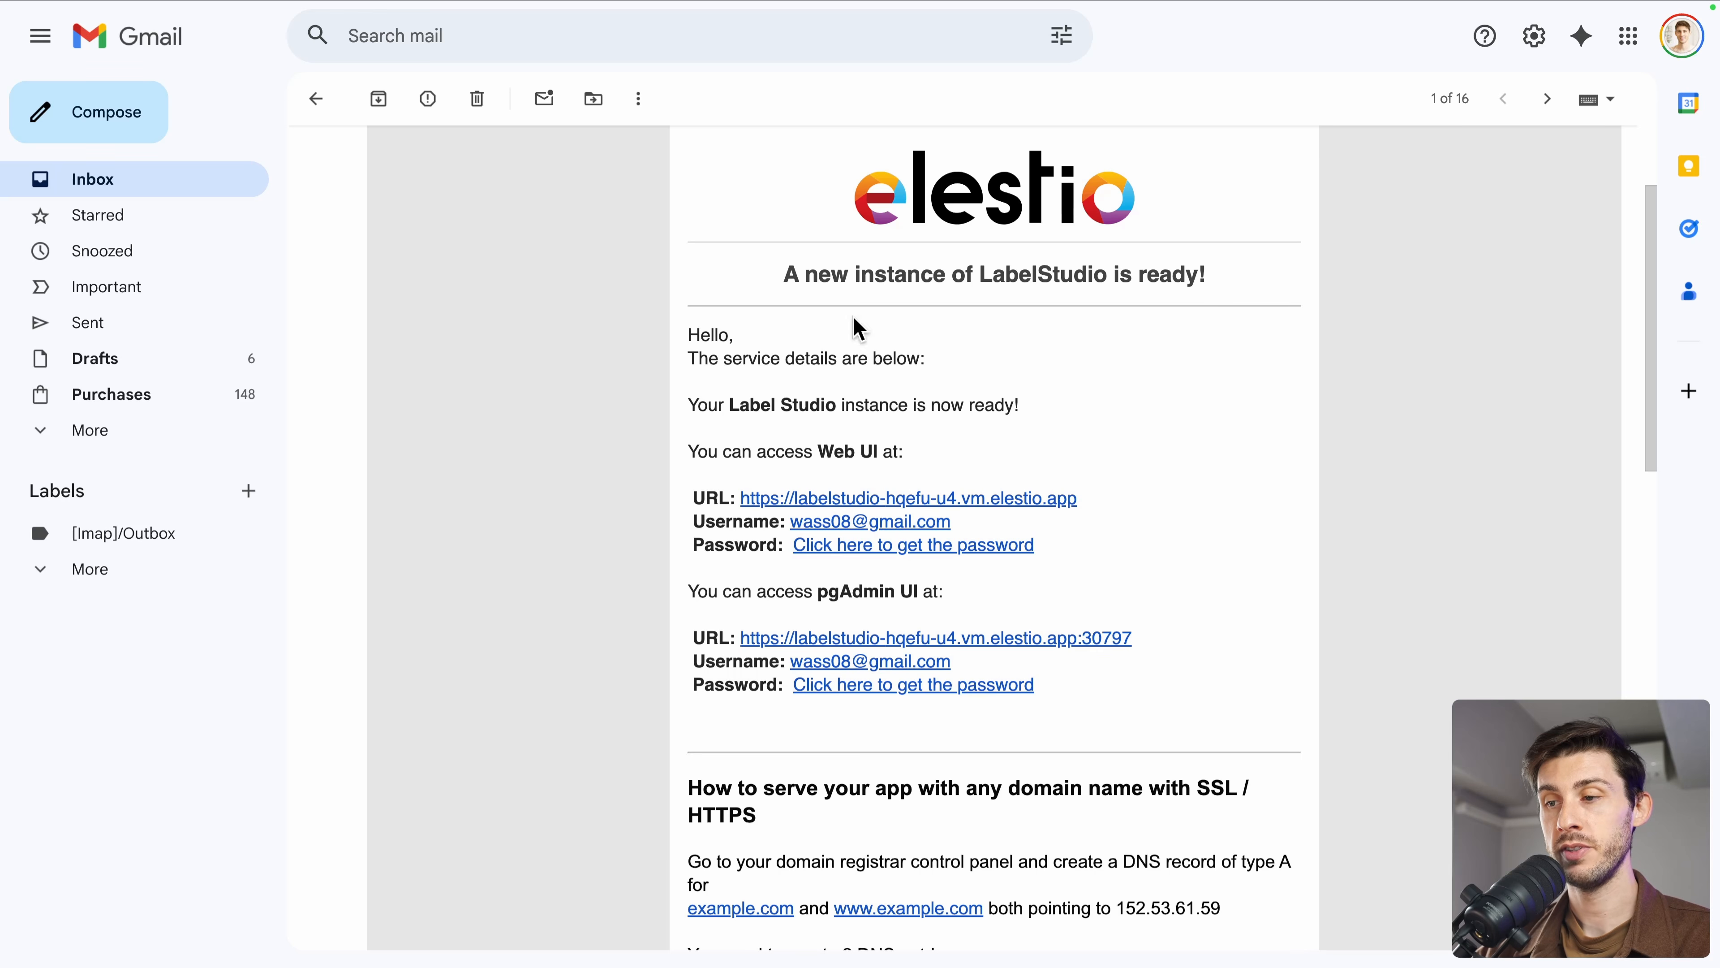
Step: Copy the admin password from the service overview, open the Admin UI and log in to Label Studio
click(952, 554)
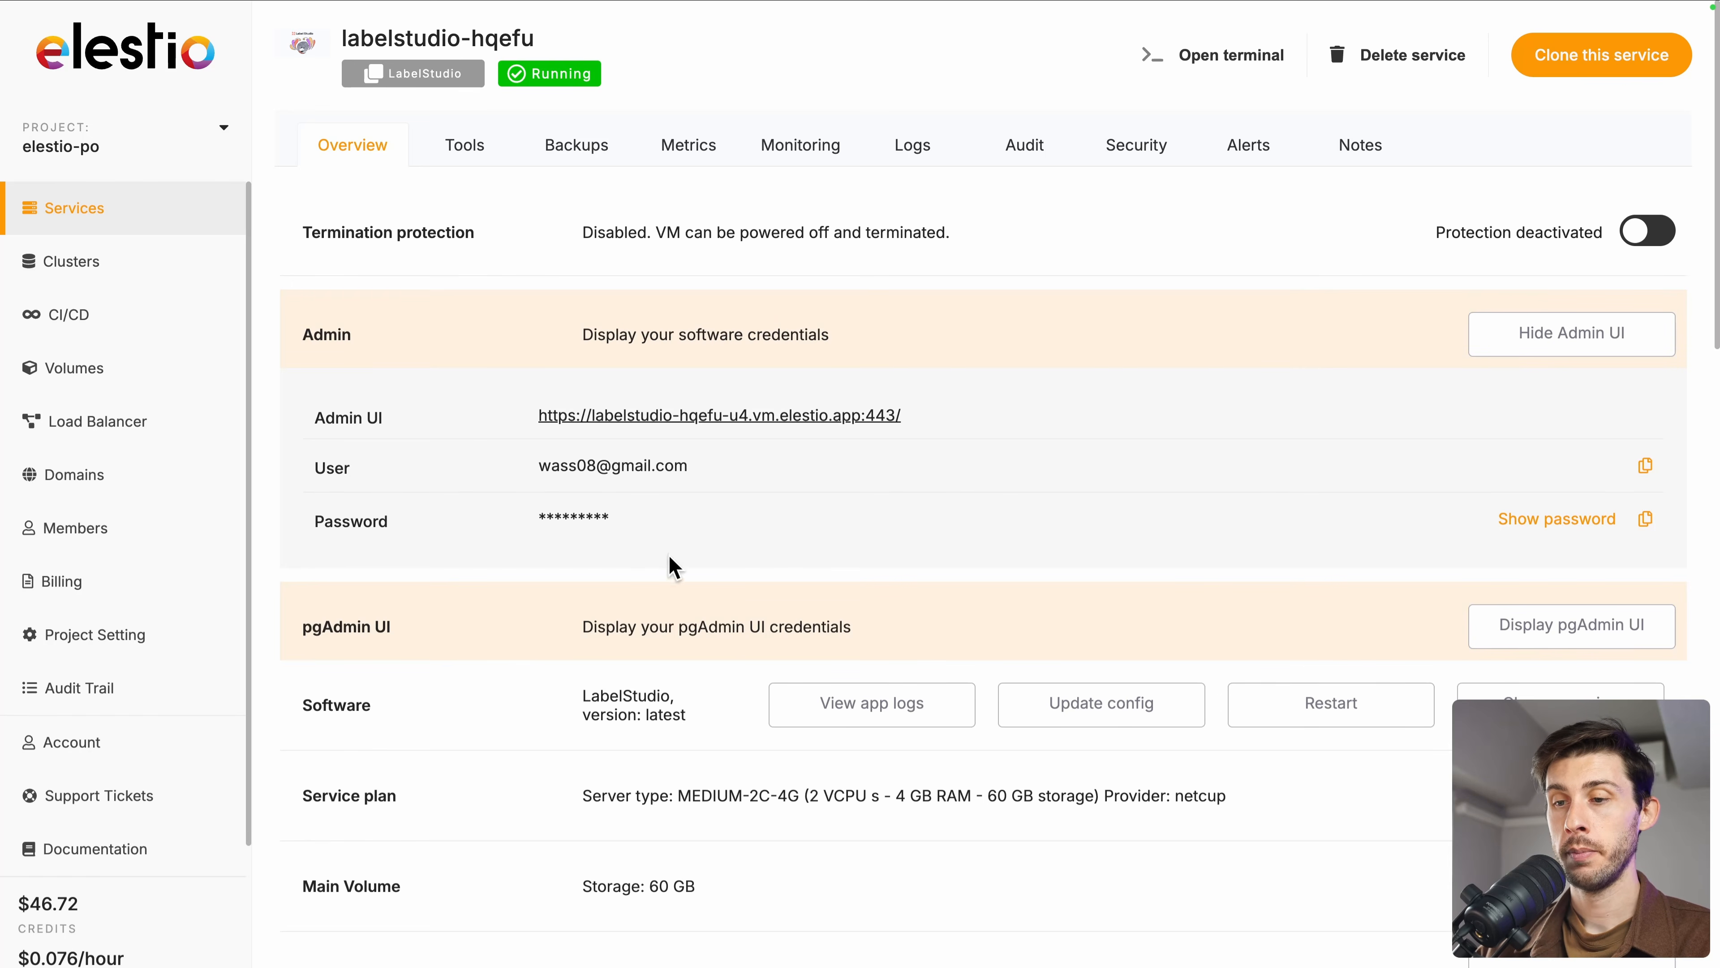
click(1646, 520)
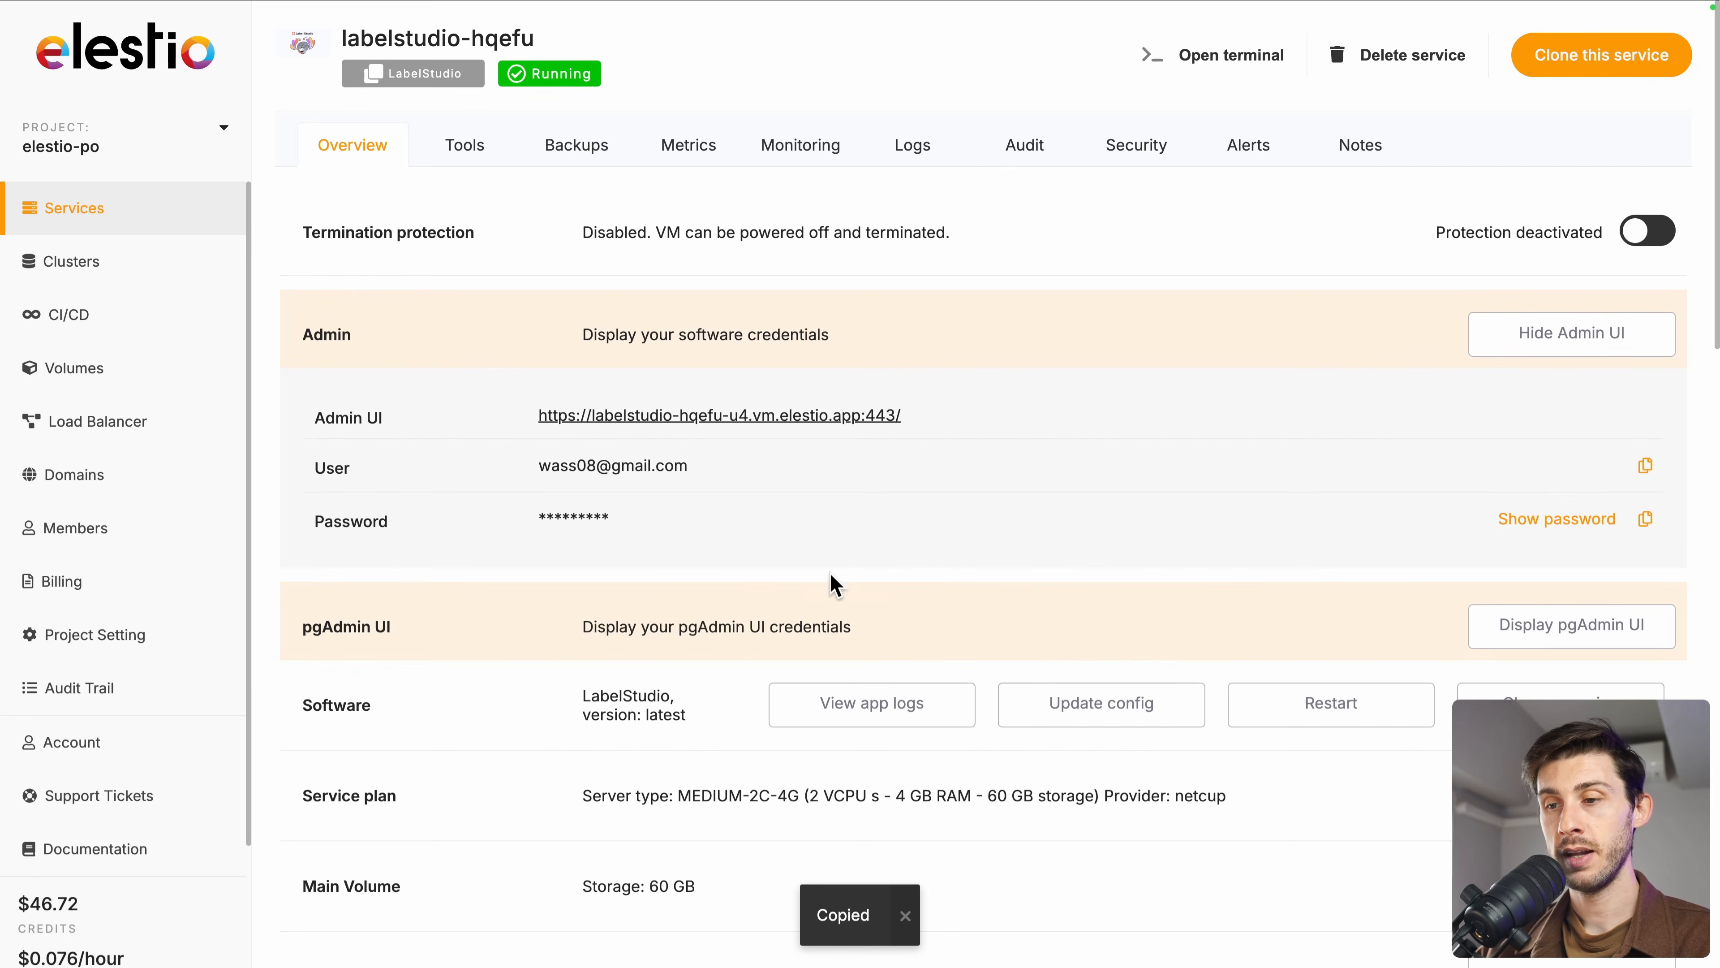
click(653, 420)
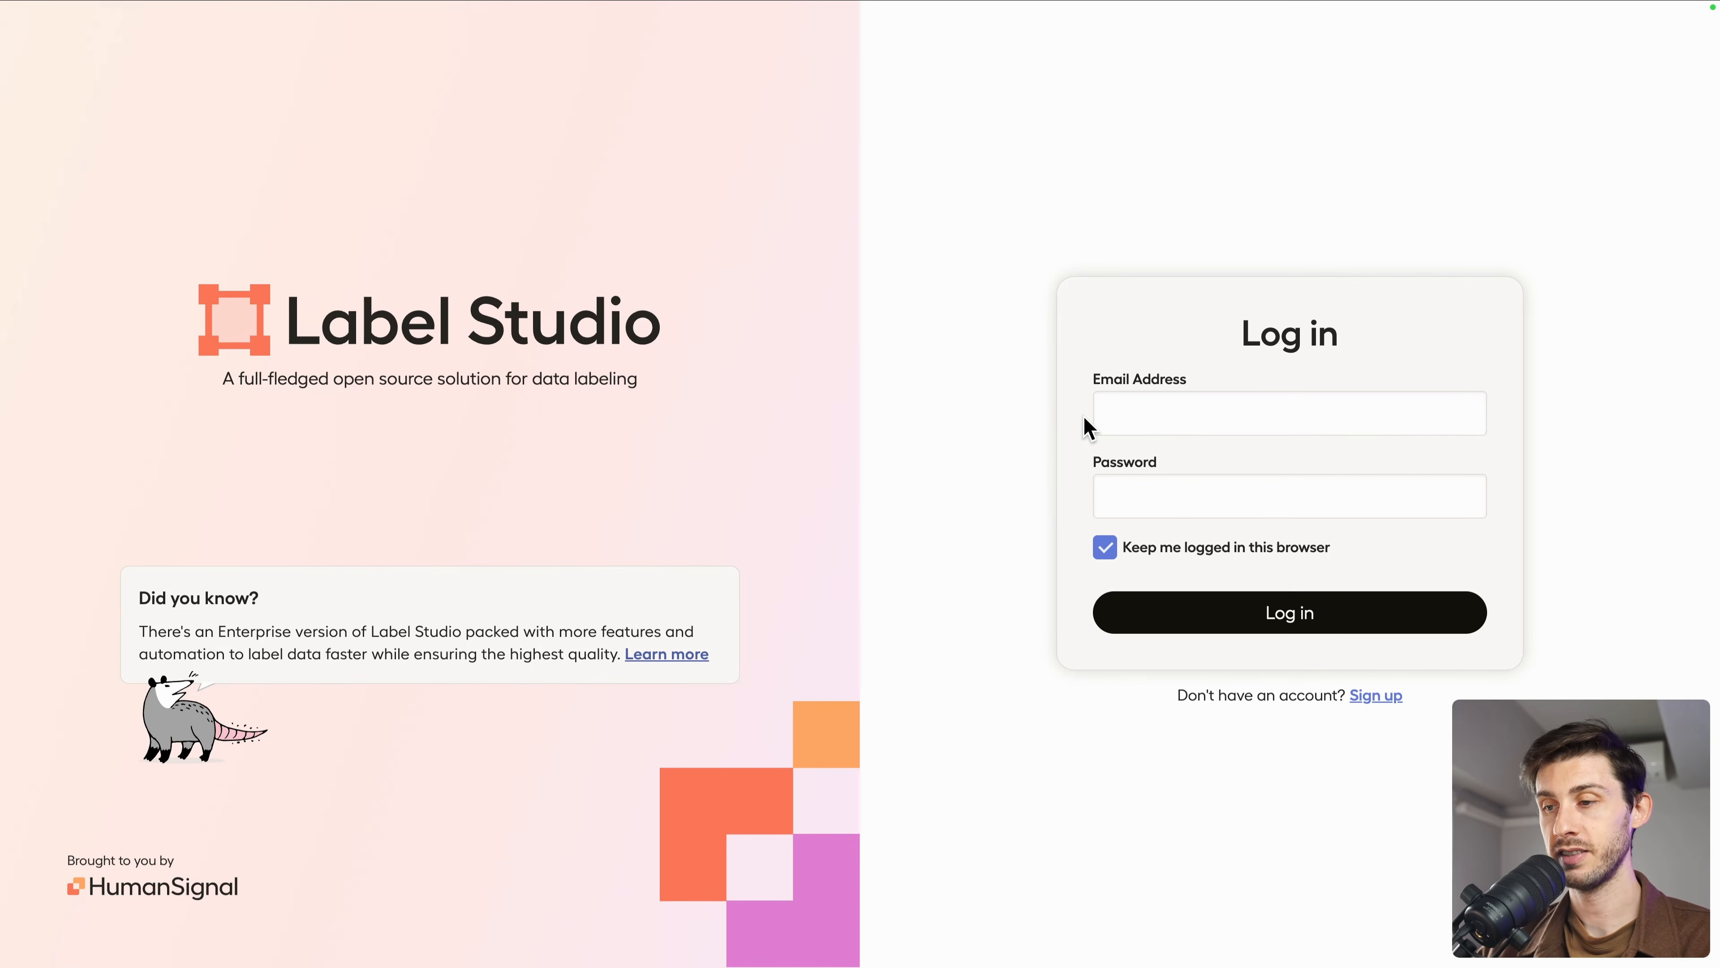
click(1352, 615)
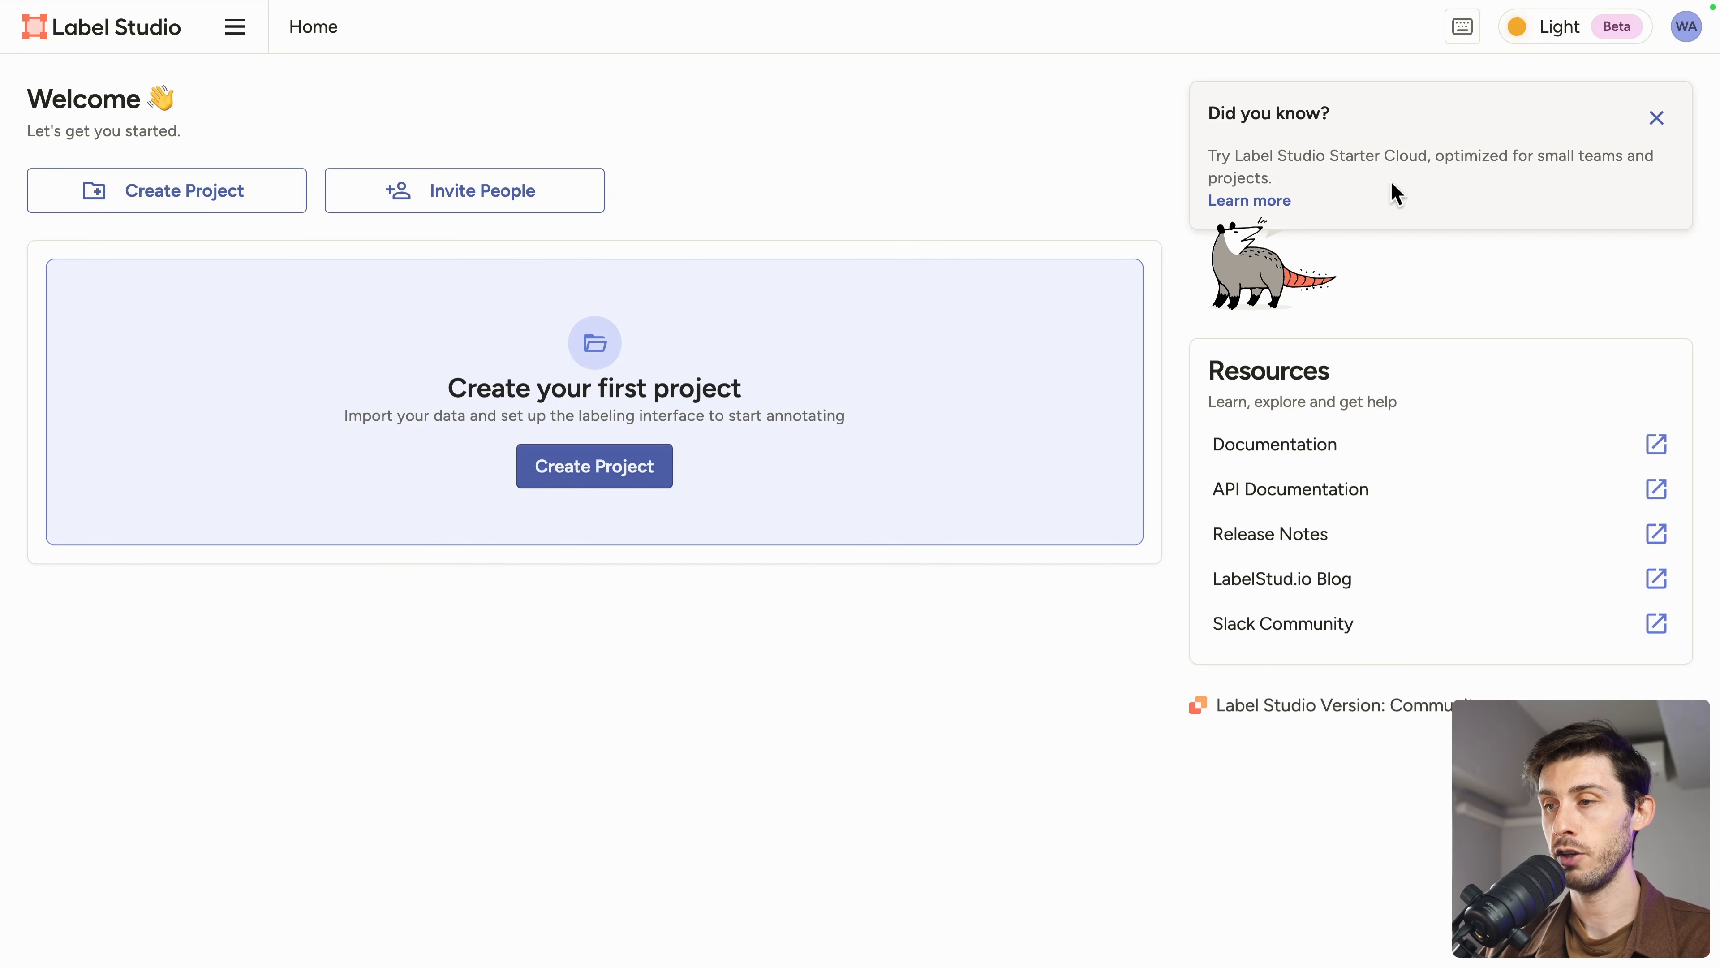
Step: Dismiss the tip, start a new project and choose the Semantic Segmentation with Polygons labeling template
click(1657, 121)
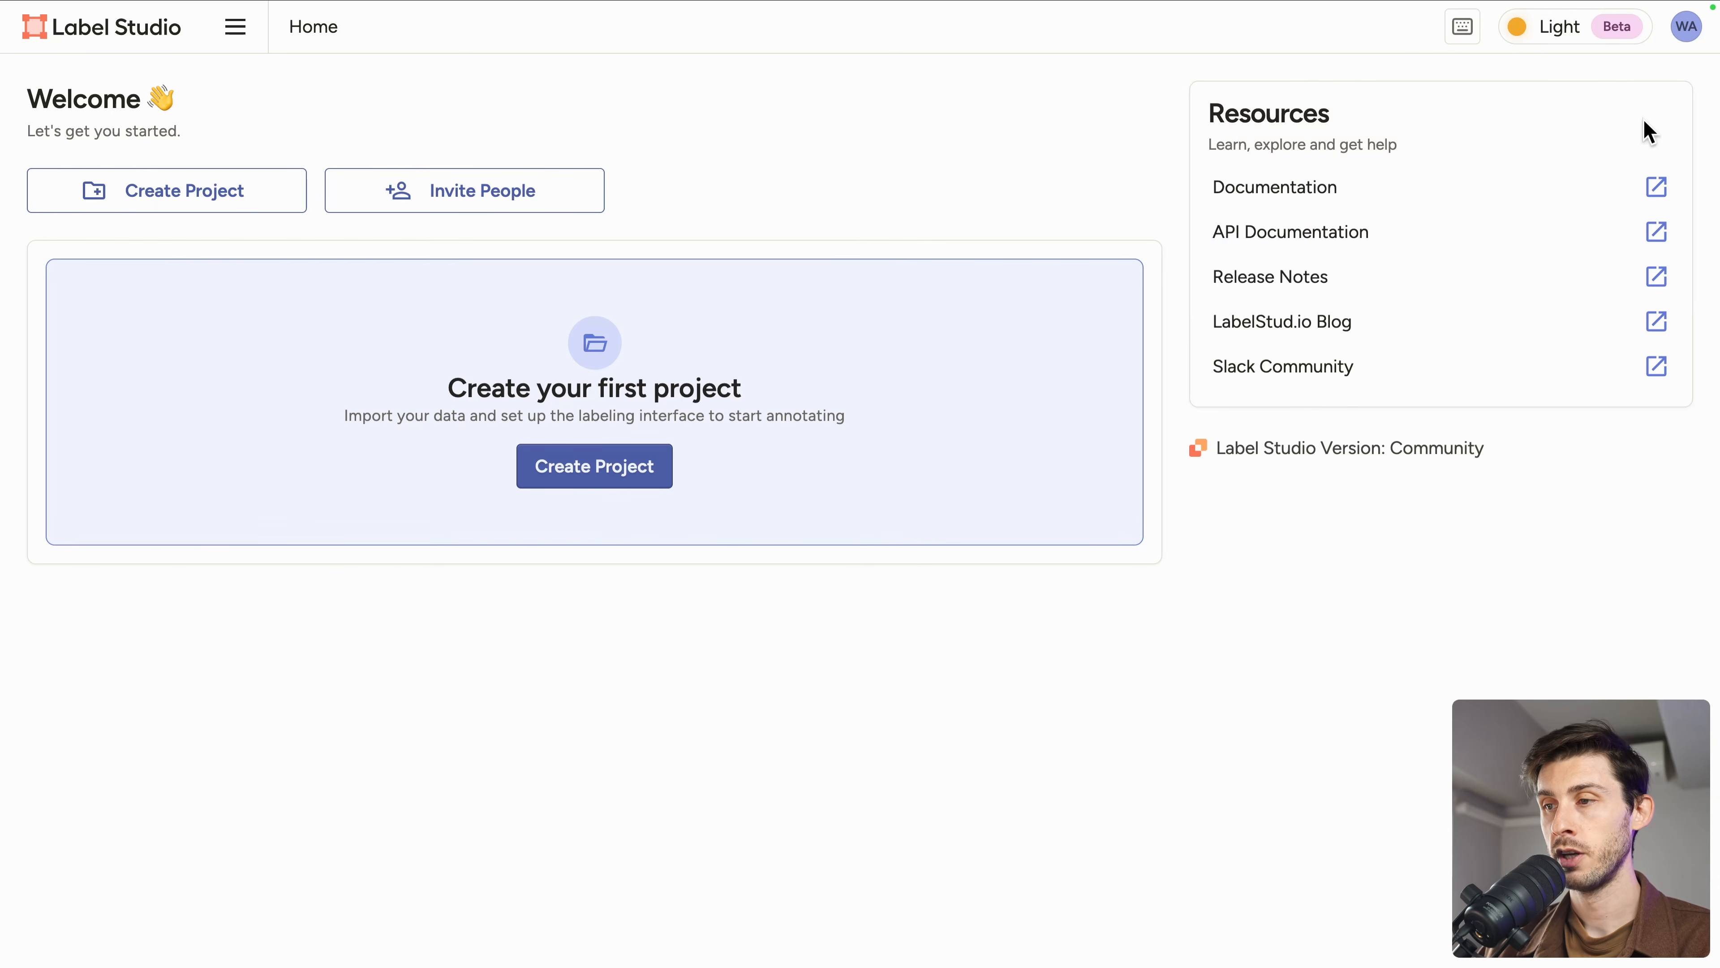
click(239, 196)
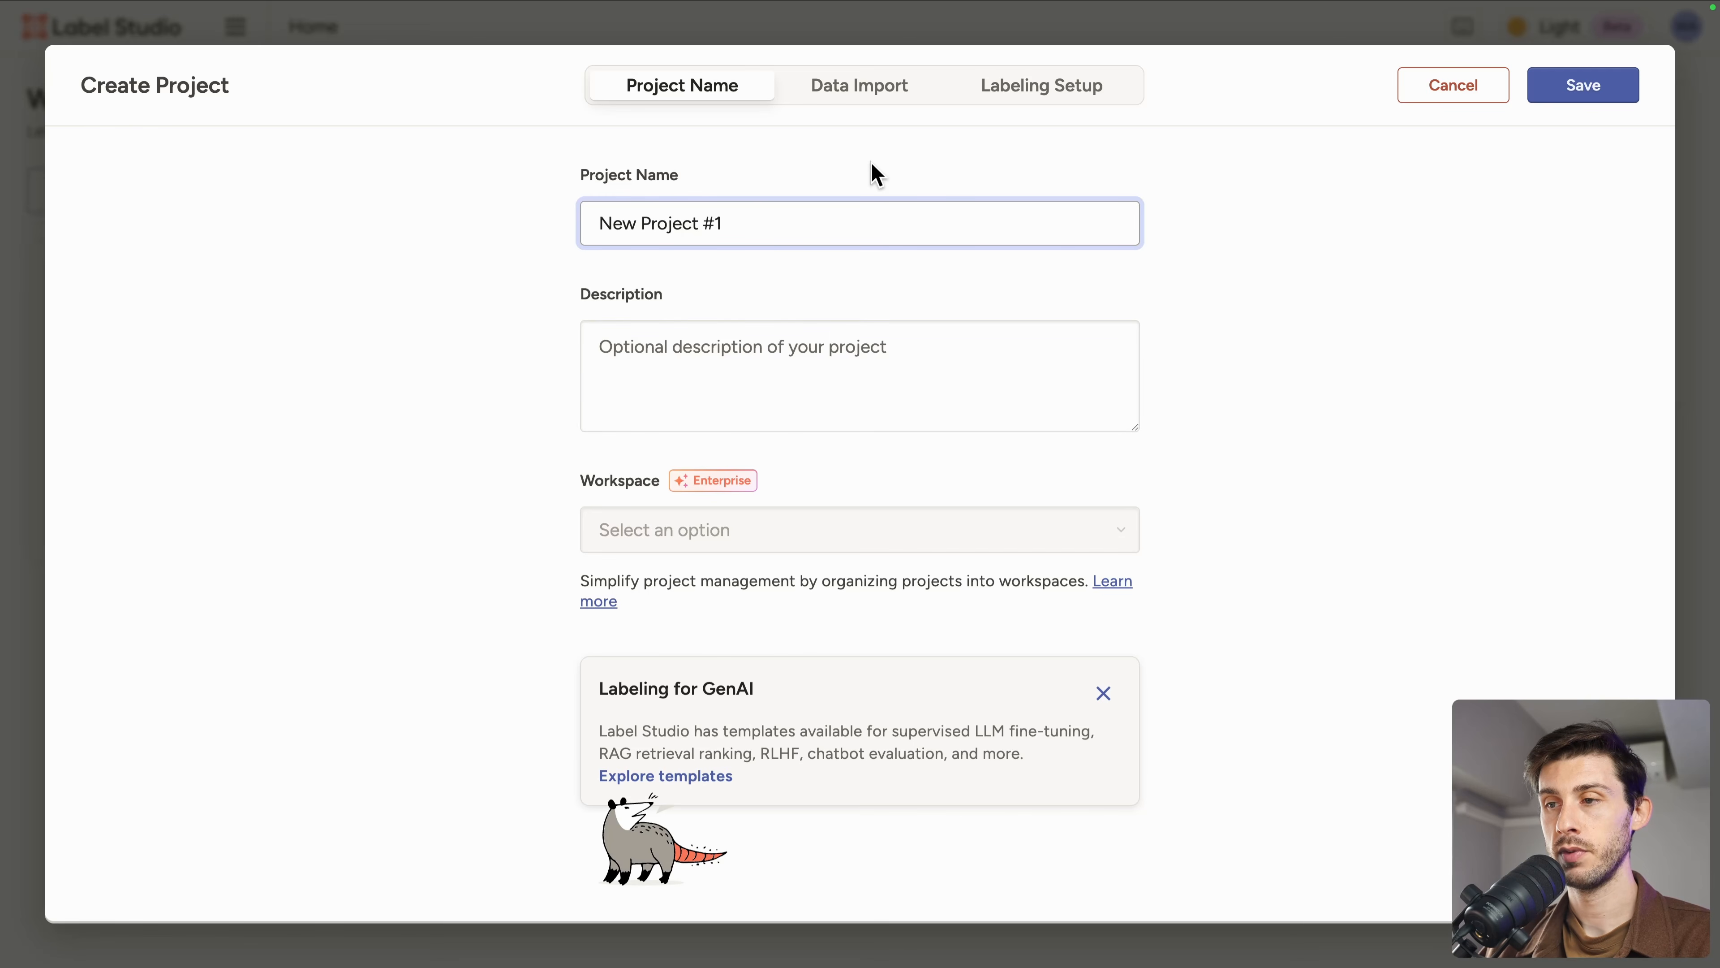
click(870, 91)
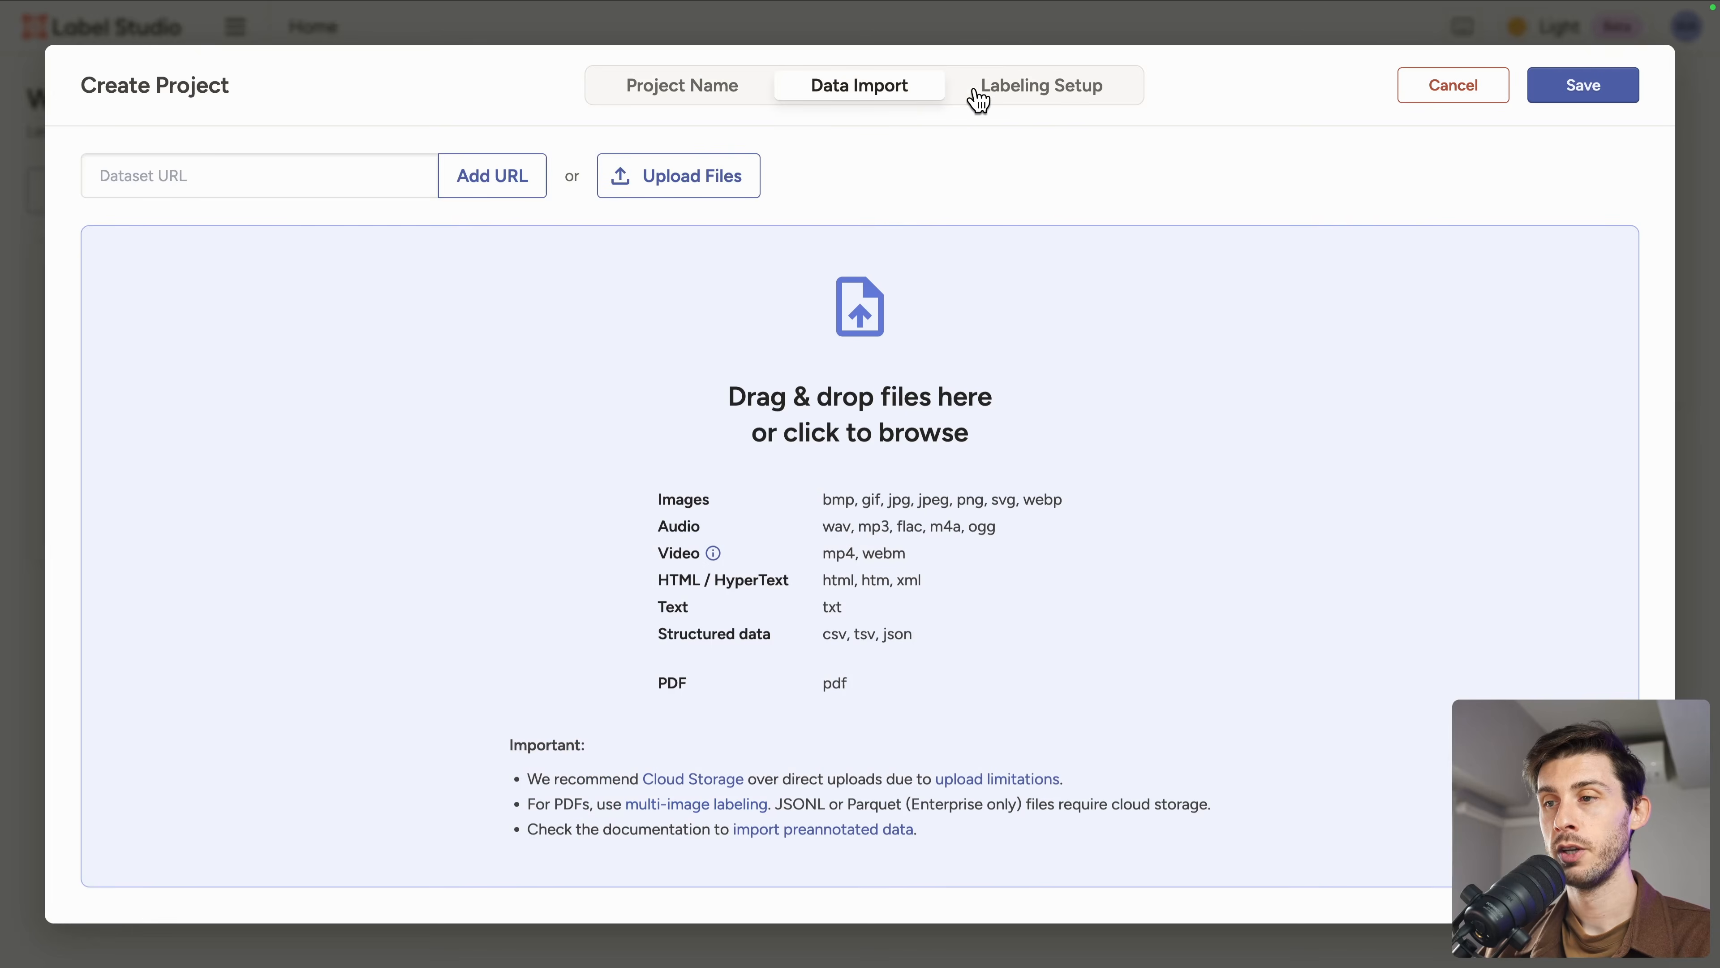
click(1043, 95)
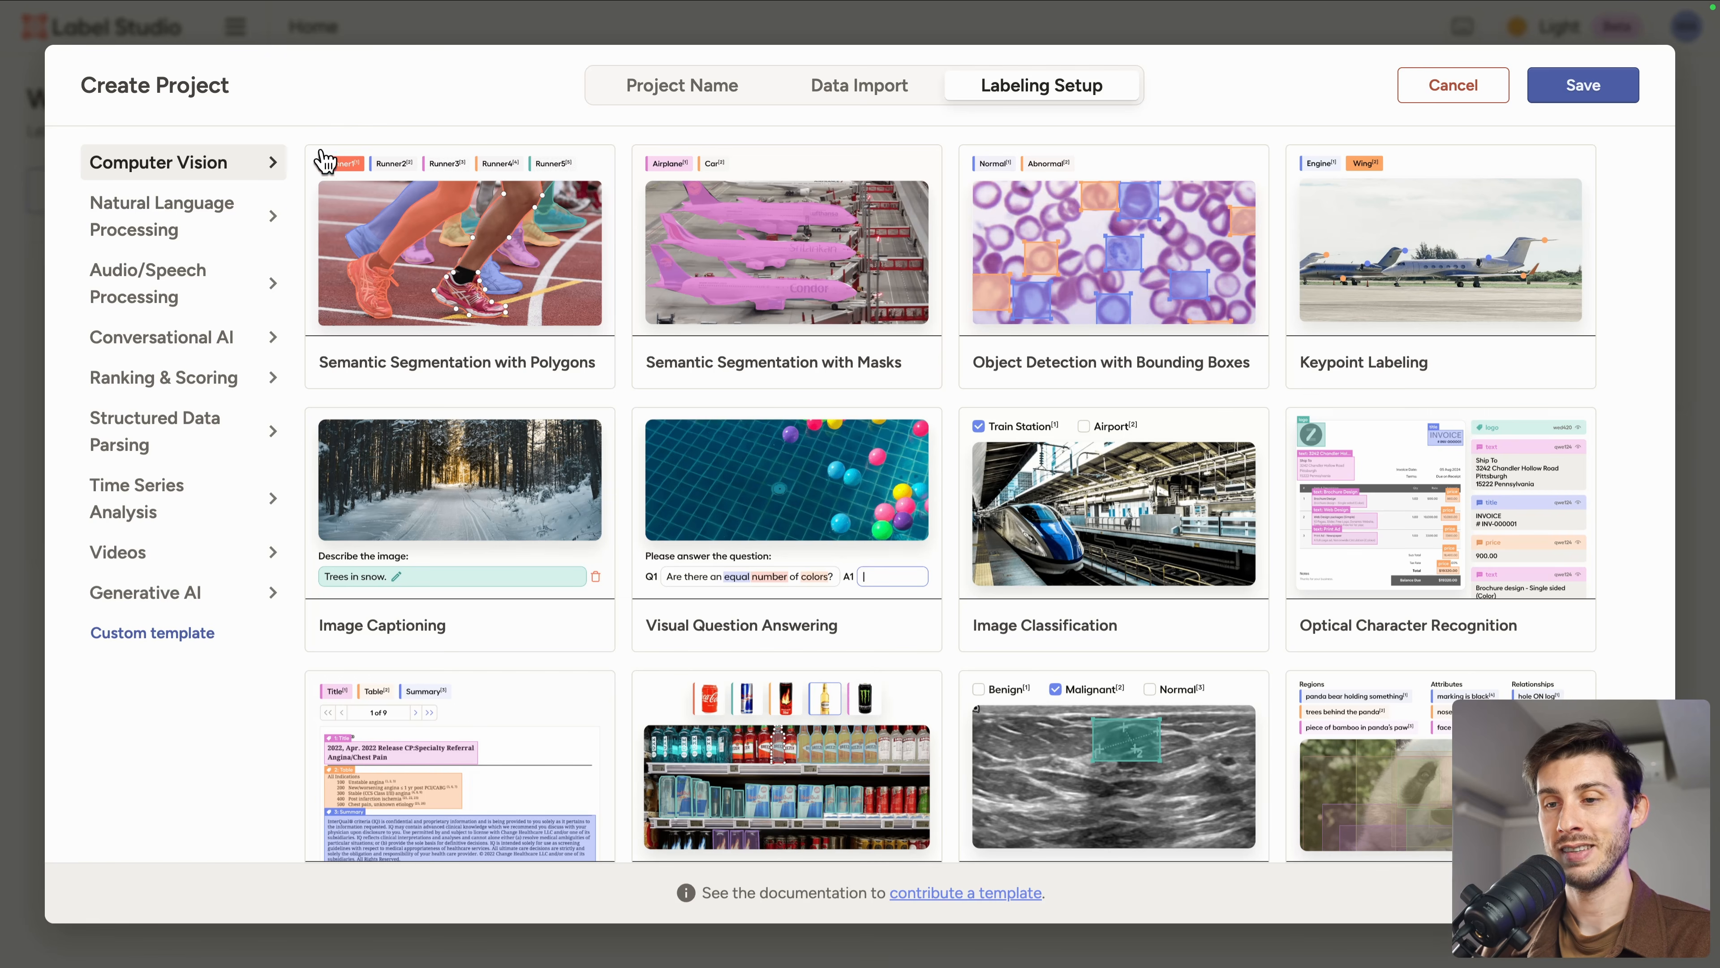
click(494, 252)
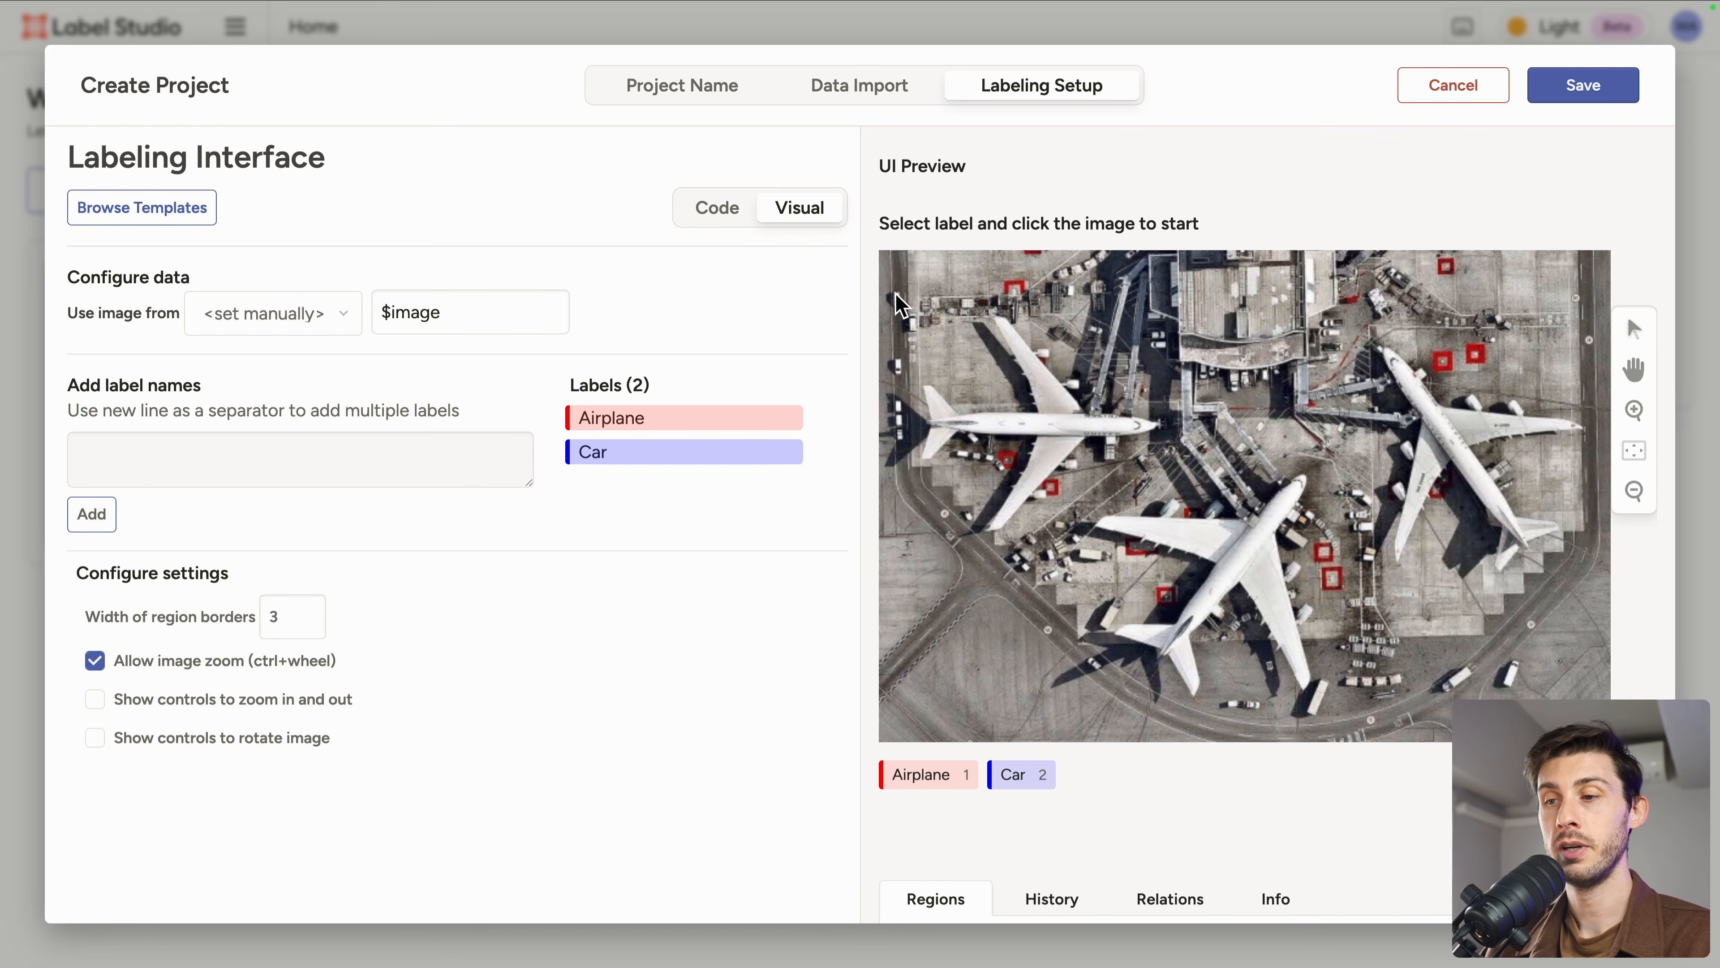
Step: Select the Airplane label and outline the left airplane with a polygon in the preview image
click(906, 789)
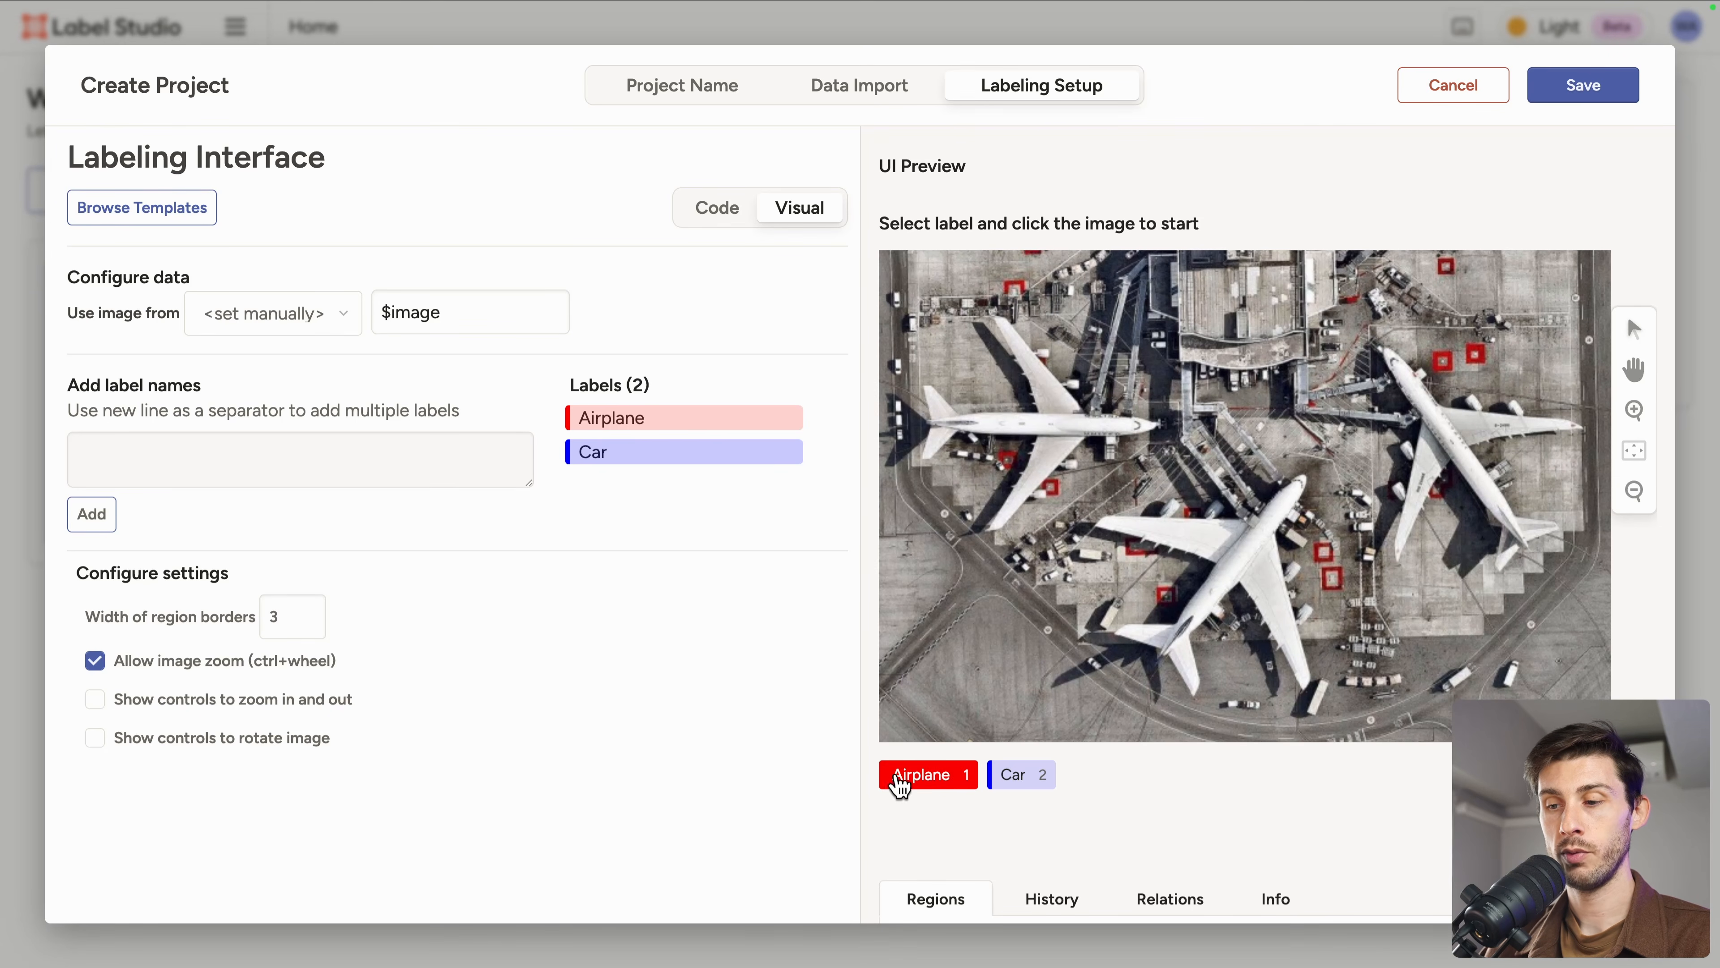
click(1030, 410)
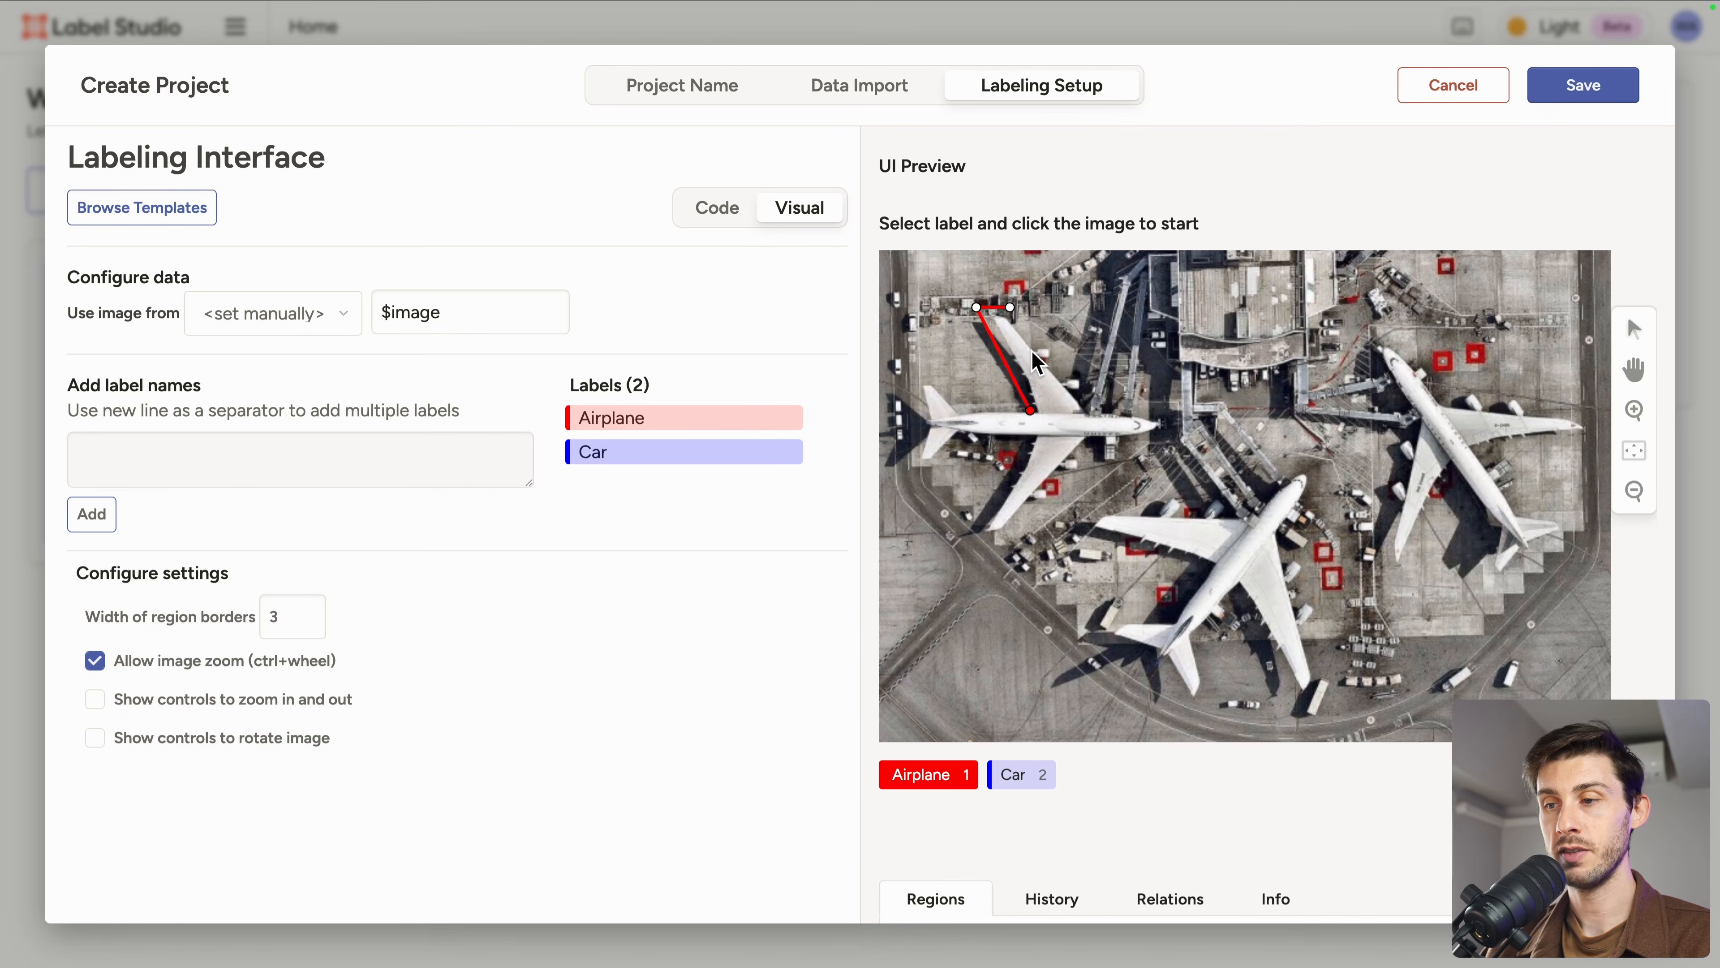
click(1163, 419)
click(1163, 431)
click(1122, 437)
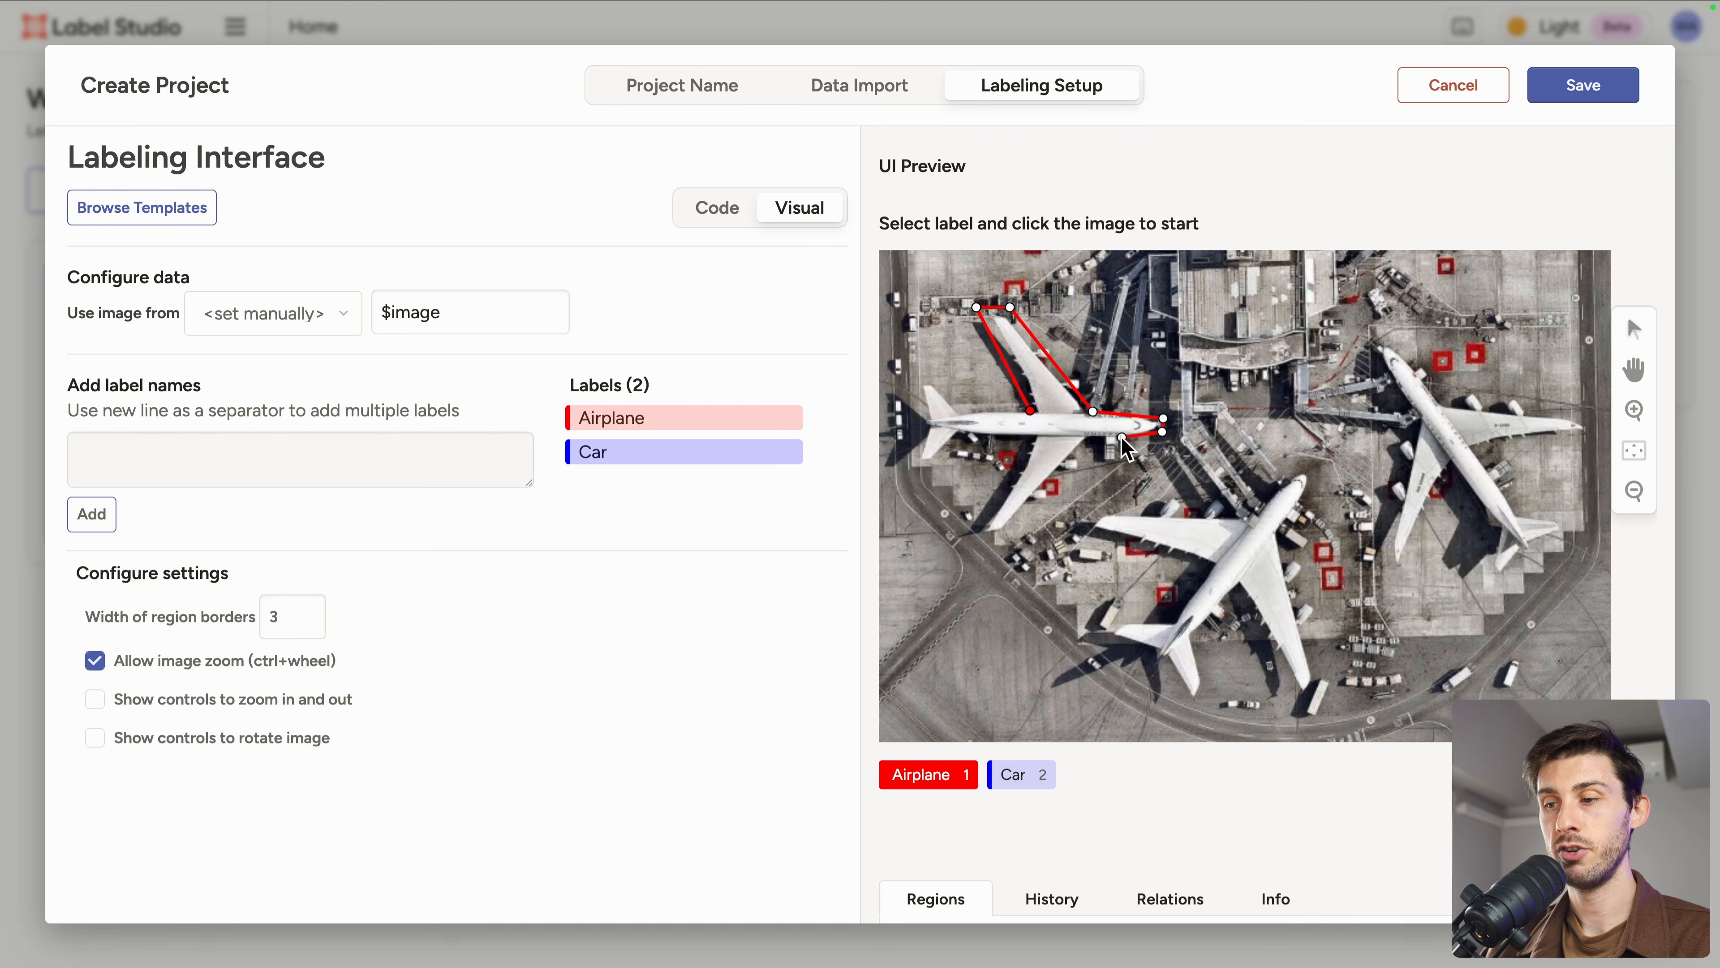
click(1091, 441)
click(1003, 537)
click(969, 537)
click(1012, 441)
click(964, 439)
click(937, 468)
click(911, 469)
click(919, 366)
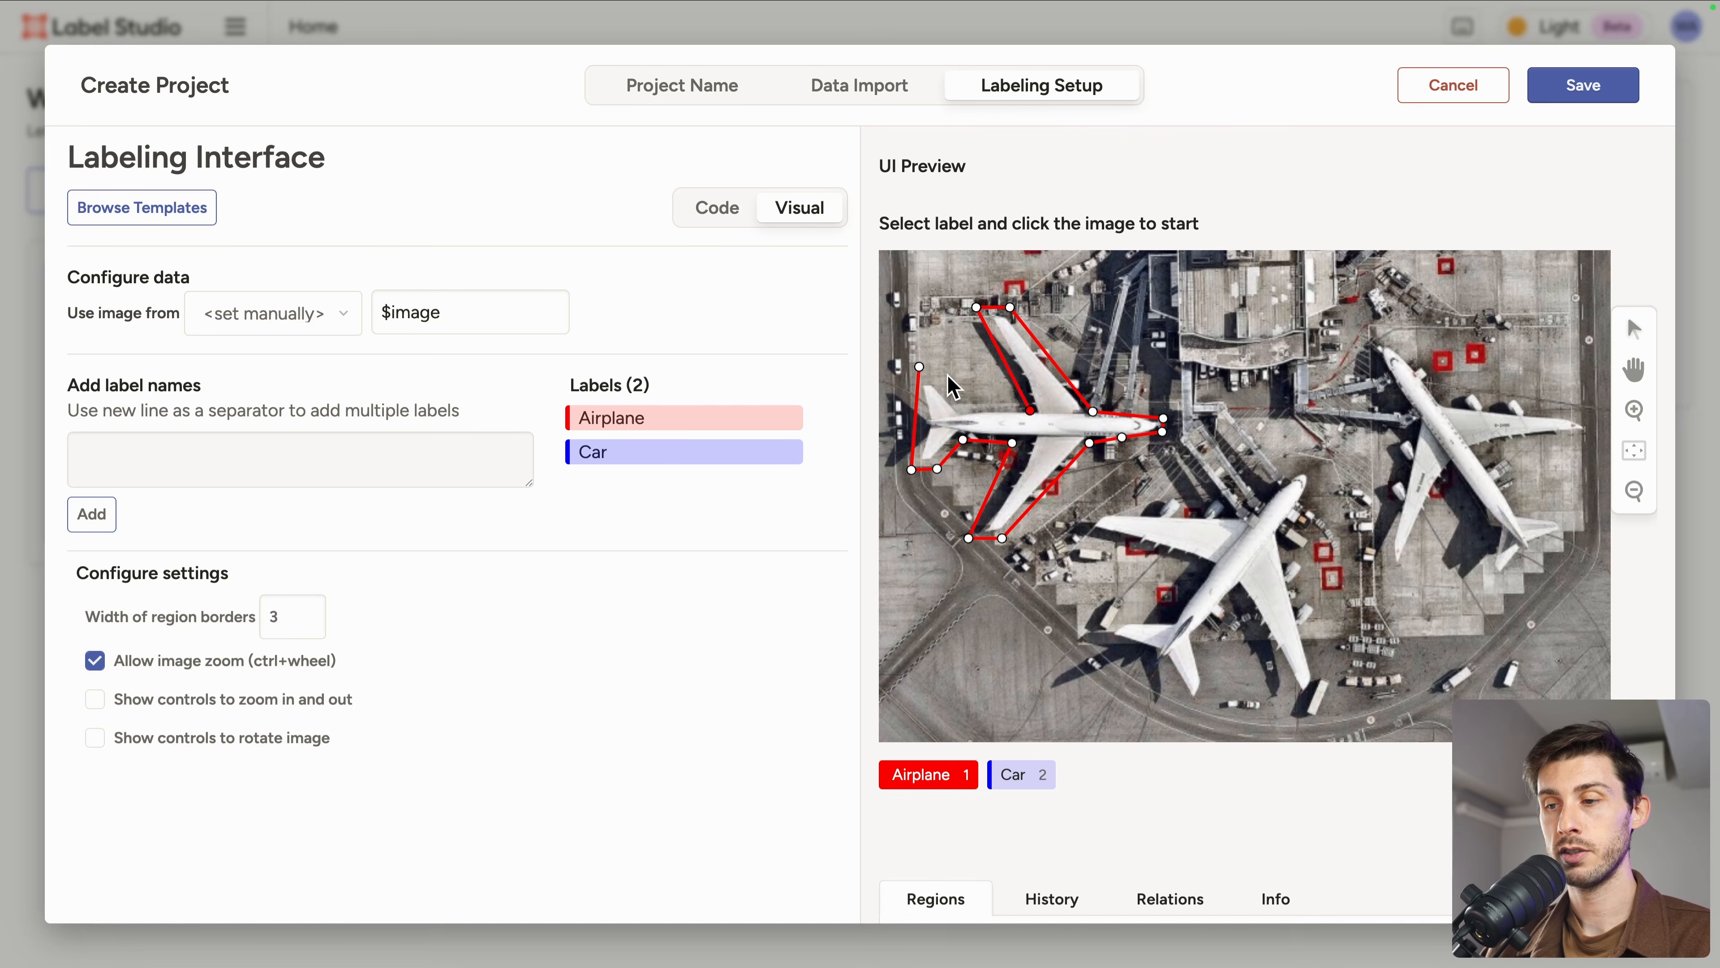
click(1029, 410)
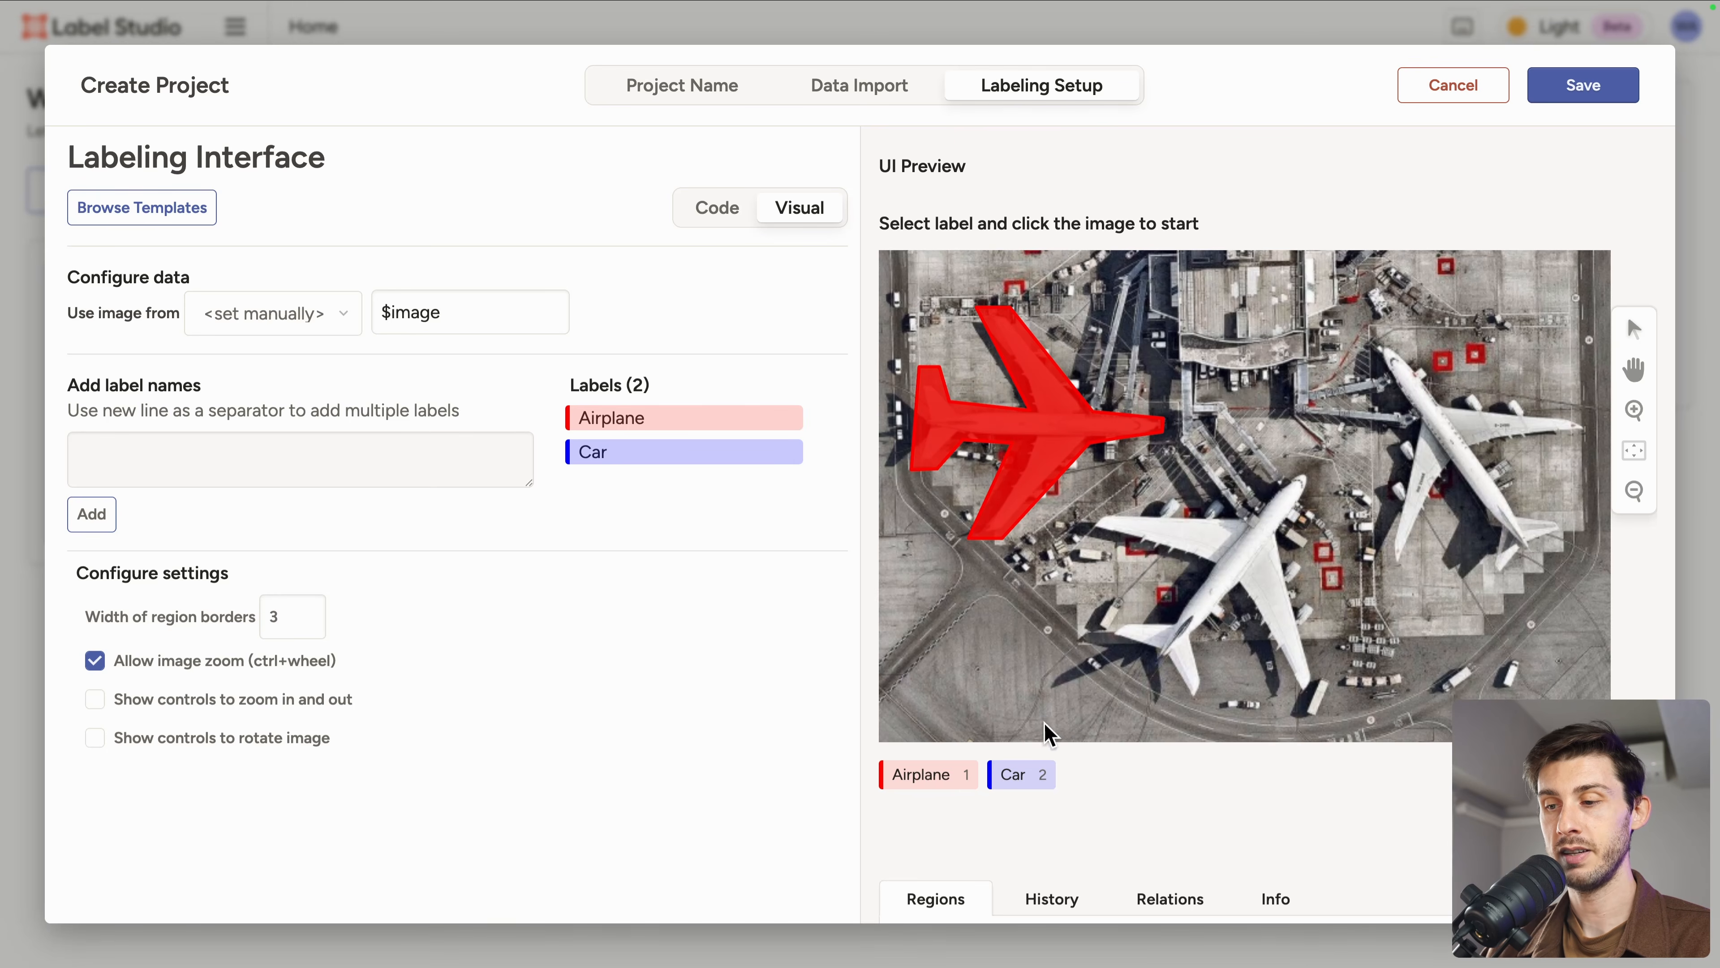
Step: Select the Car label and outline a small car below the airplane with a polygon
click(1013, 774)
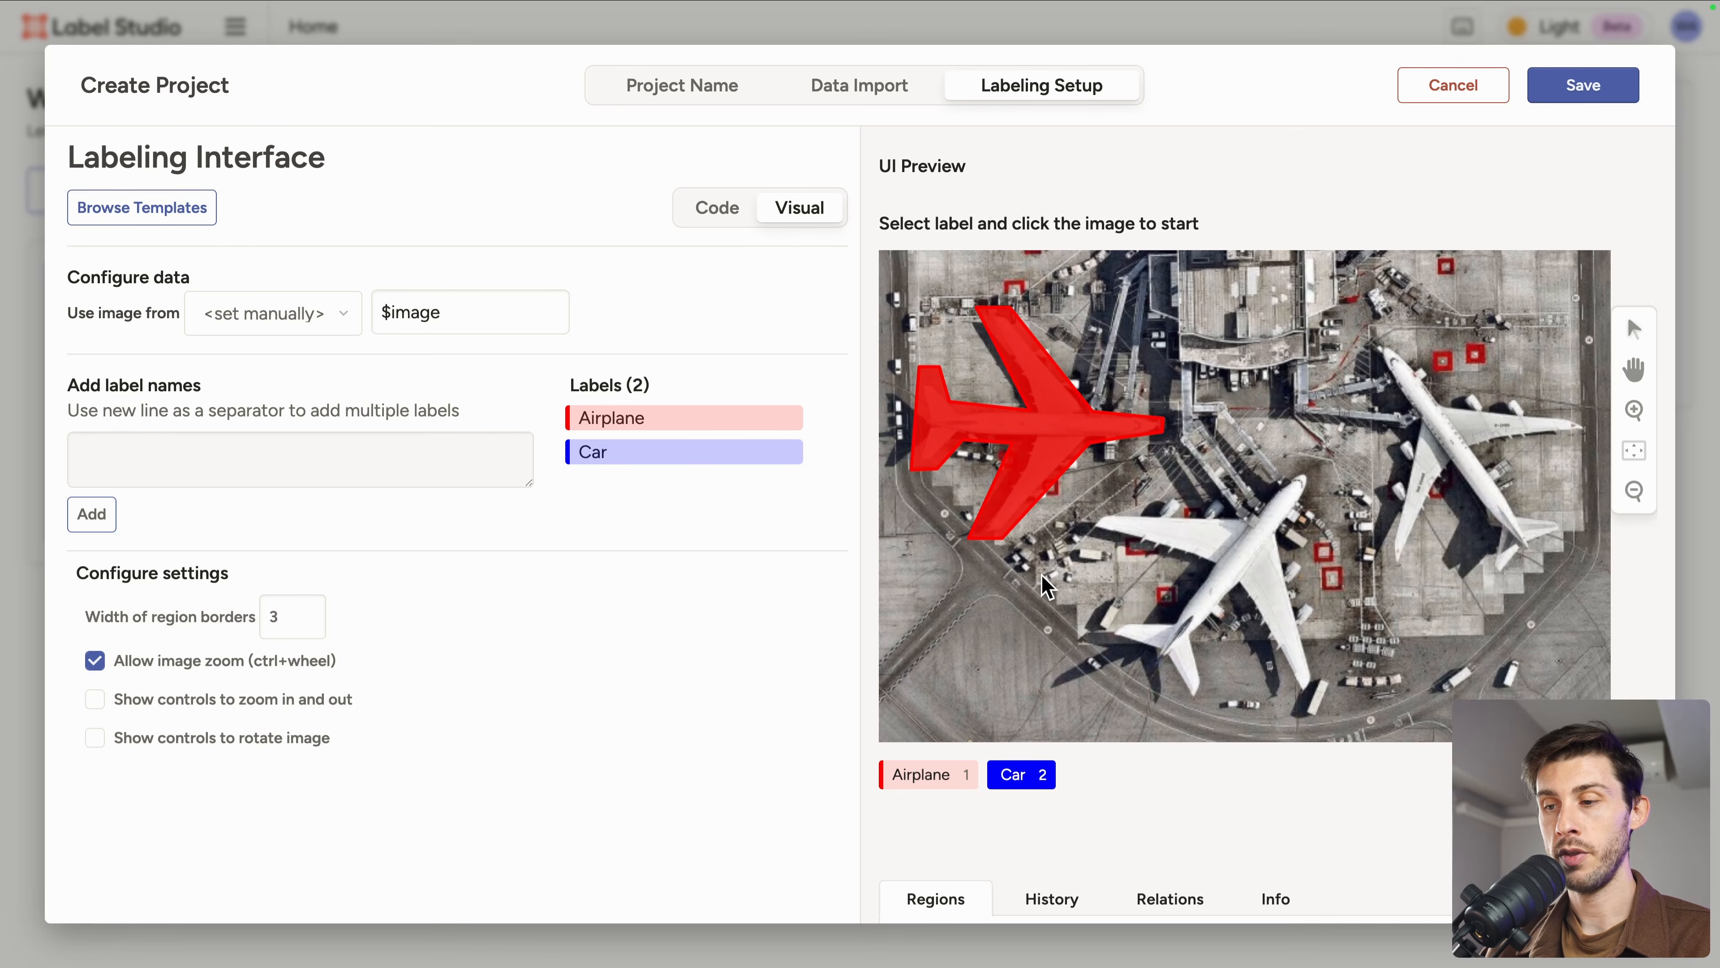
click(1062, 566)
click(1066, 580)
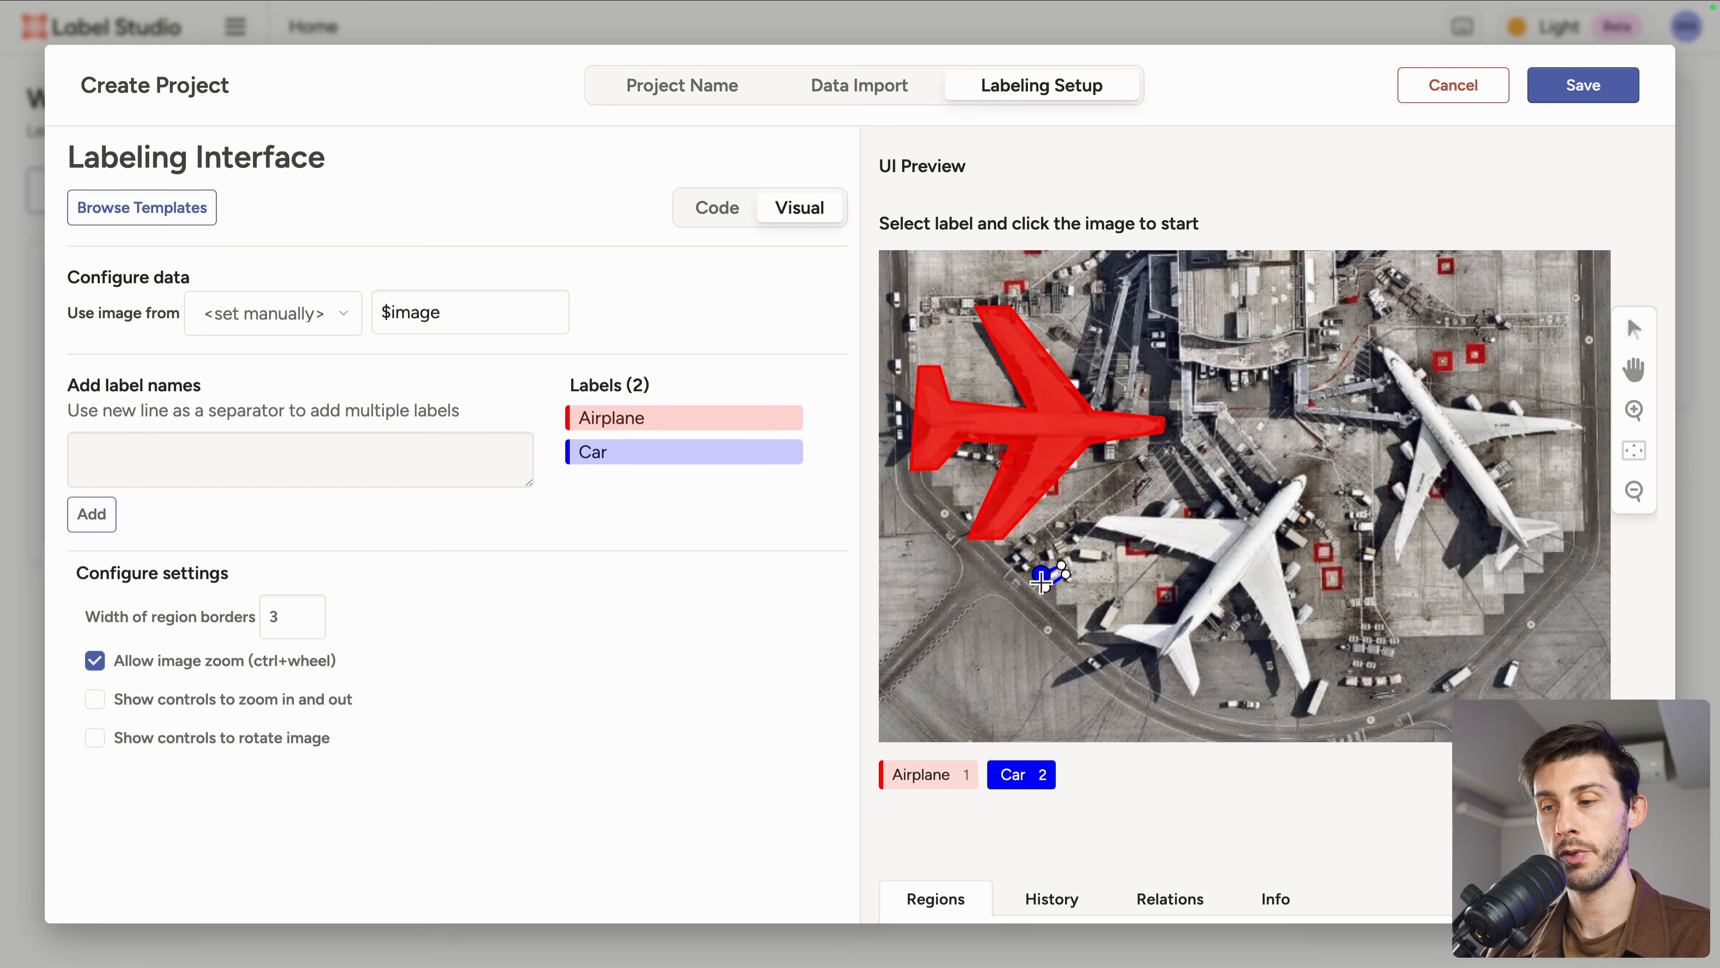
click(1042, 576)
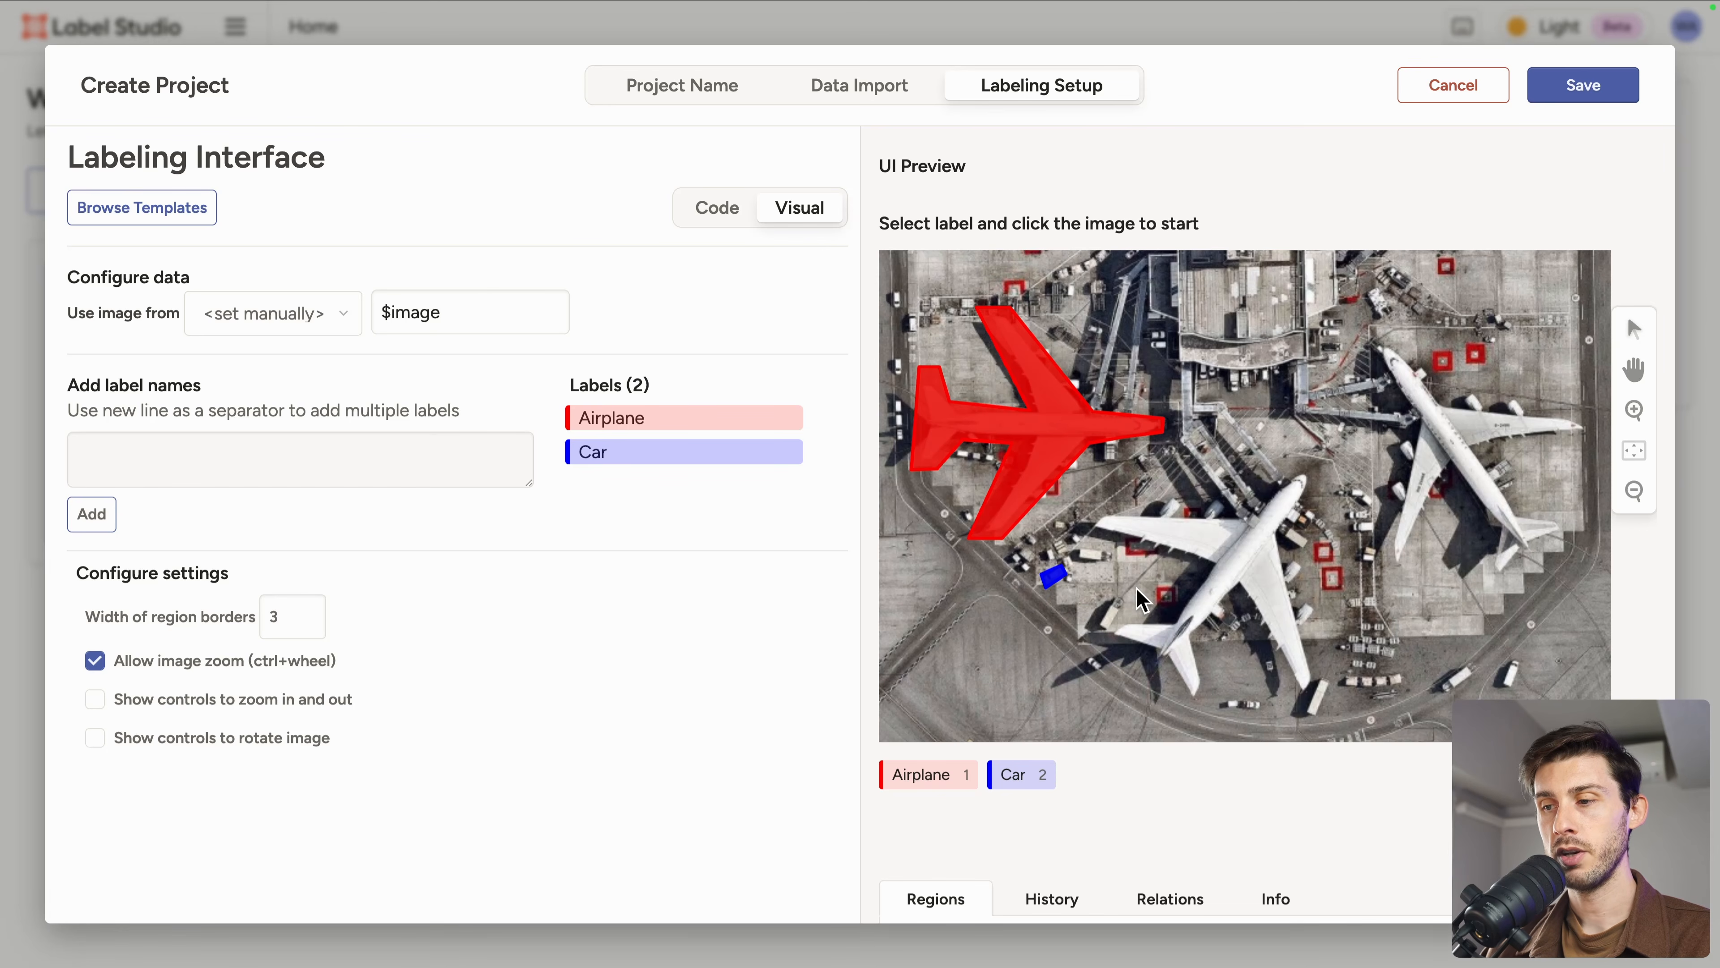
Step: Add a Road label to the label names and set its colour to grey (134, 139, 141)
scroll(1143, 601, down, 1)
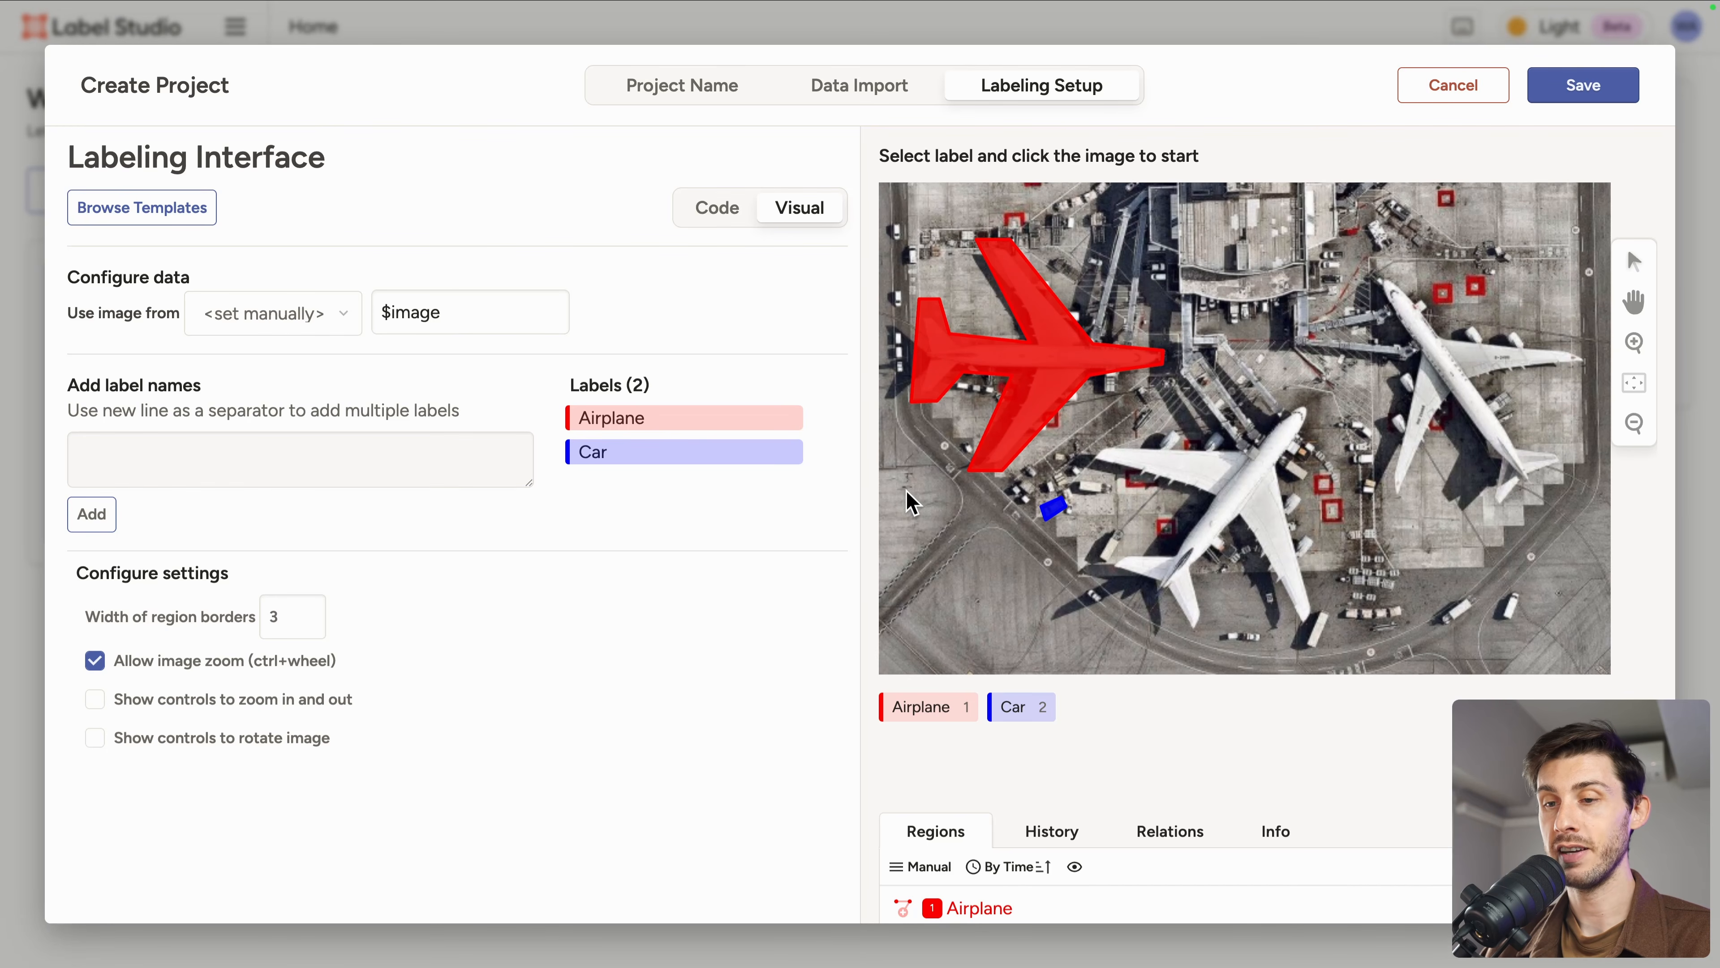
click(359, 447)
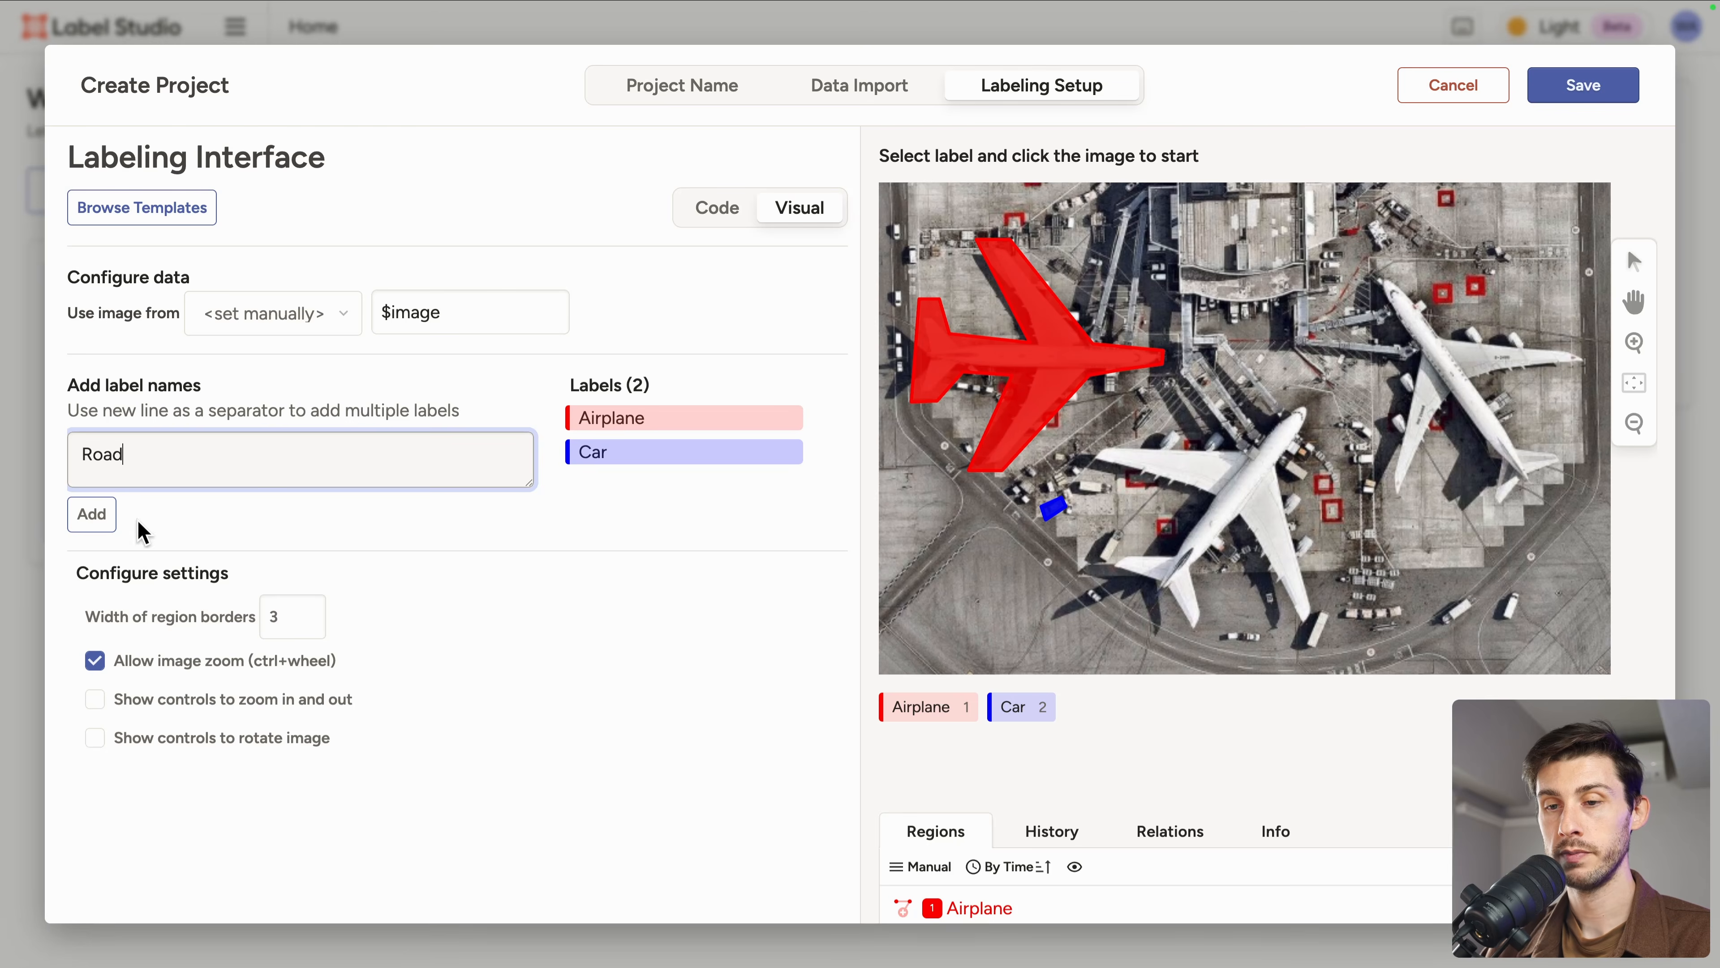
text(Road)
click(92, 514)
click(601, 488)
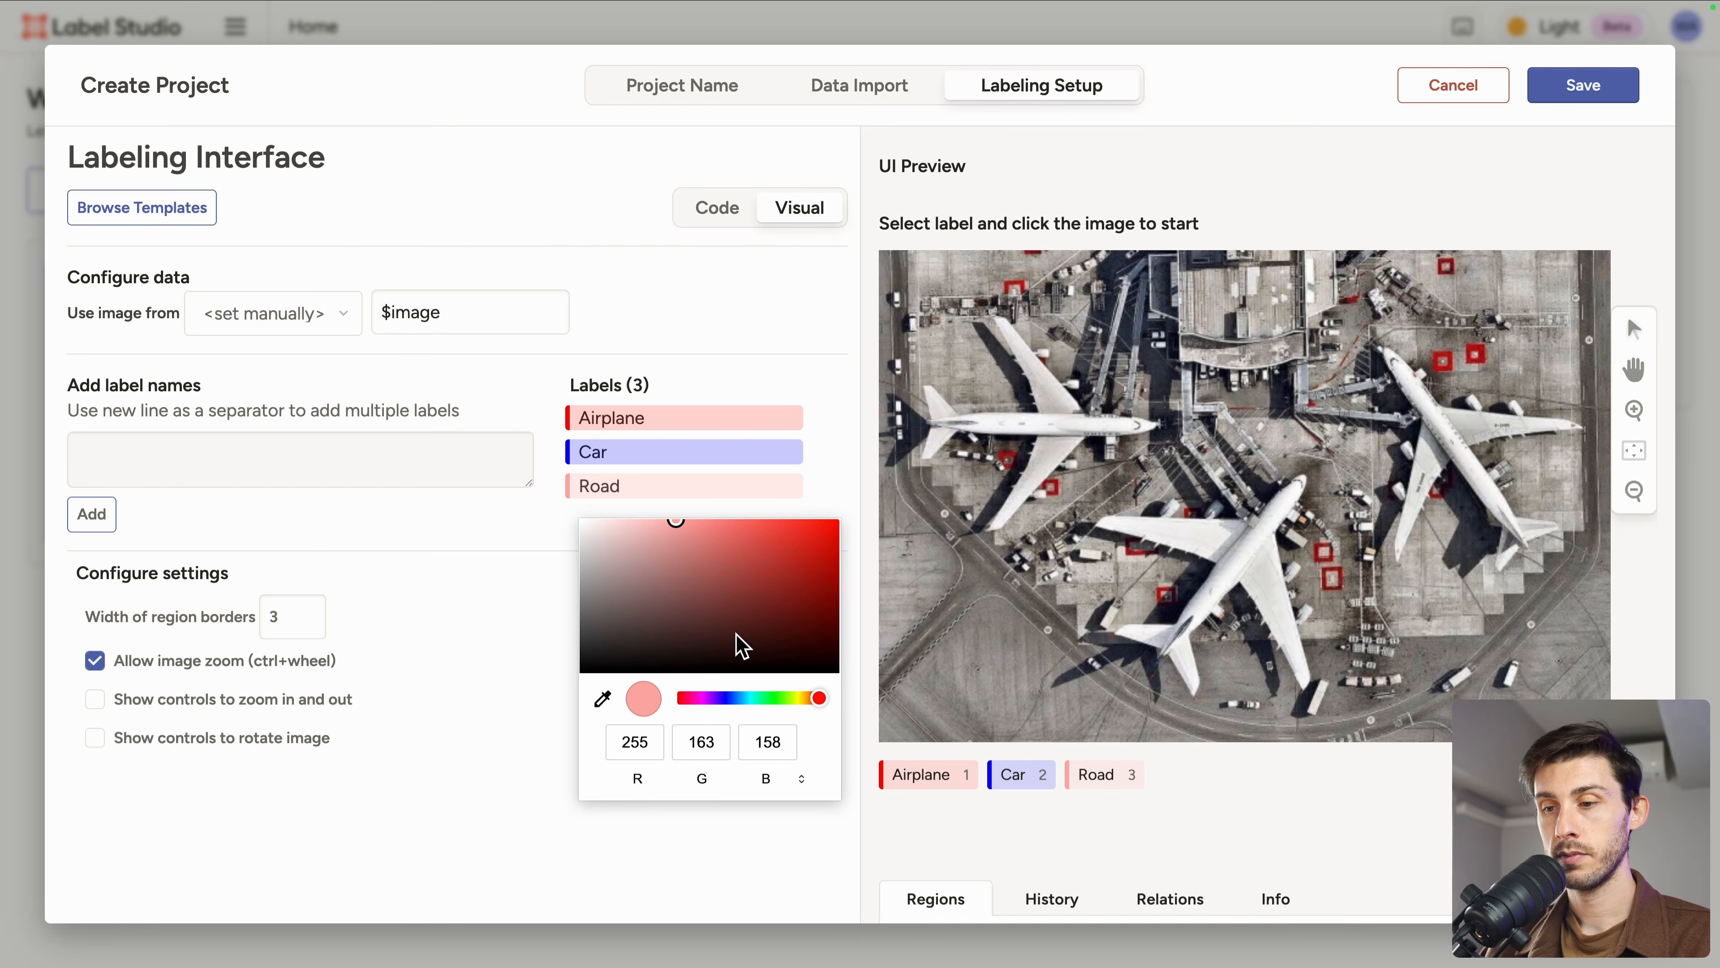
click(743, 698)
click(635, 591)
drag(635, 592, 593, 588)
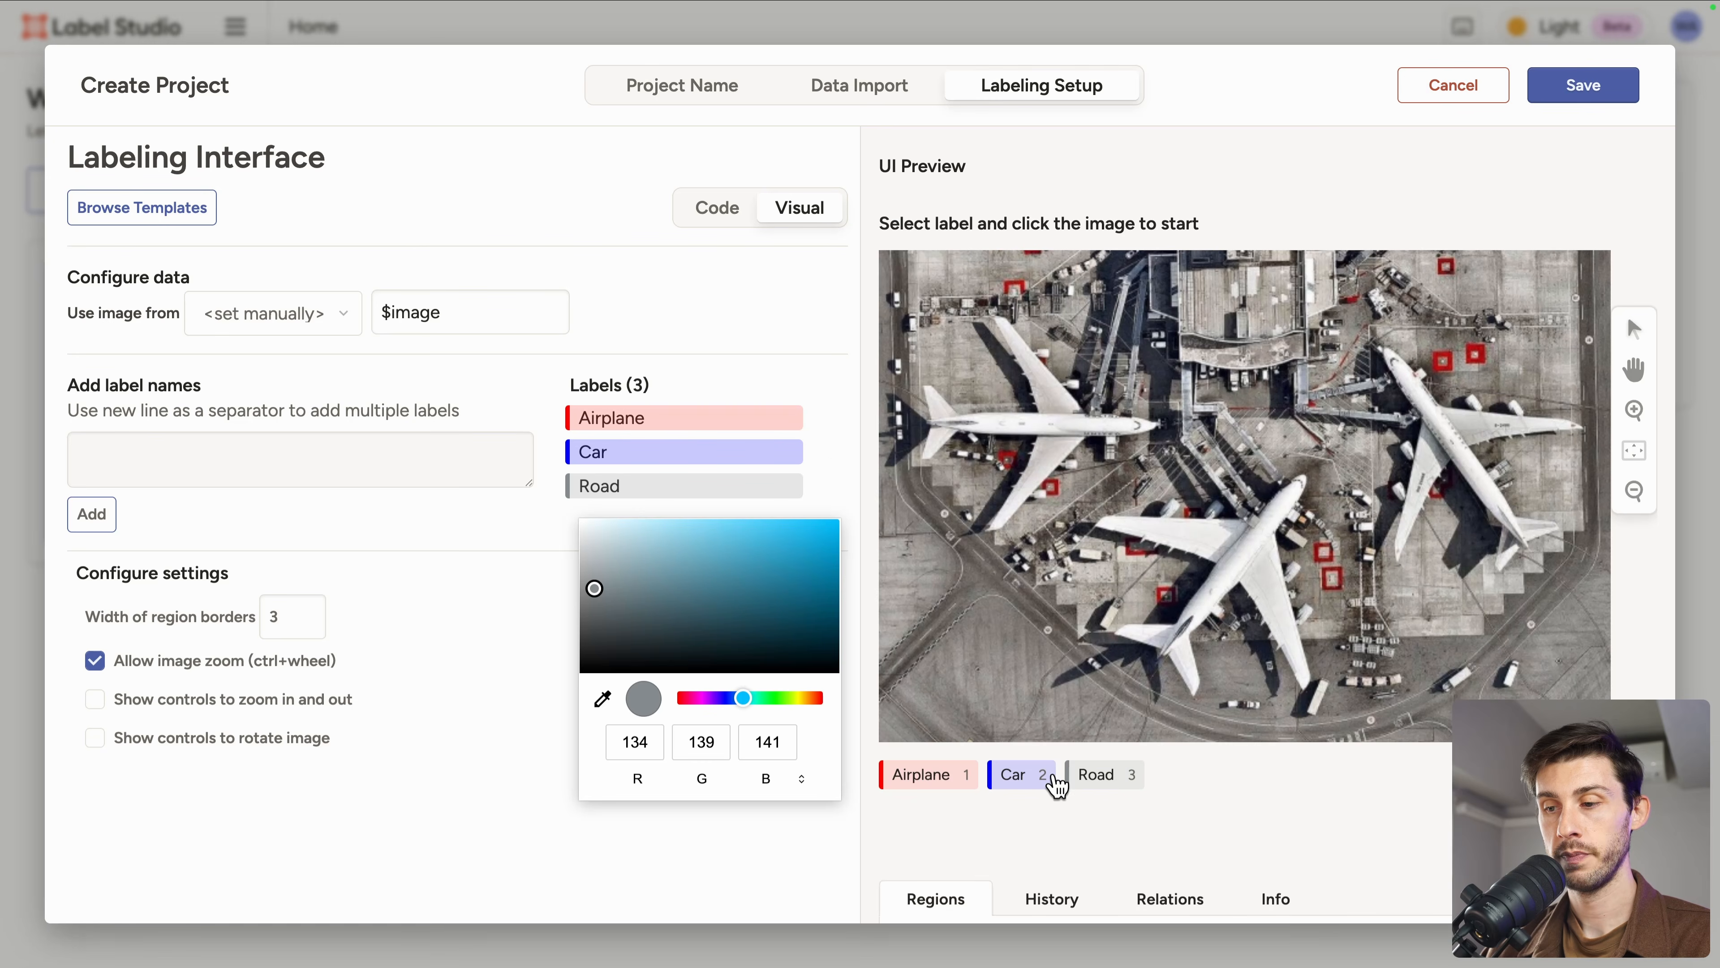
Step: Select the Road label and outline the curved road along the image's left side with a polygon
click(1091, 779)
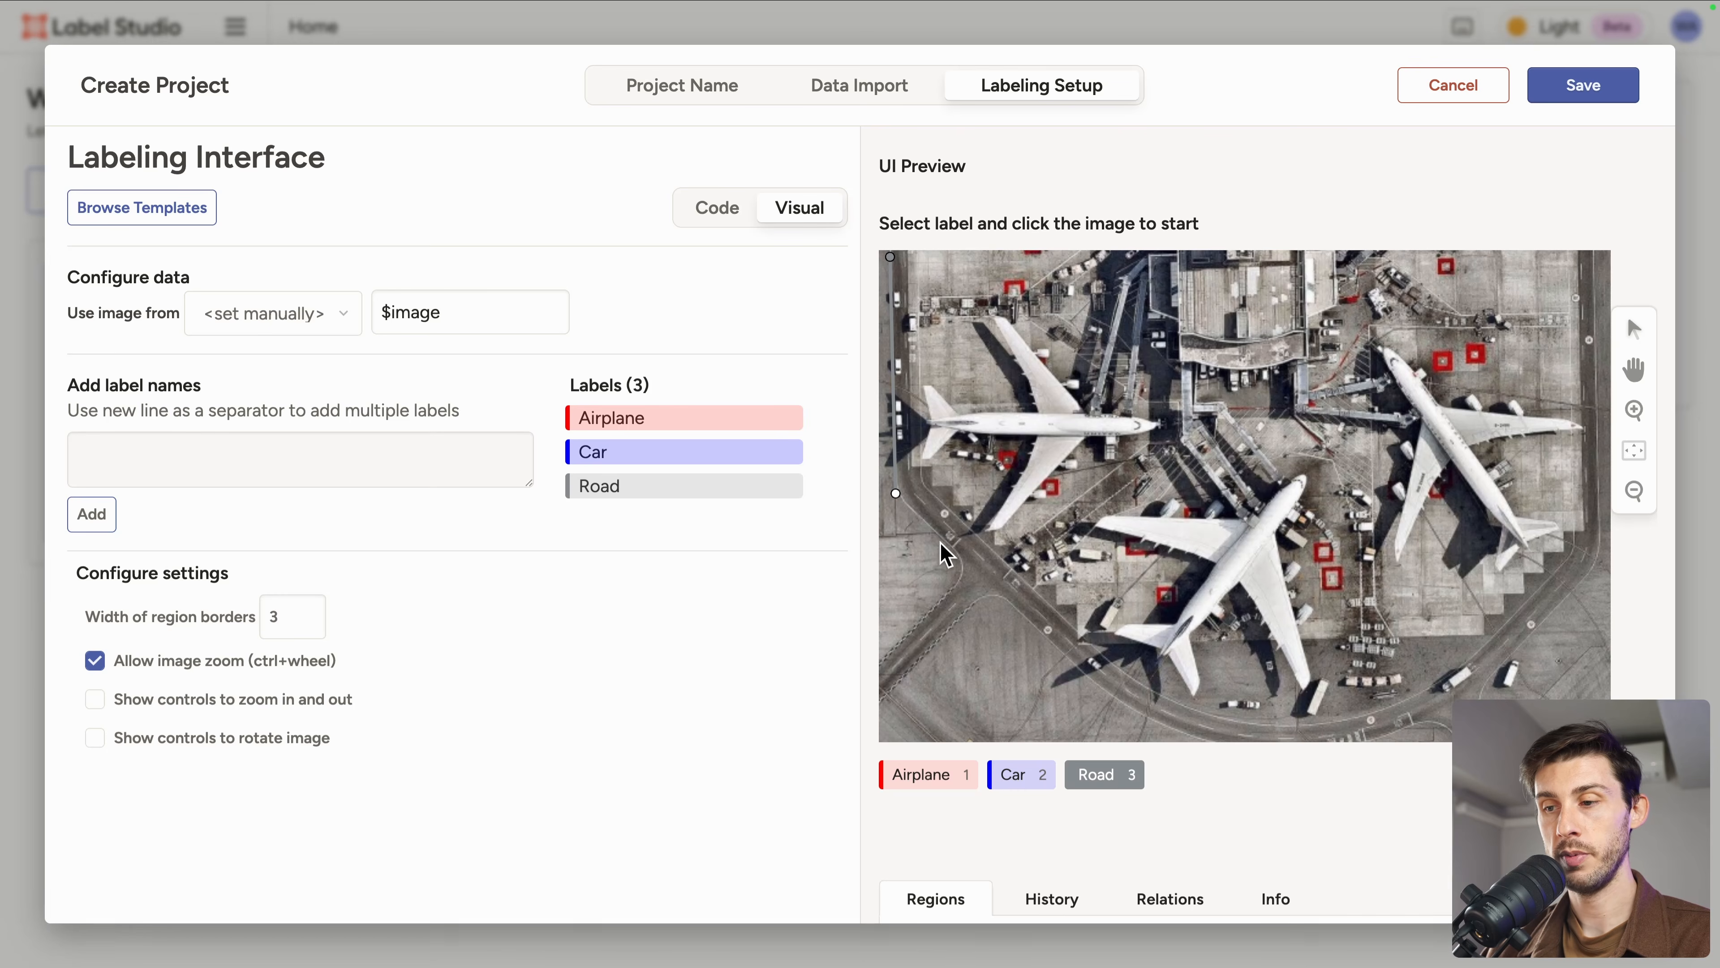
click(953, 578)
click(889, 635)
click(889, 692)
click(984, 608)
click(1082, 682)
click(1097, 637)
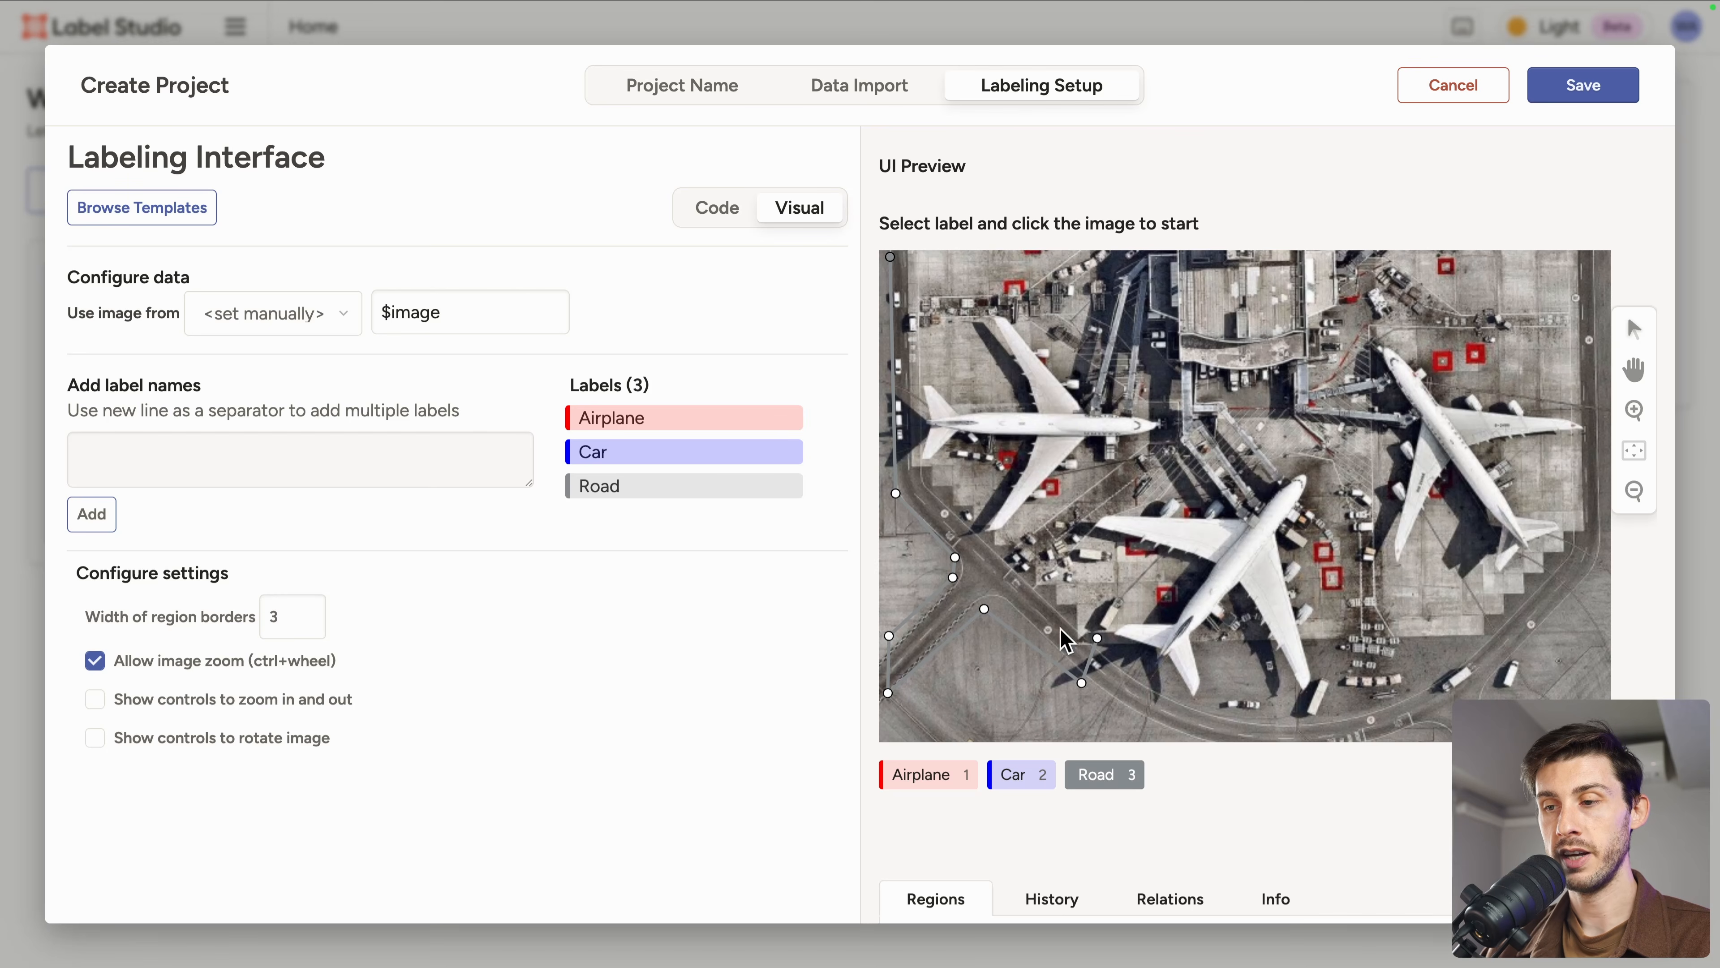
click(940, 466)
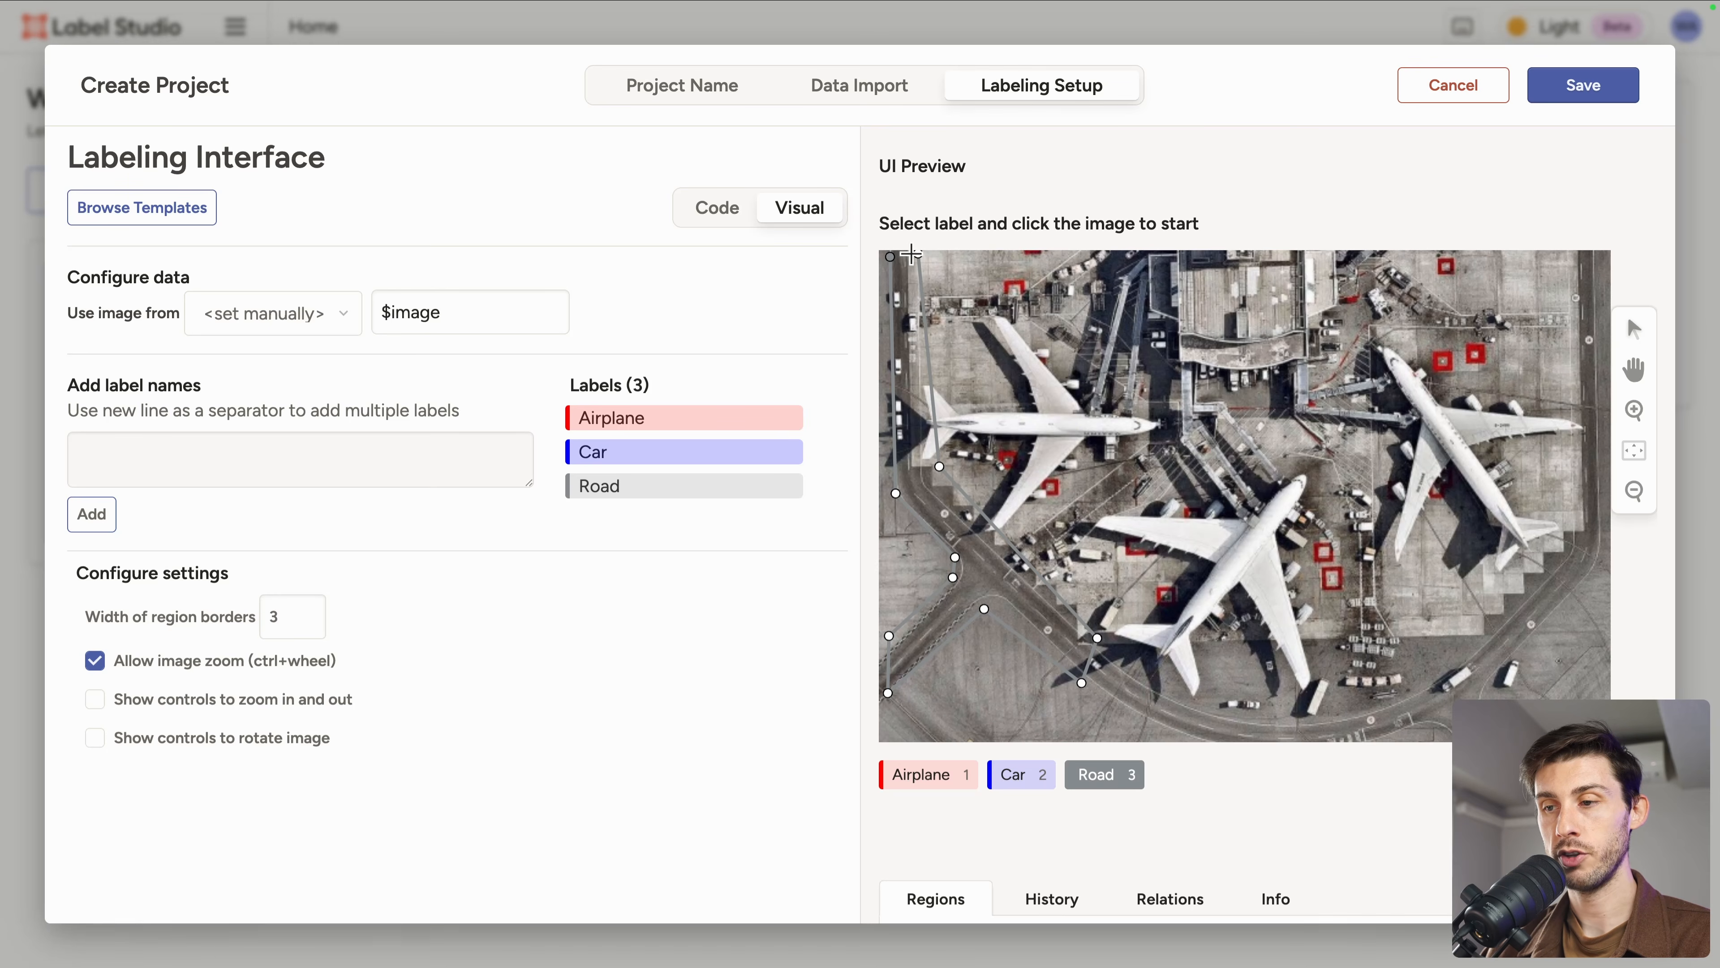
click(886, 255)
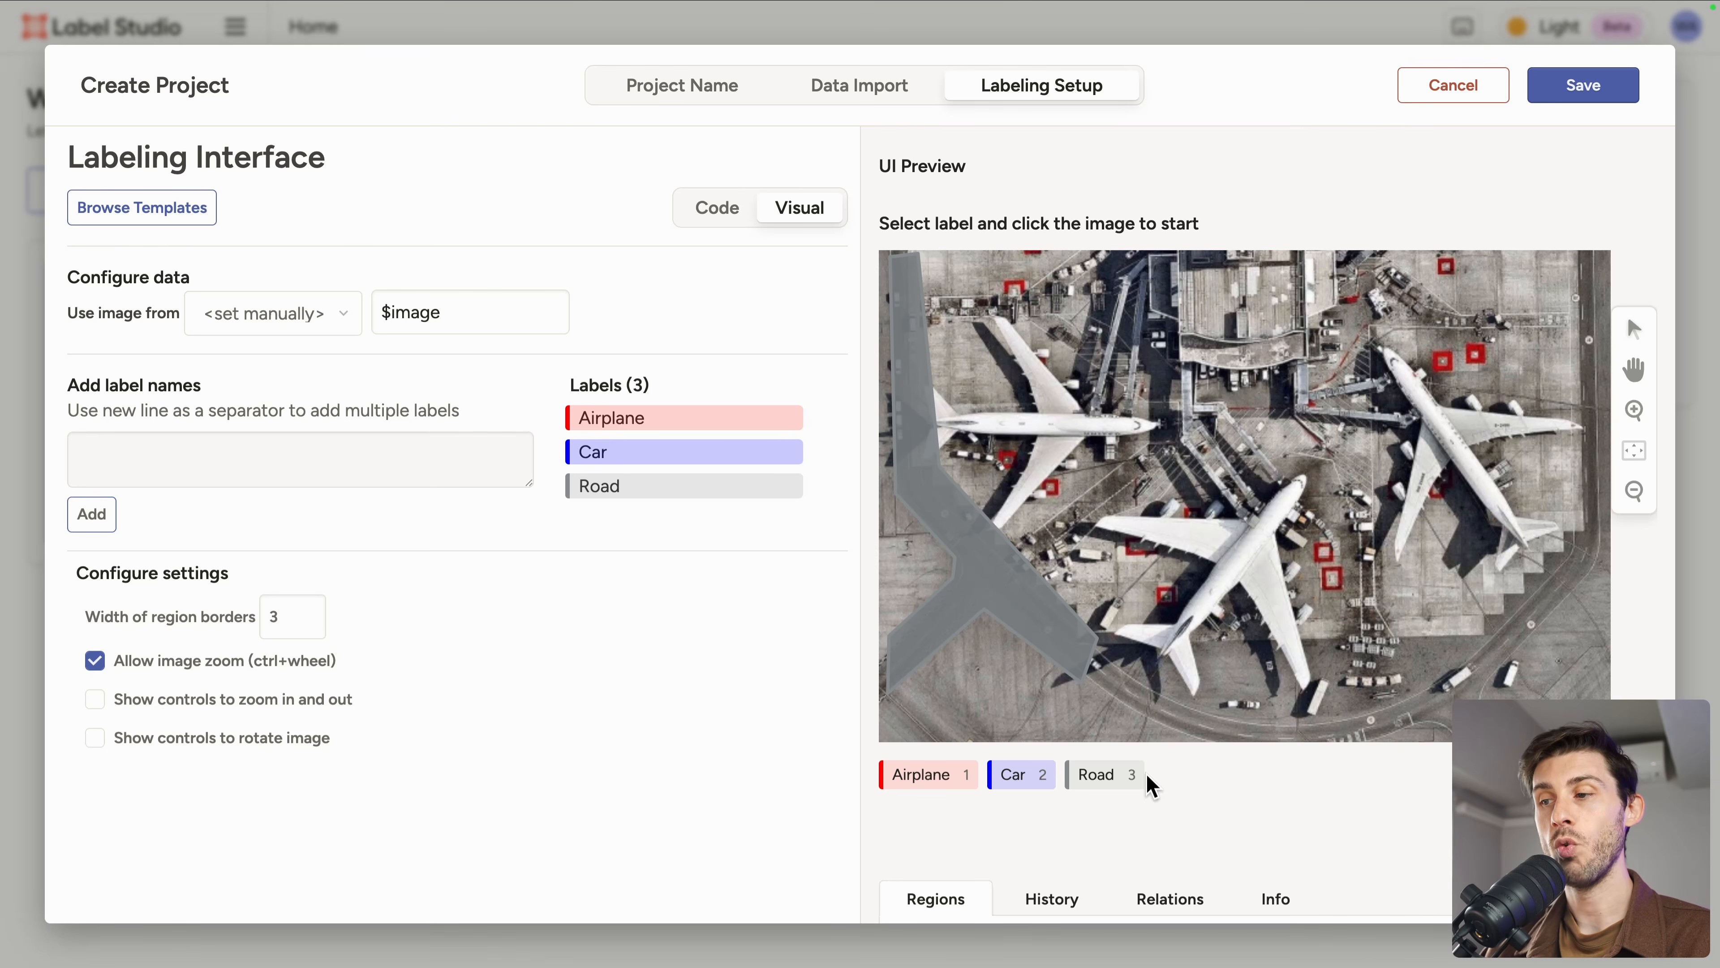
Step: Cancel this project and start a new project, opening its labeling setup templates
click(1436, 95)
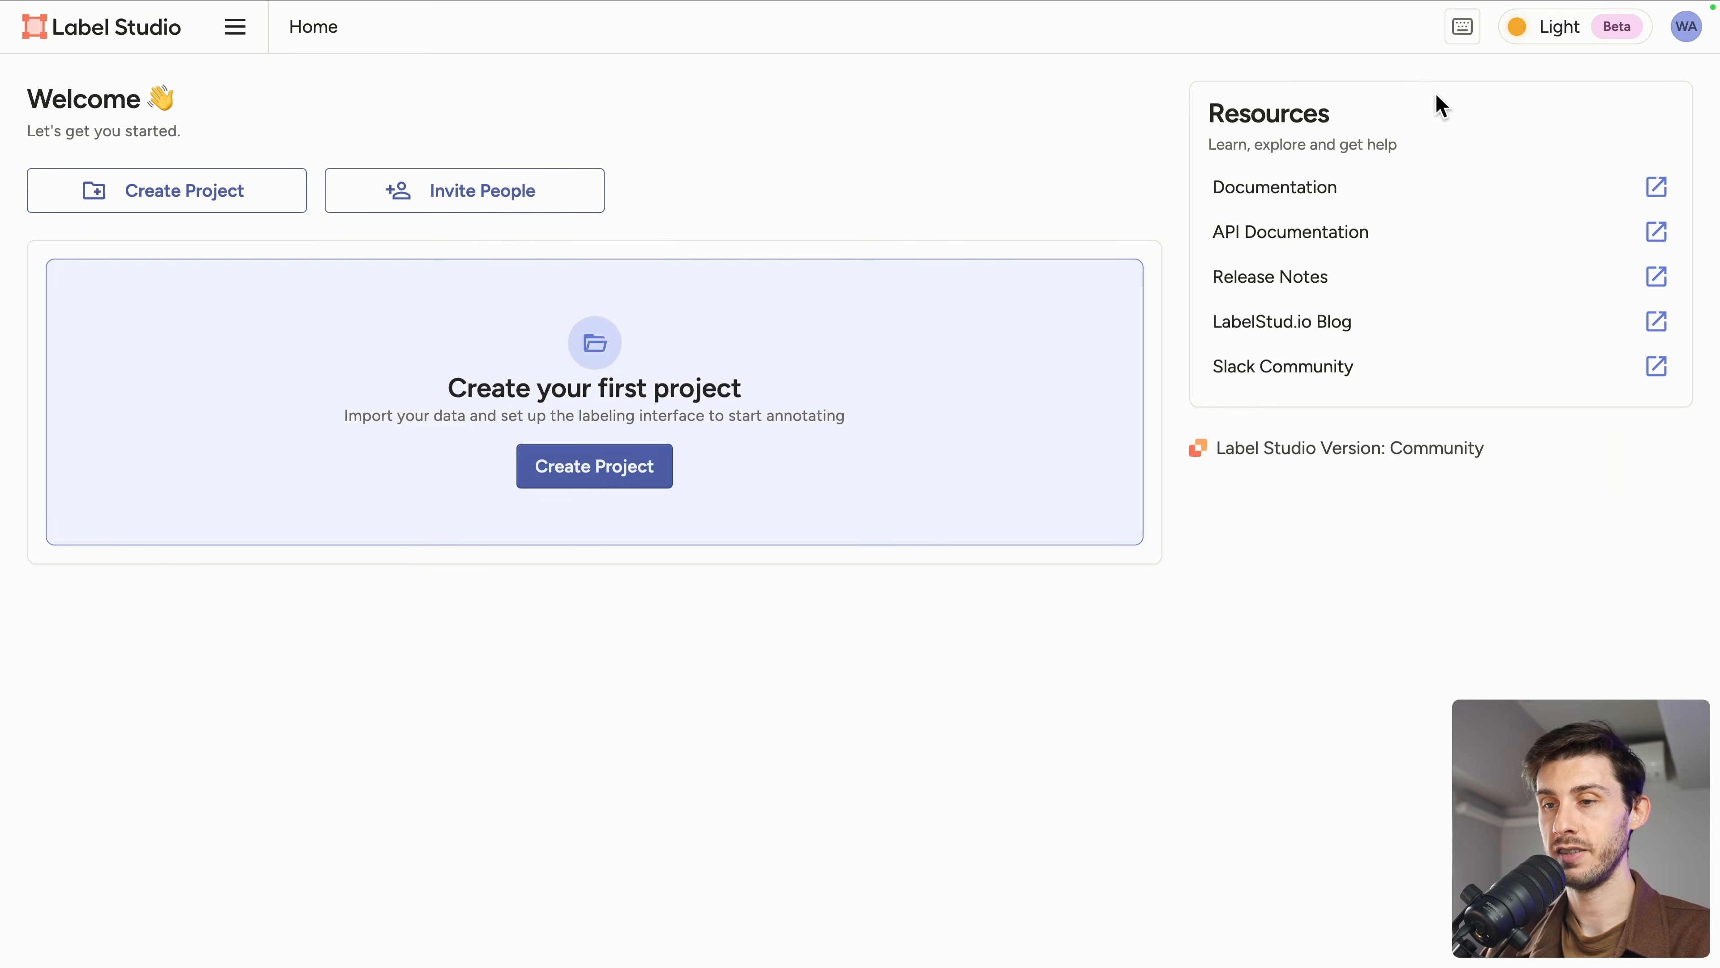
click(208, 204)
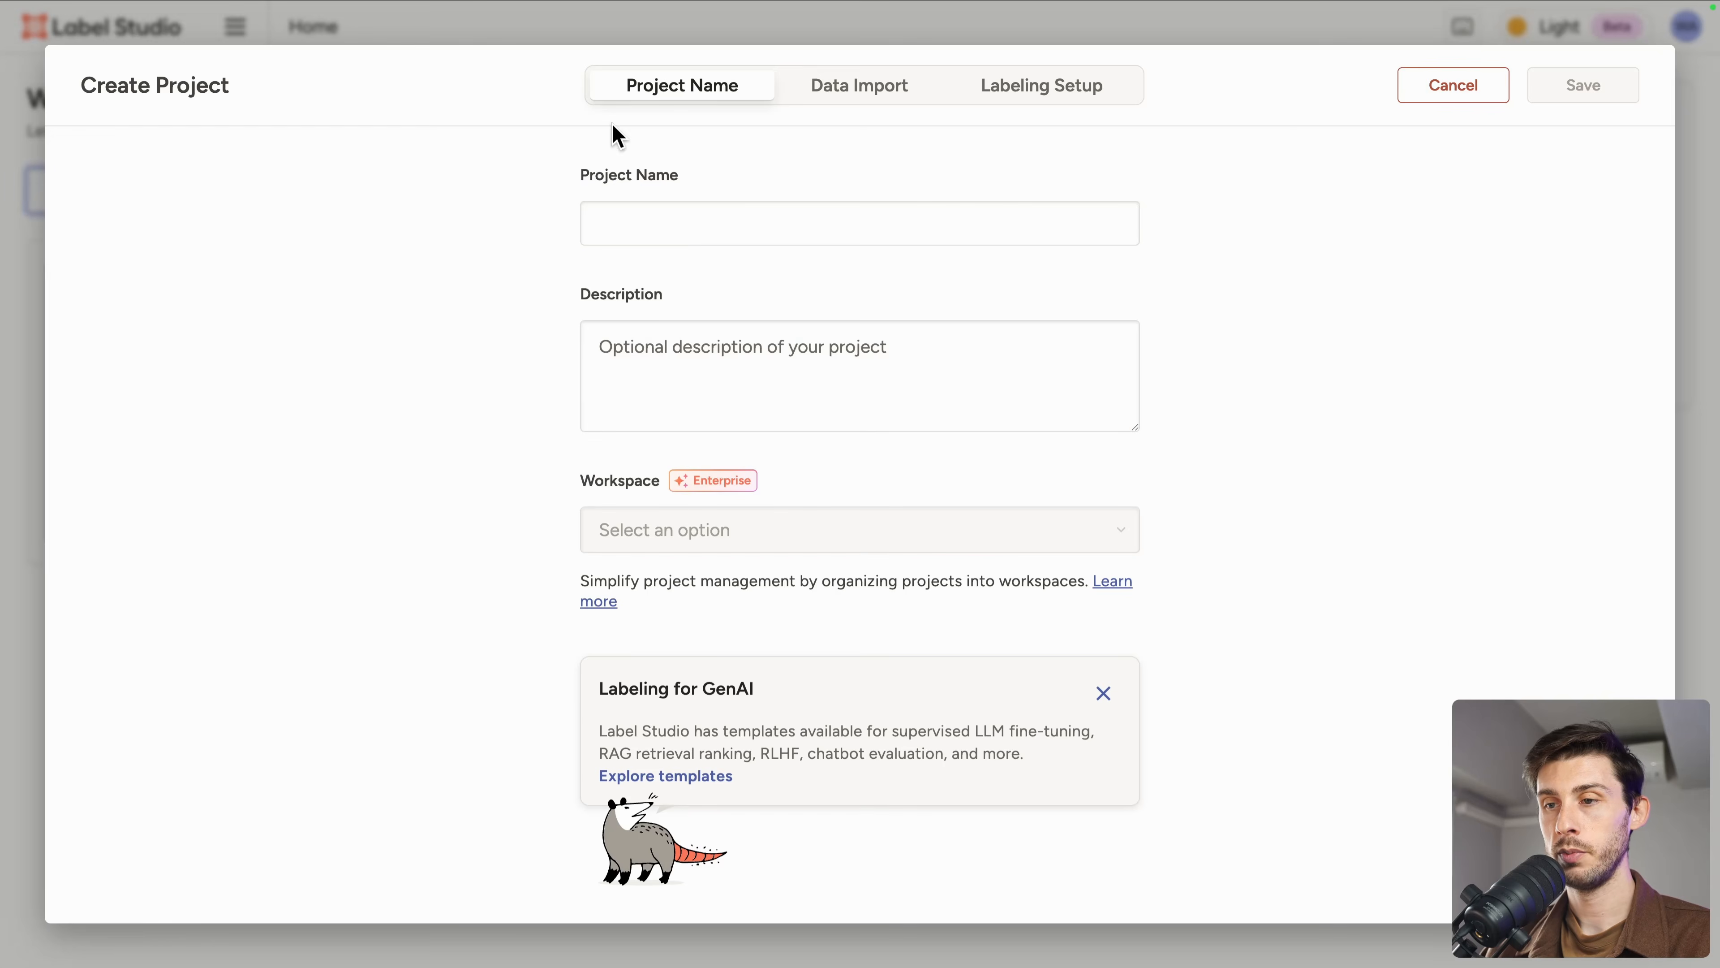
click(1024, 90)
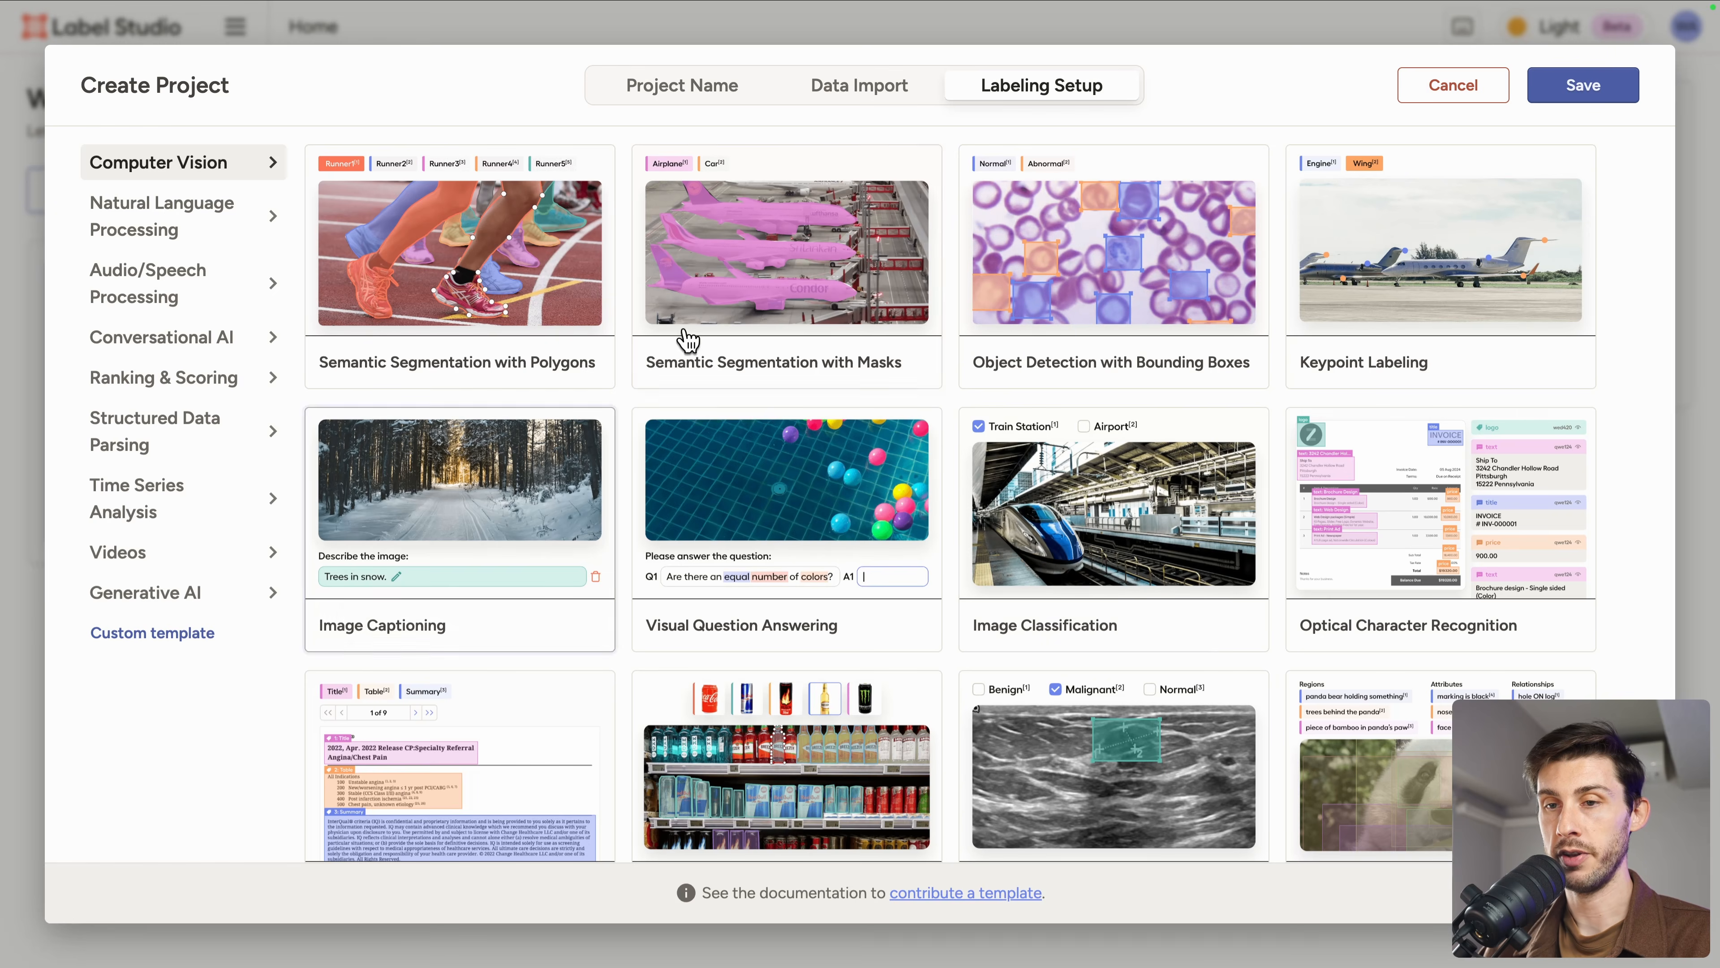
Step: Browse the Natural Language Processing, Audio/Speech, Time Series and Videos template categories
click(156, 232)
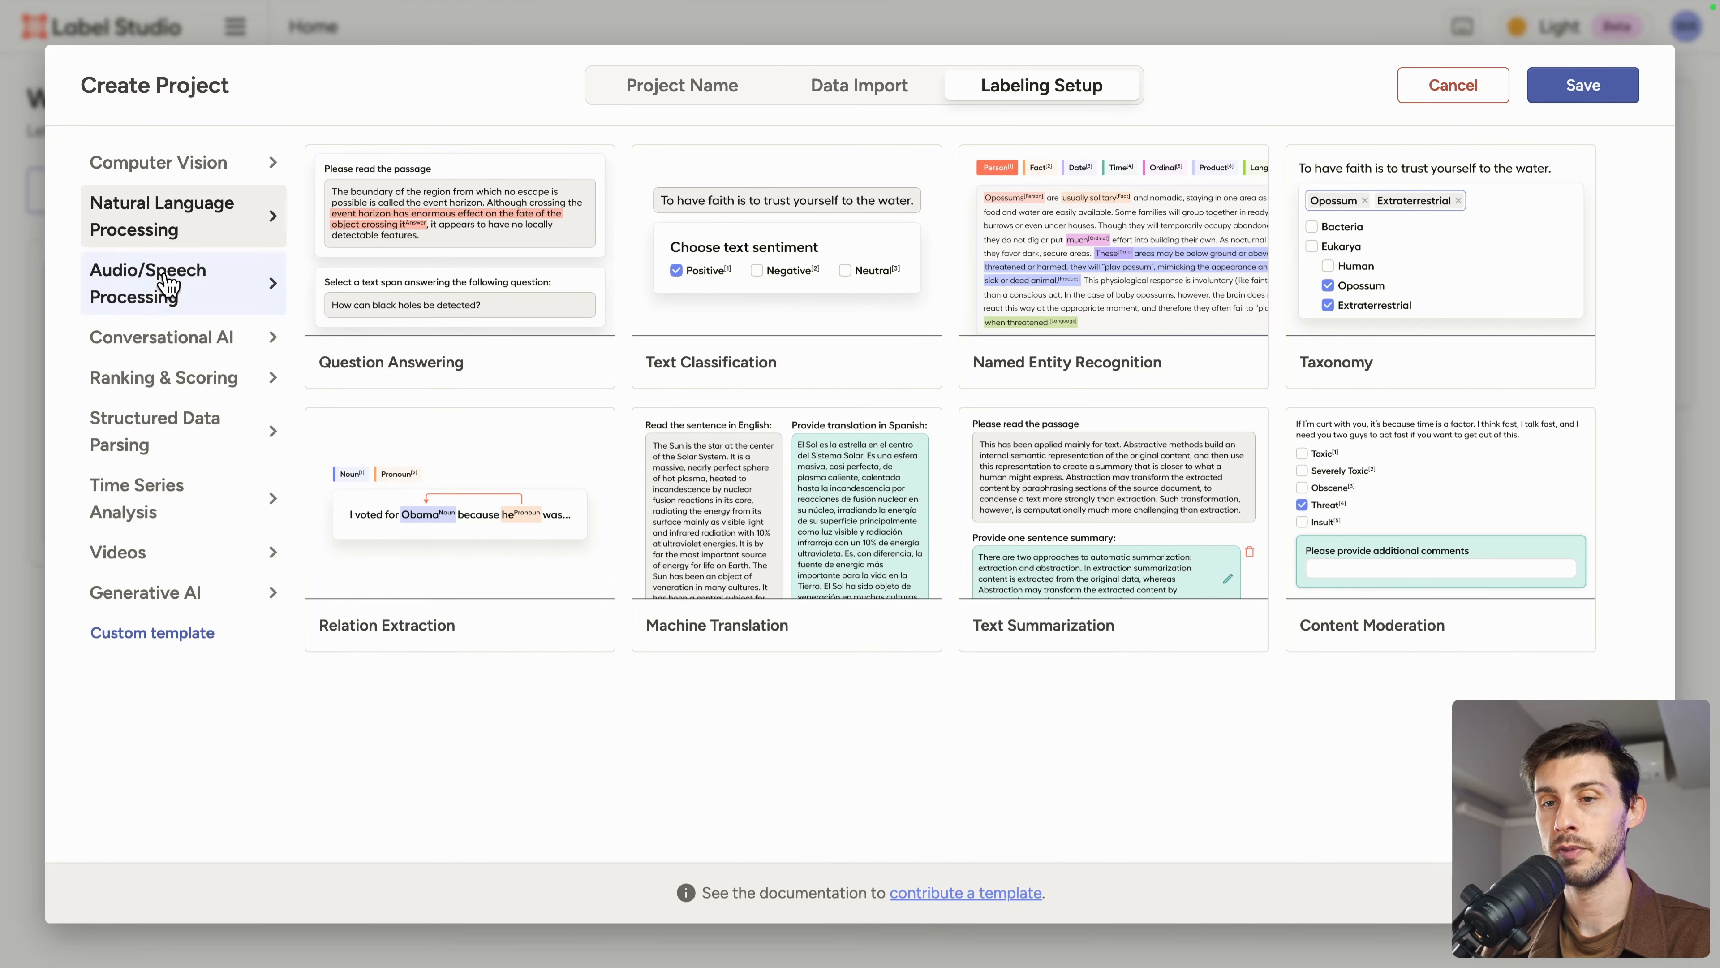
click(183, 284)
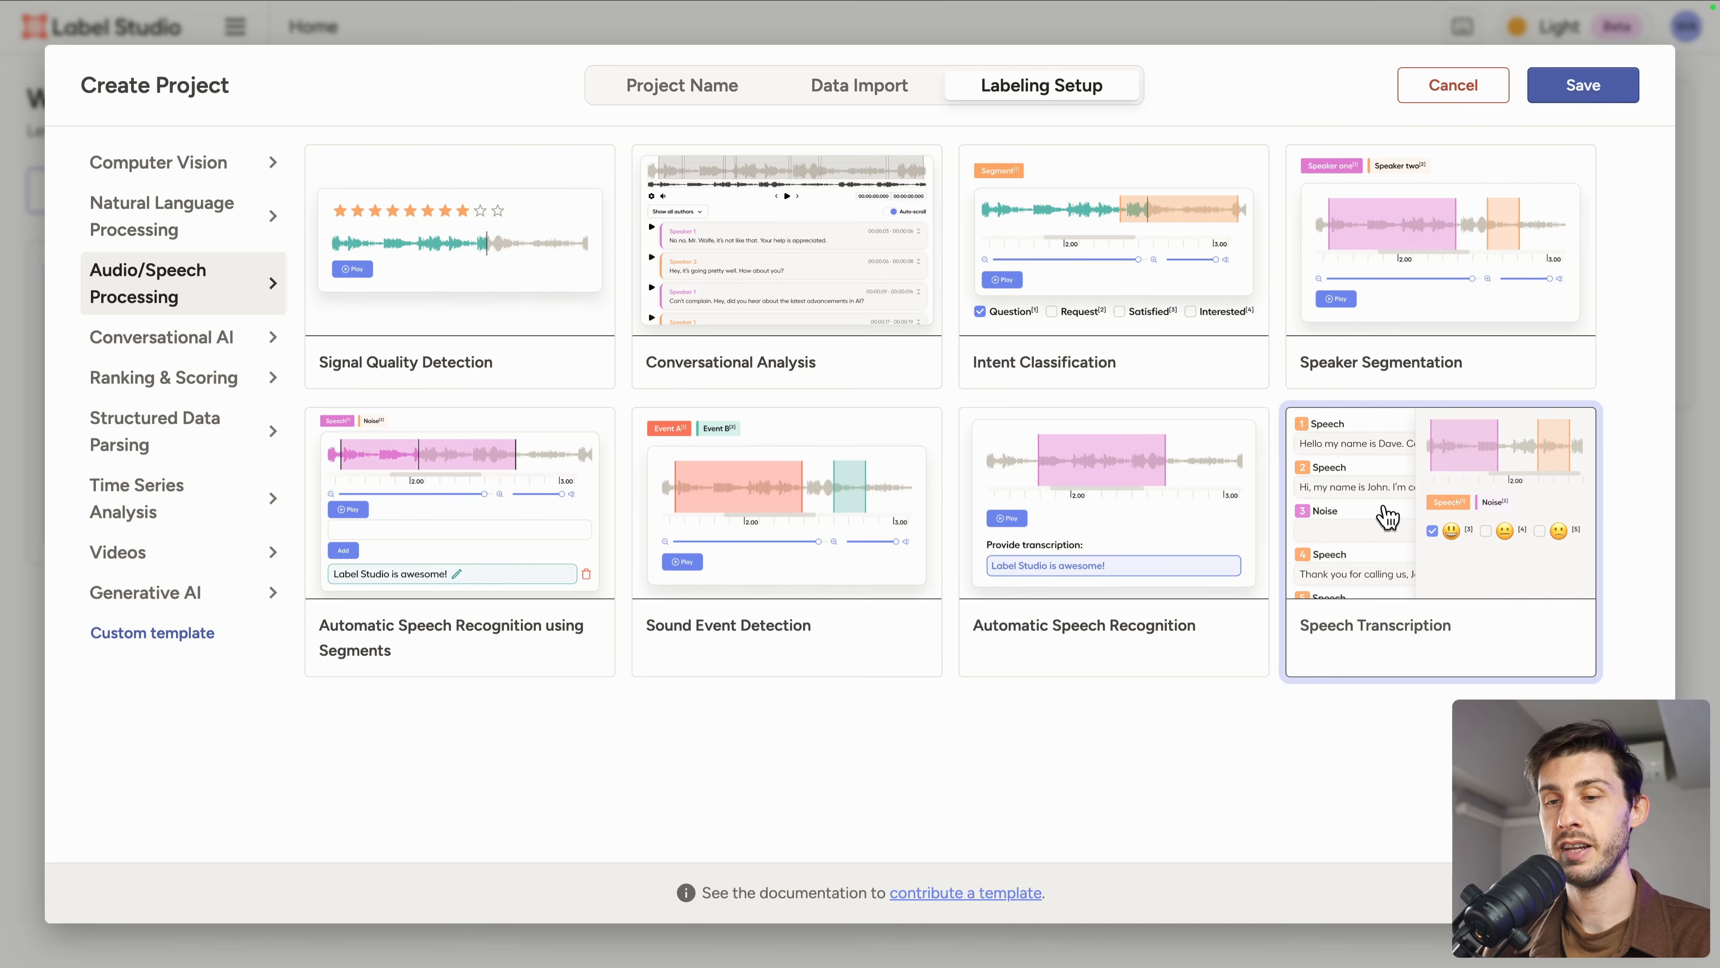
click(155, 508)
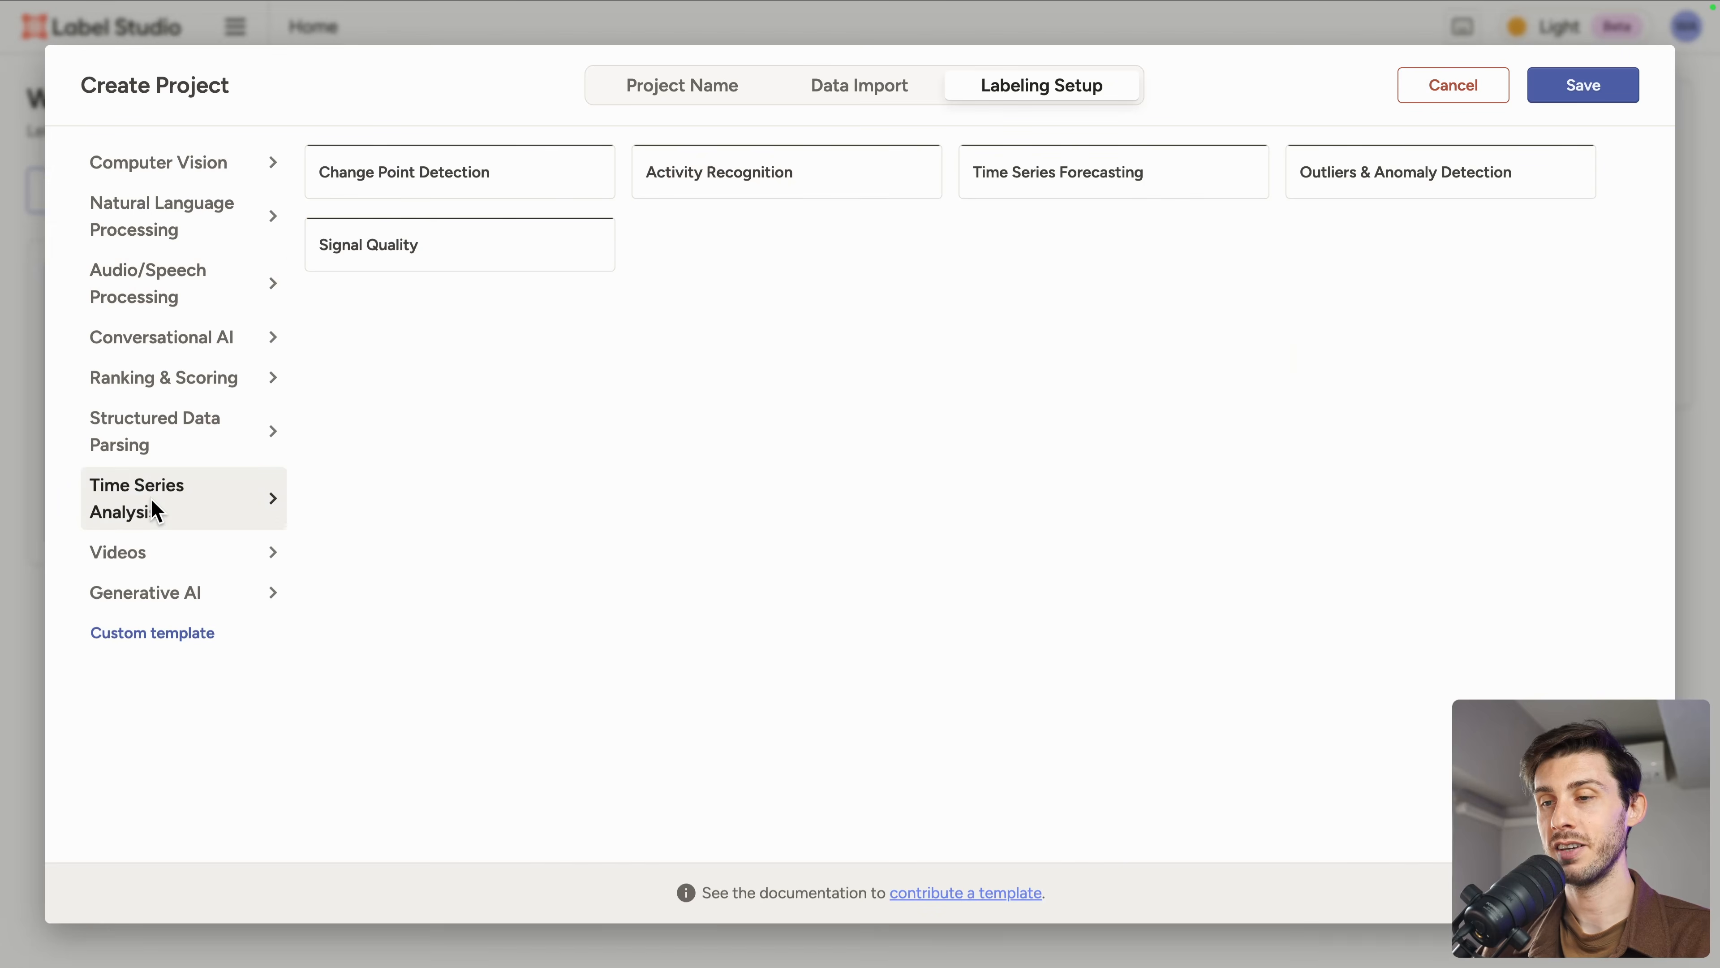
click(151, 555)
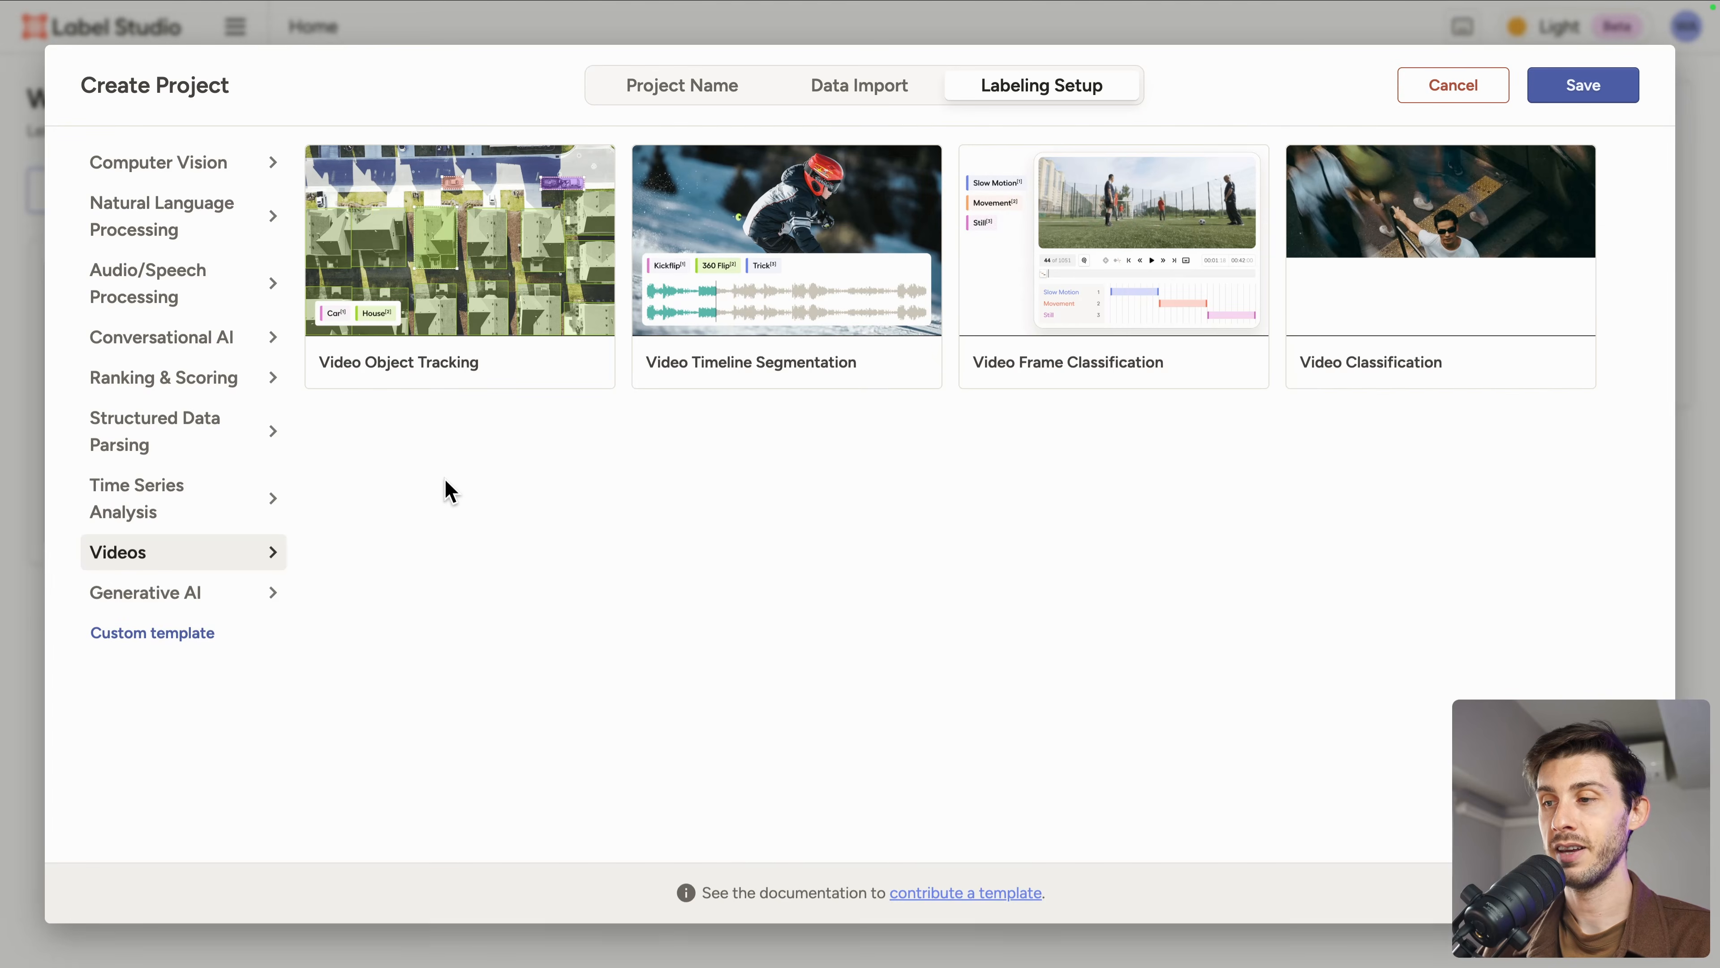
Step: Choose the Image Captioning template from the Computer Vision category and review its preview
click(160, 170)
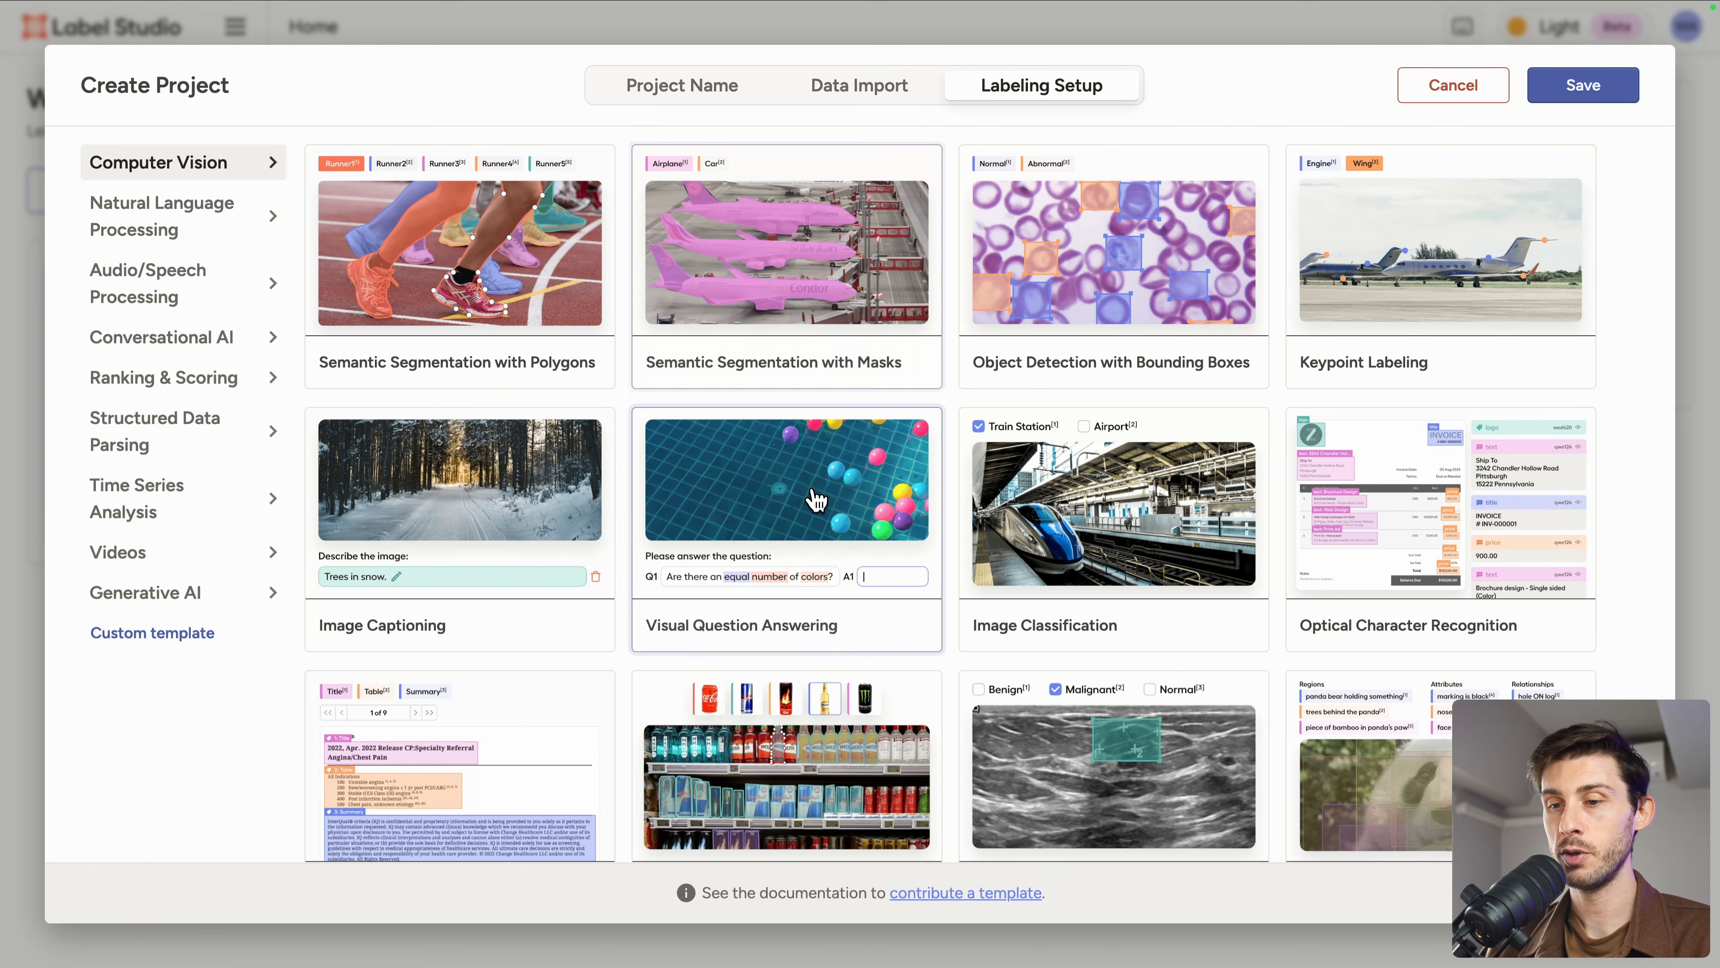
click(489, 513)
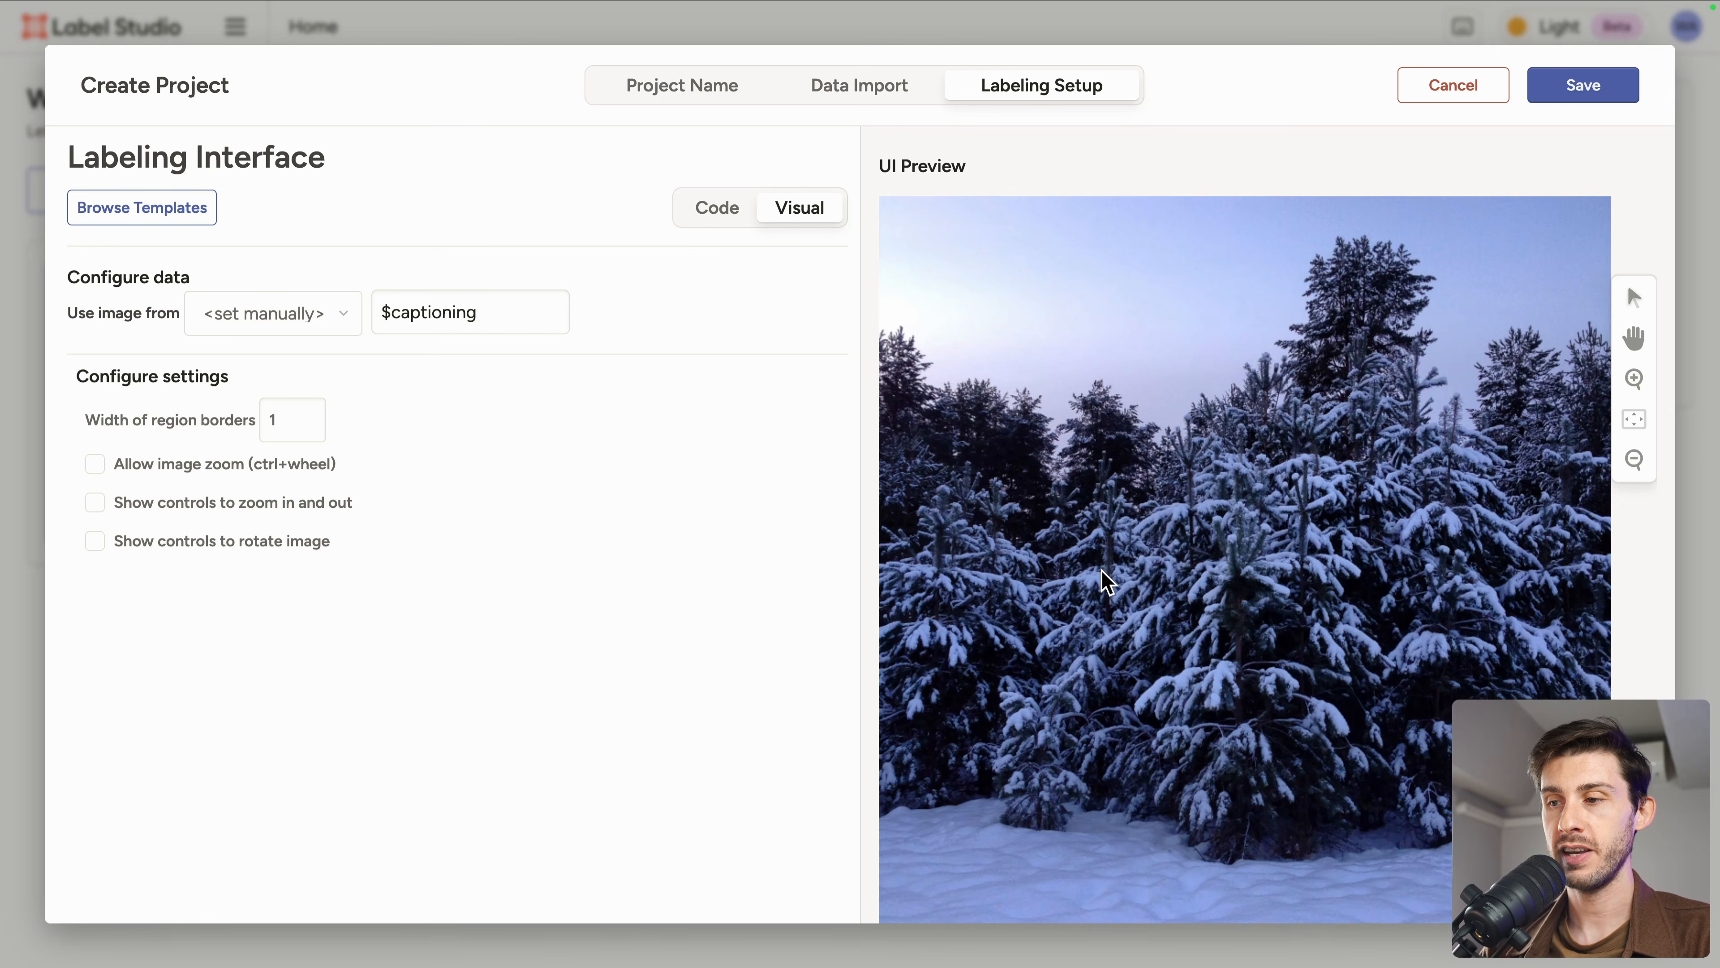
scroll(1105, 582, down, 3)
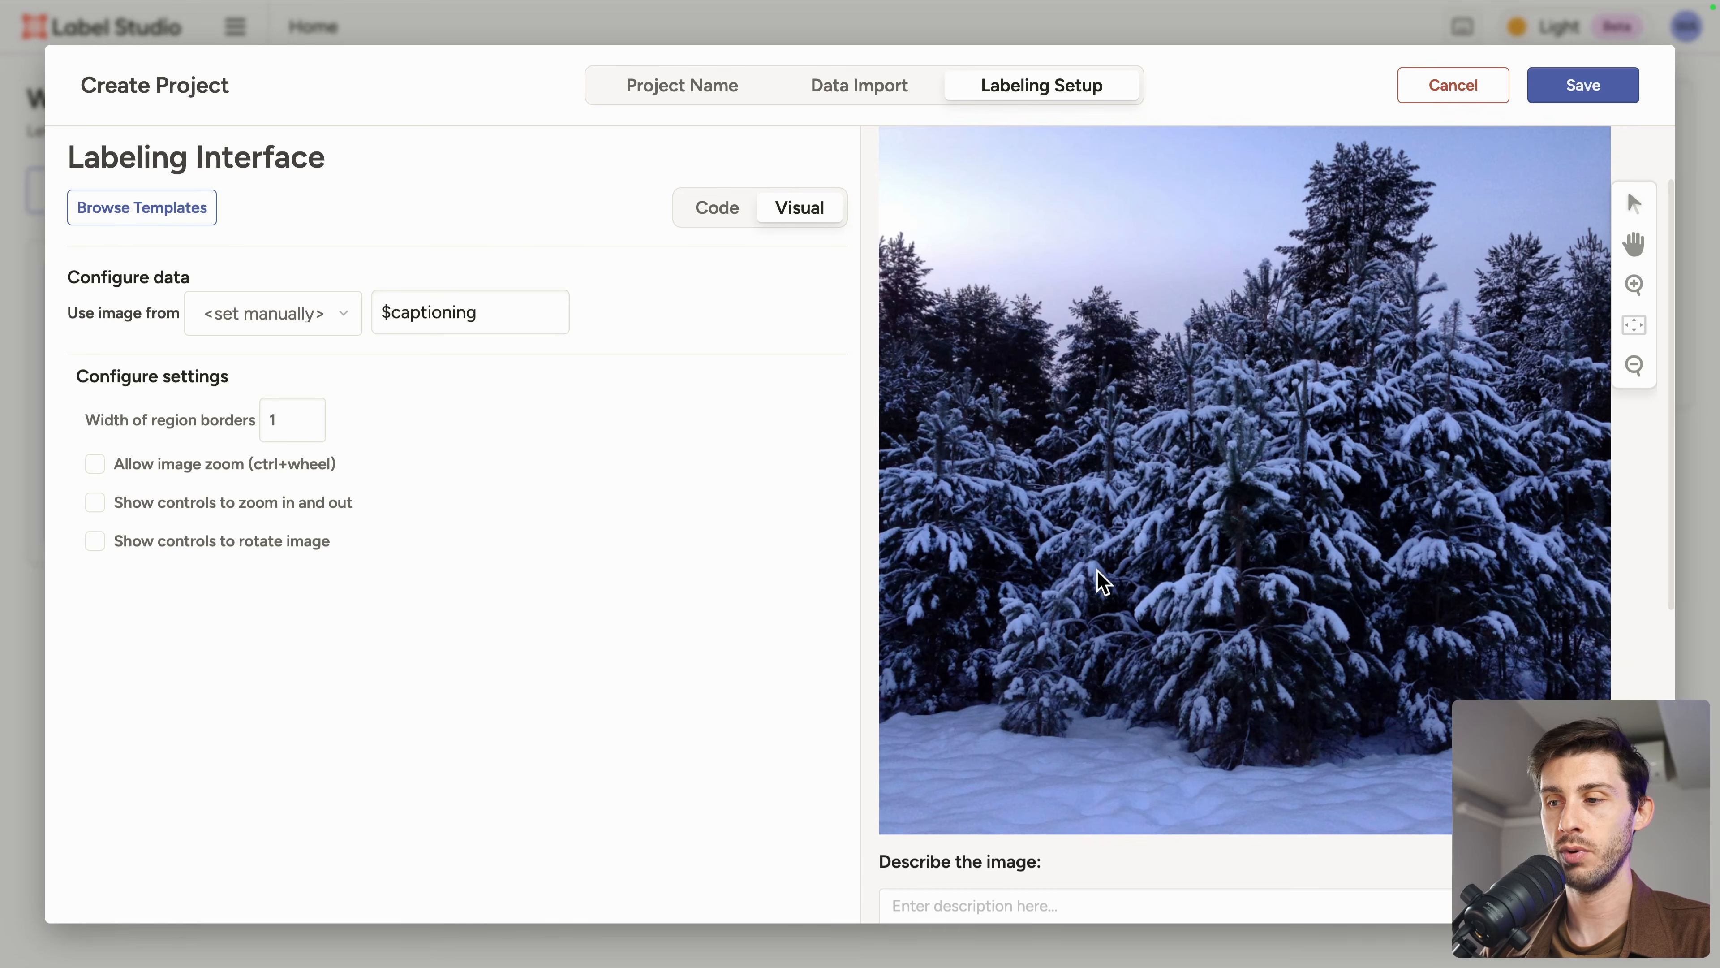
scroll(1257, 600, down, 5)
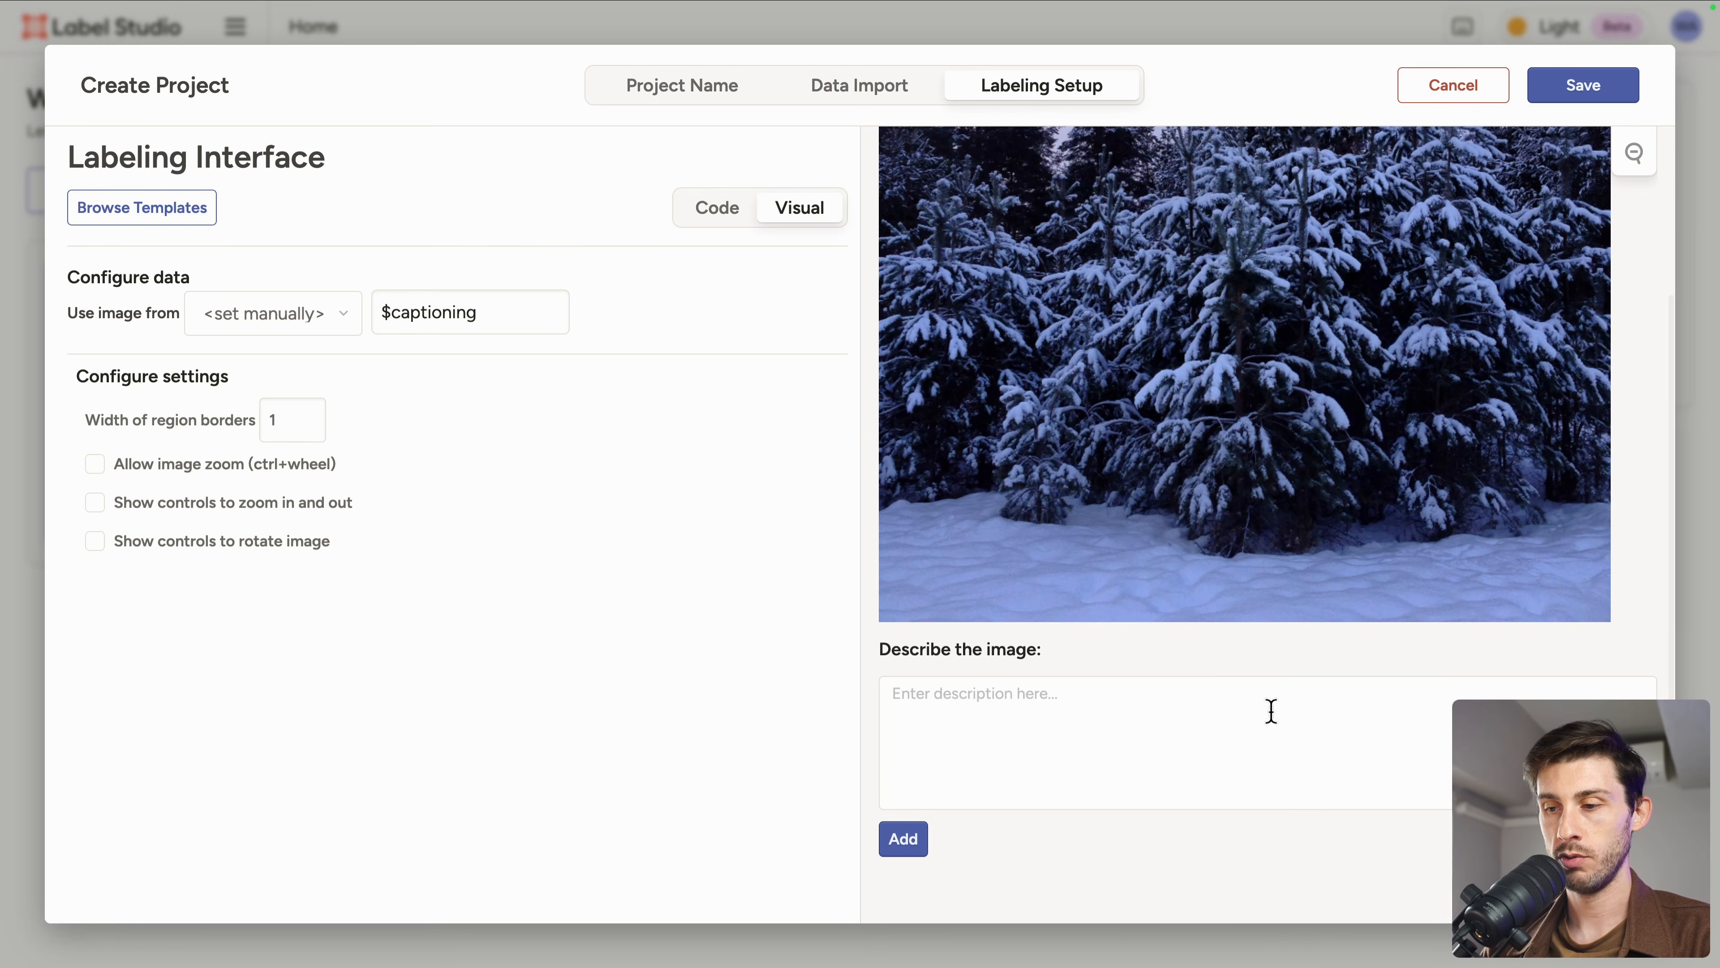
scroll(1043, 616, up, 8)
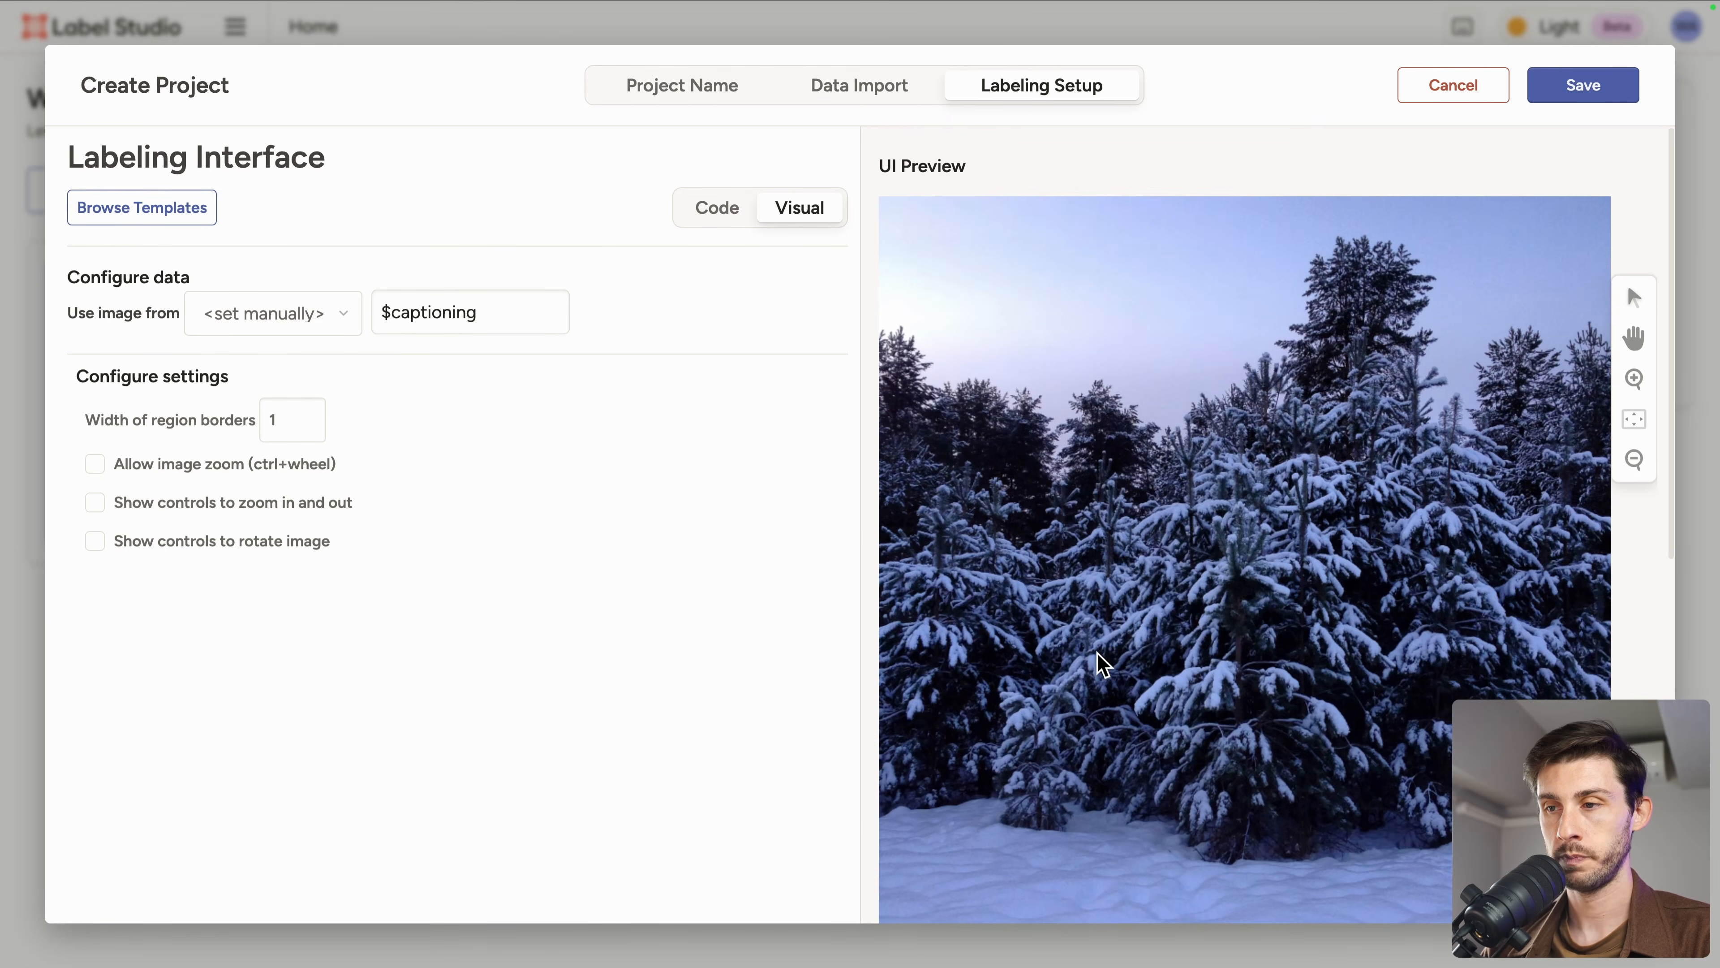
Step: Name the project Image description and set its description to Label images based on what we see
click(679, 102)
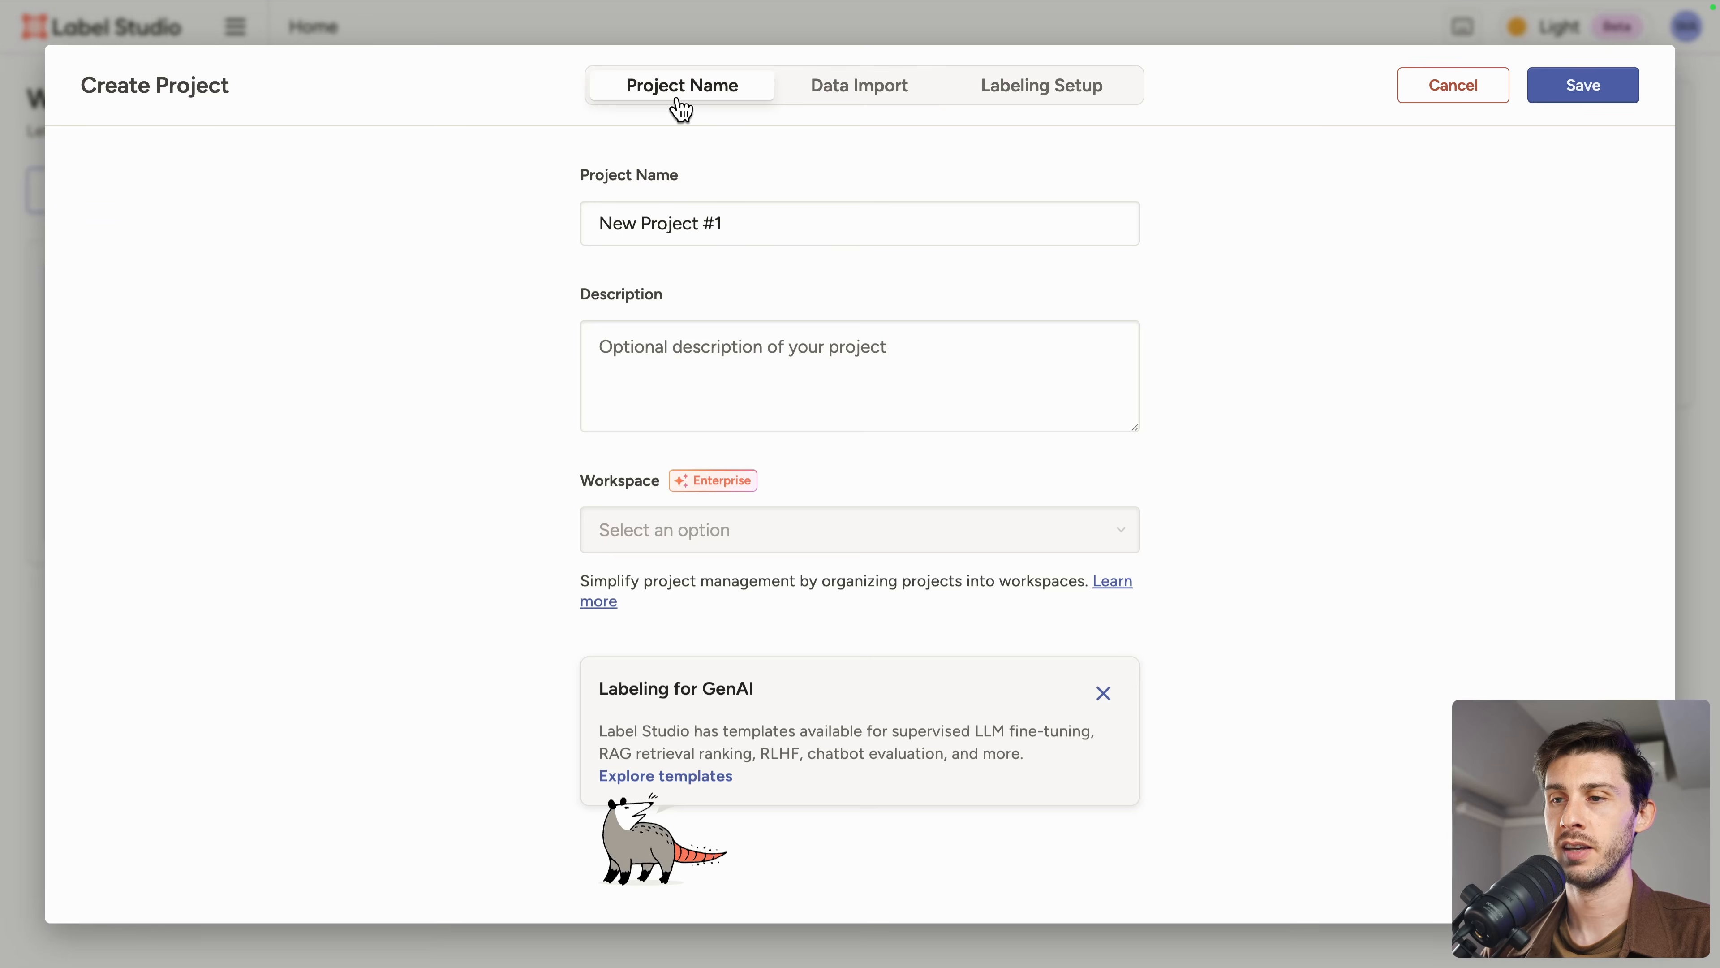
triple_click(758, 222)
key(BackSpace)
text(Image description)
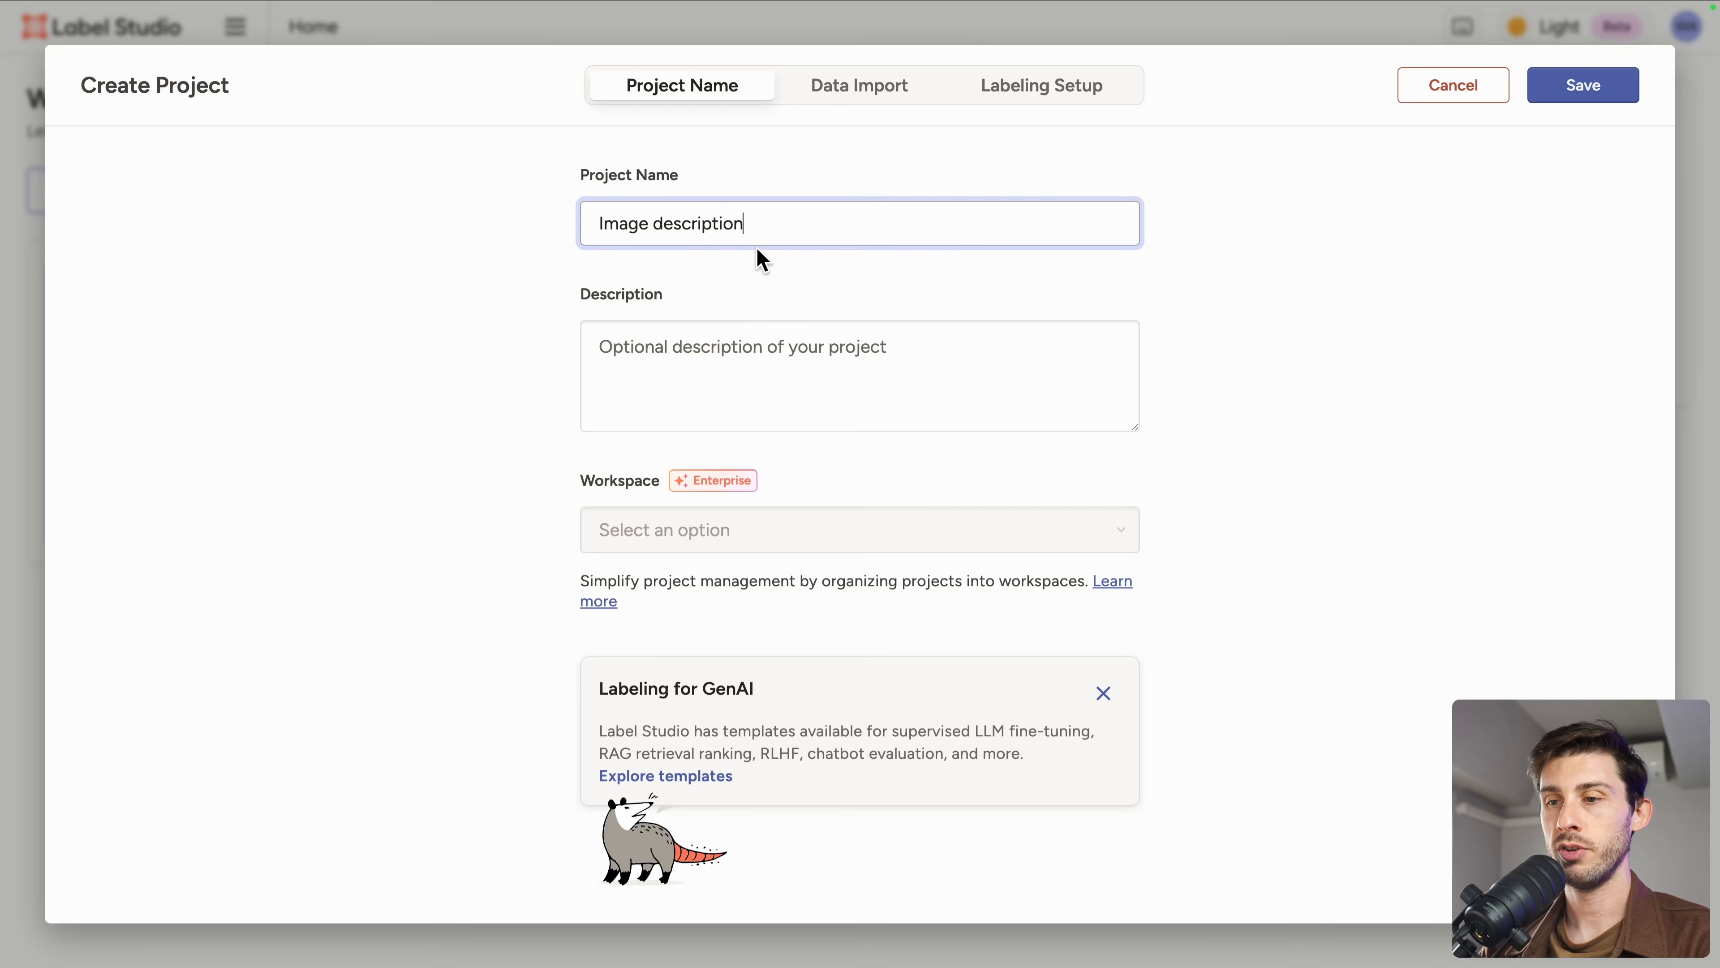
click(848, 368)
text(La)
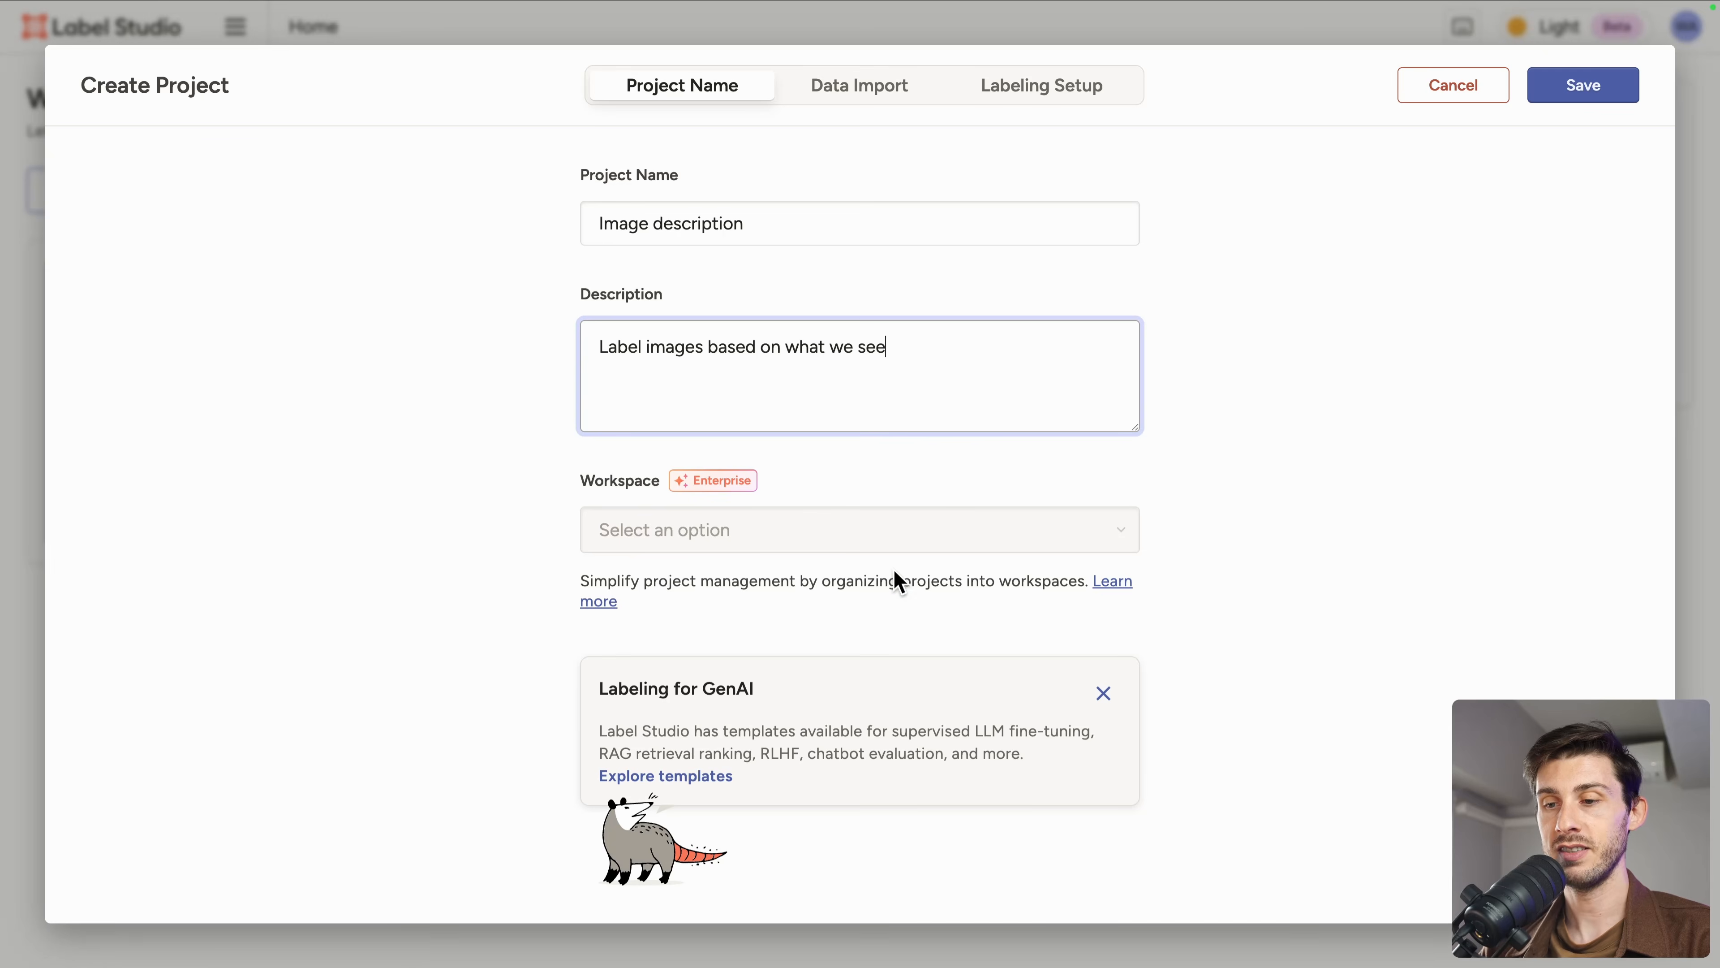
Step: Upload all eight image files from the images folder as project data
click(884, 101)
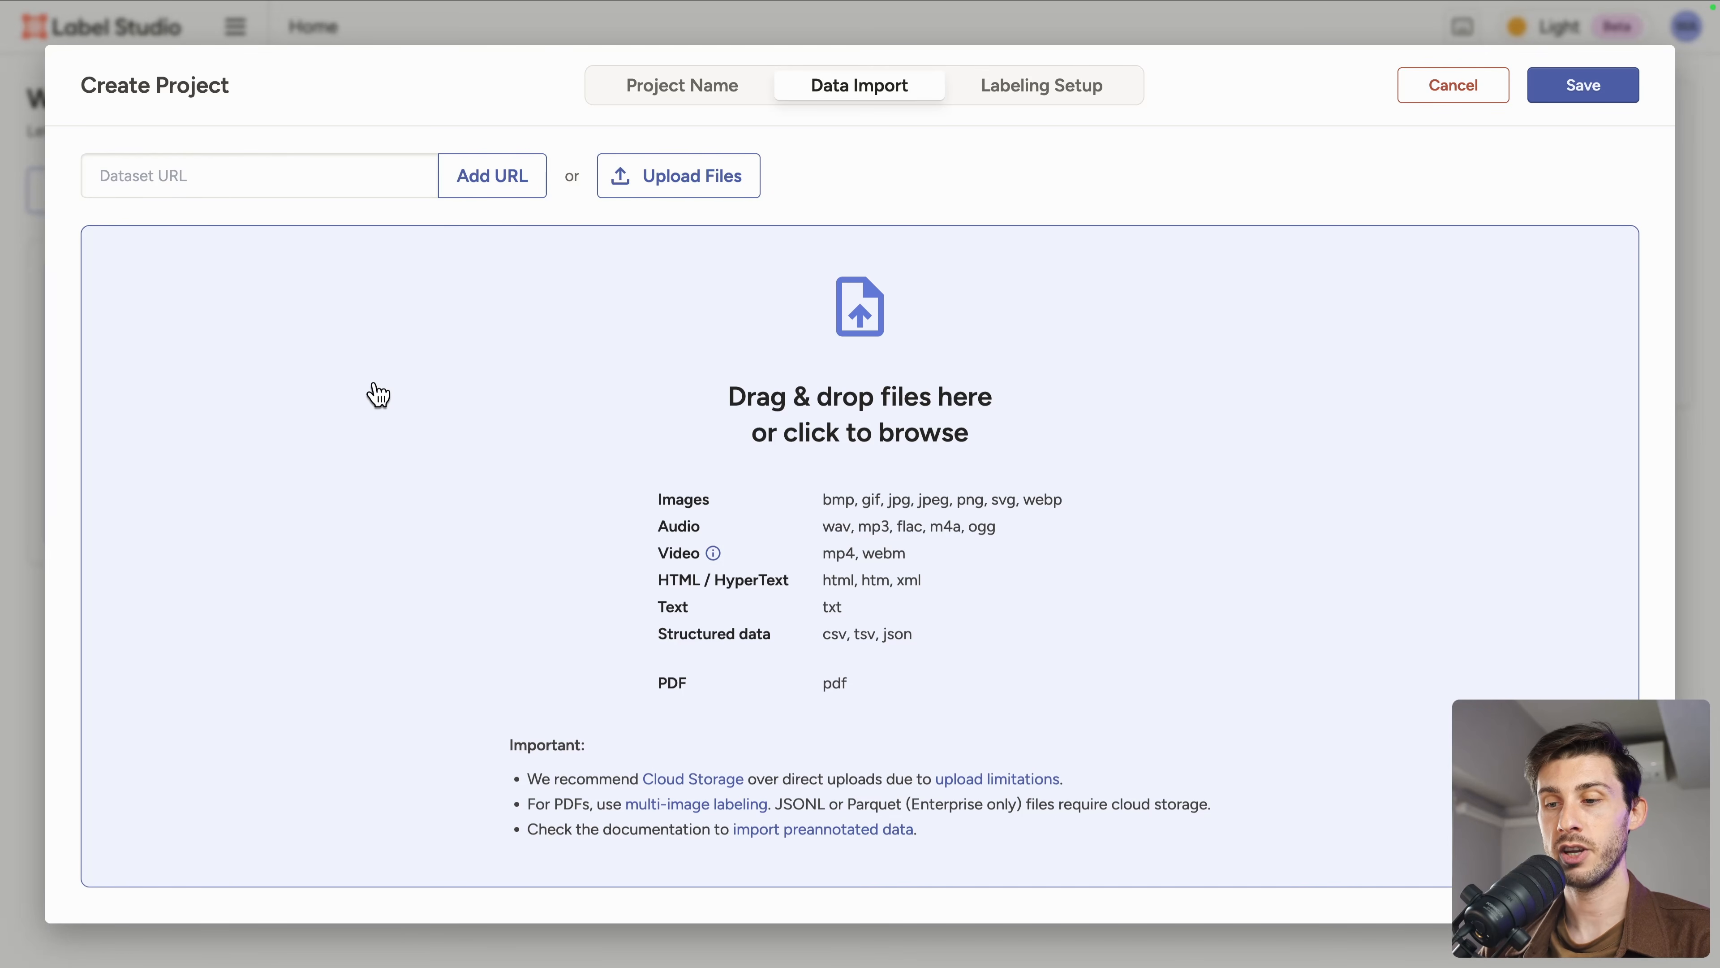
click(691, 183)
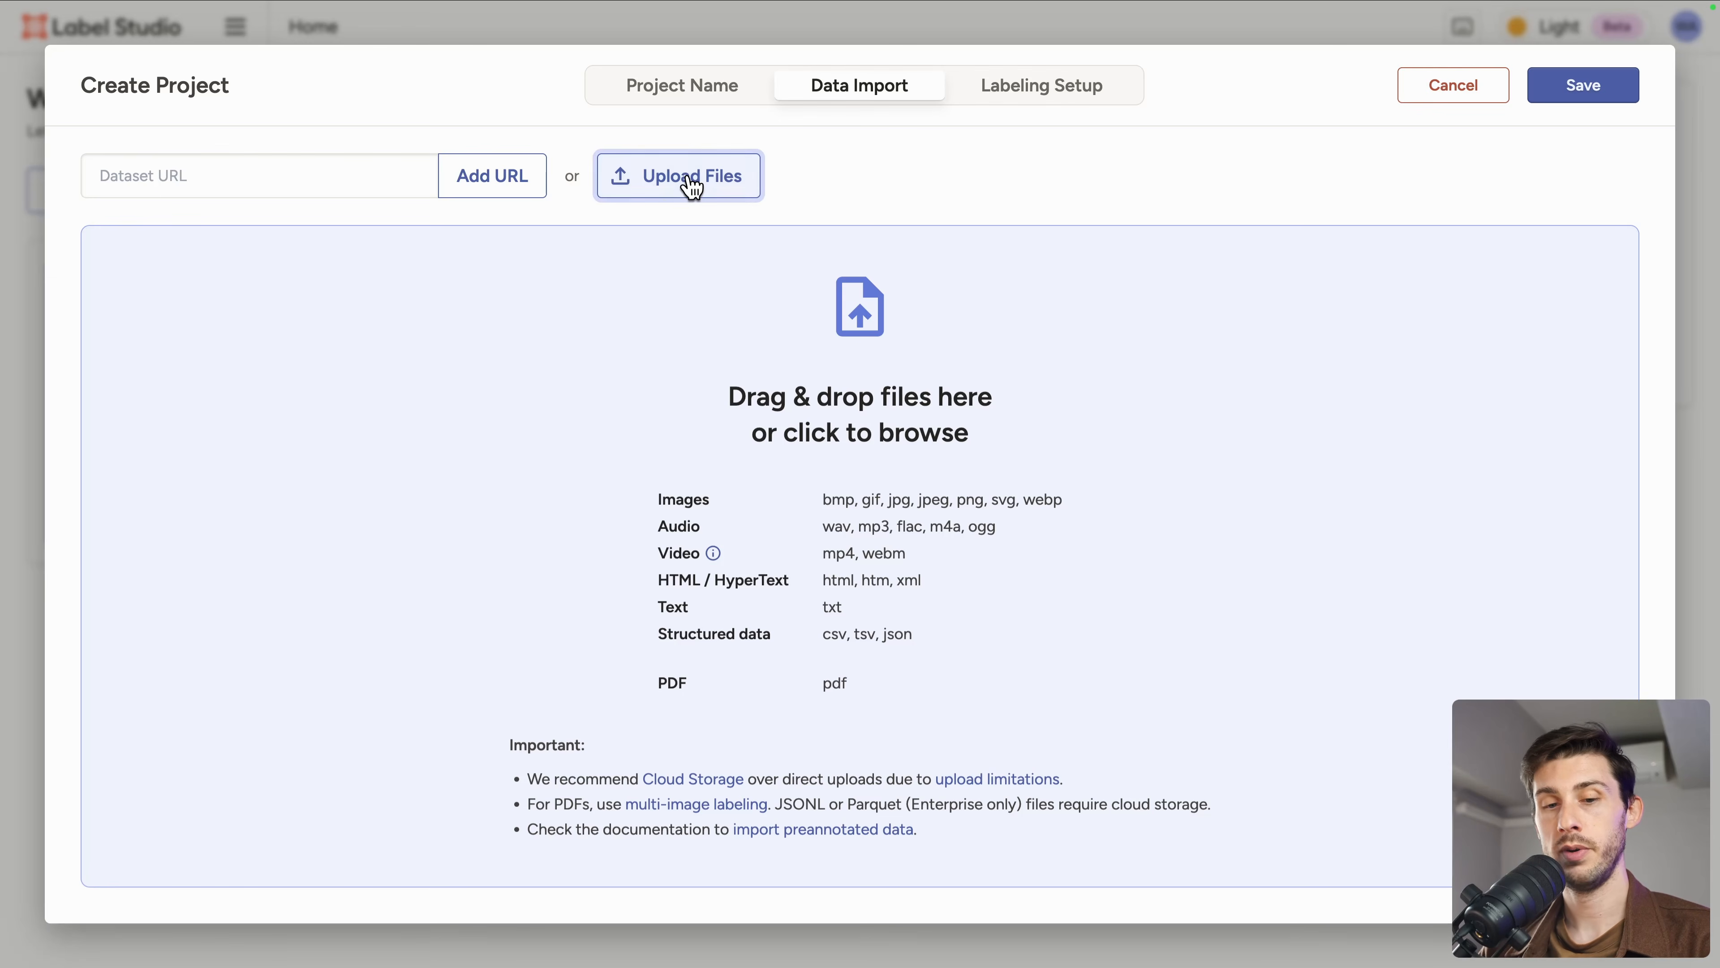
click(1076, 291)
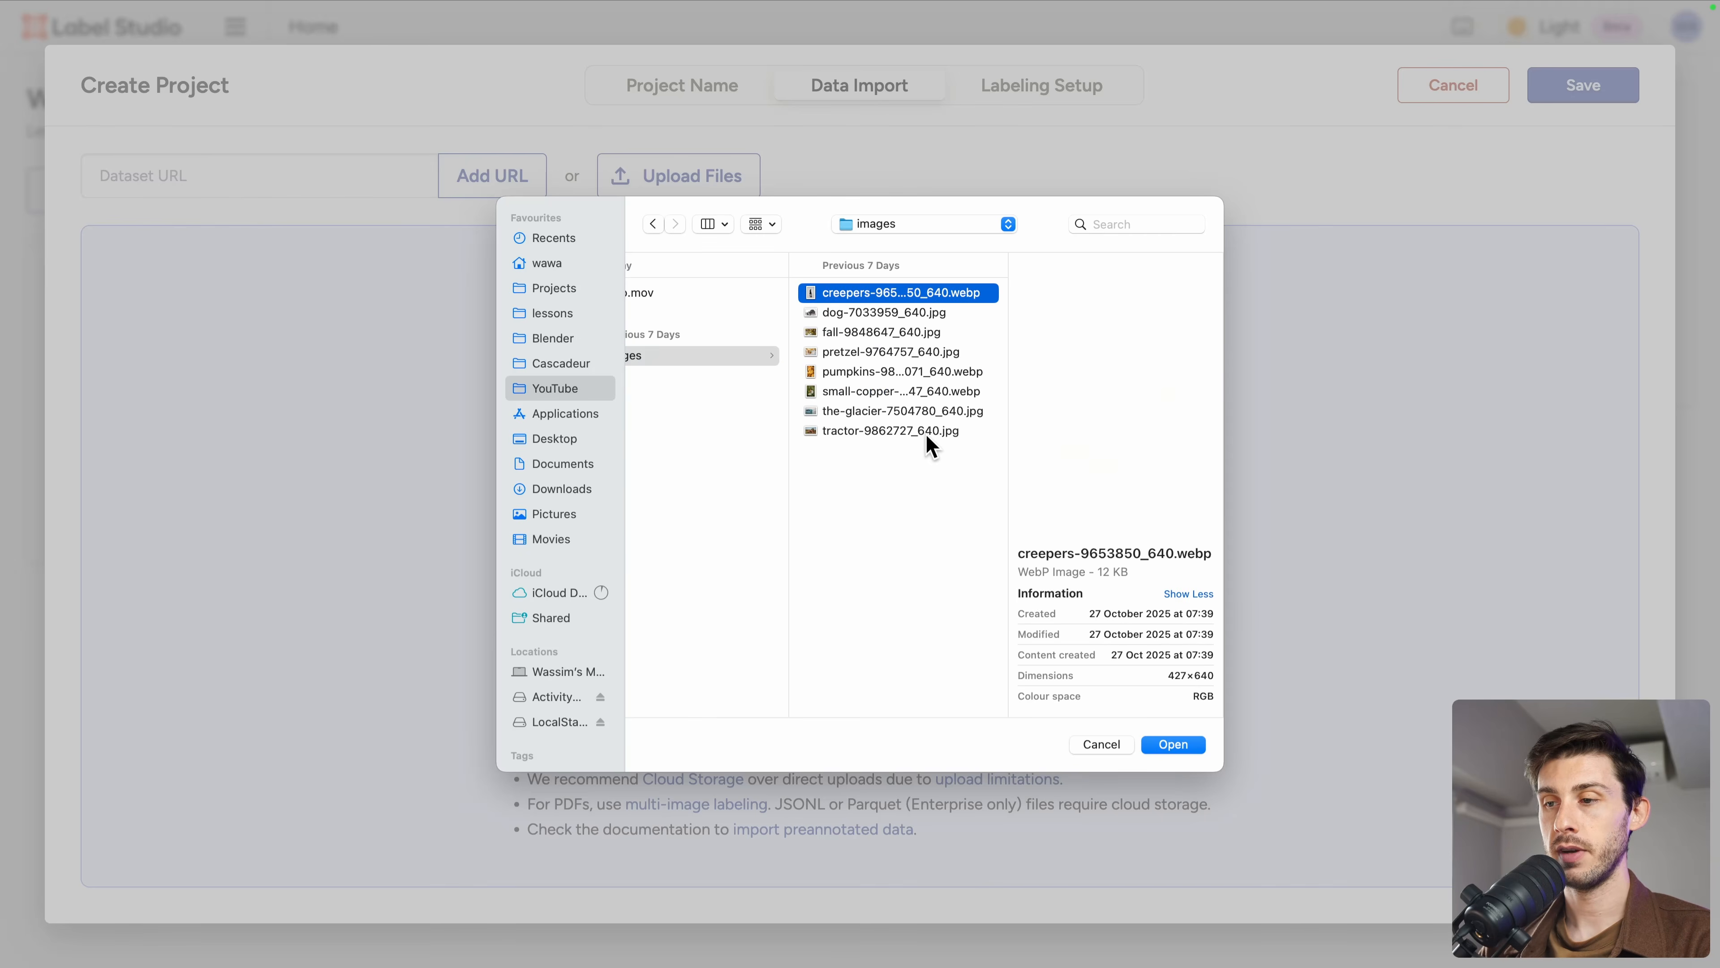
shift+click(873, 432)
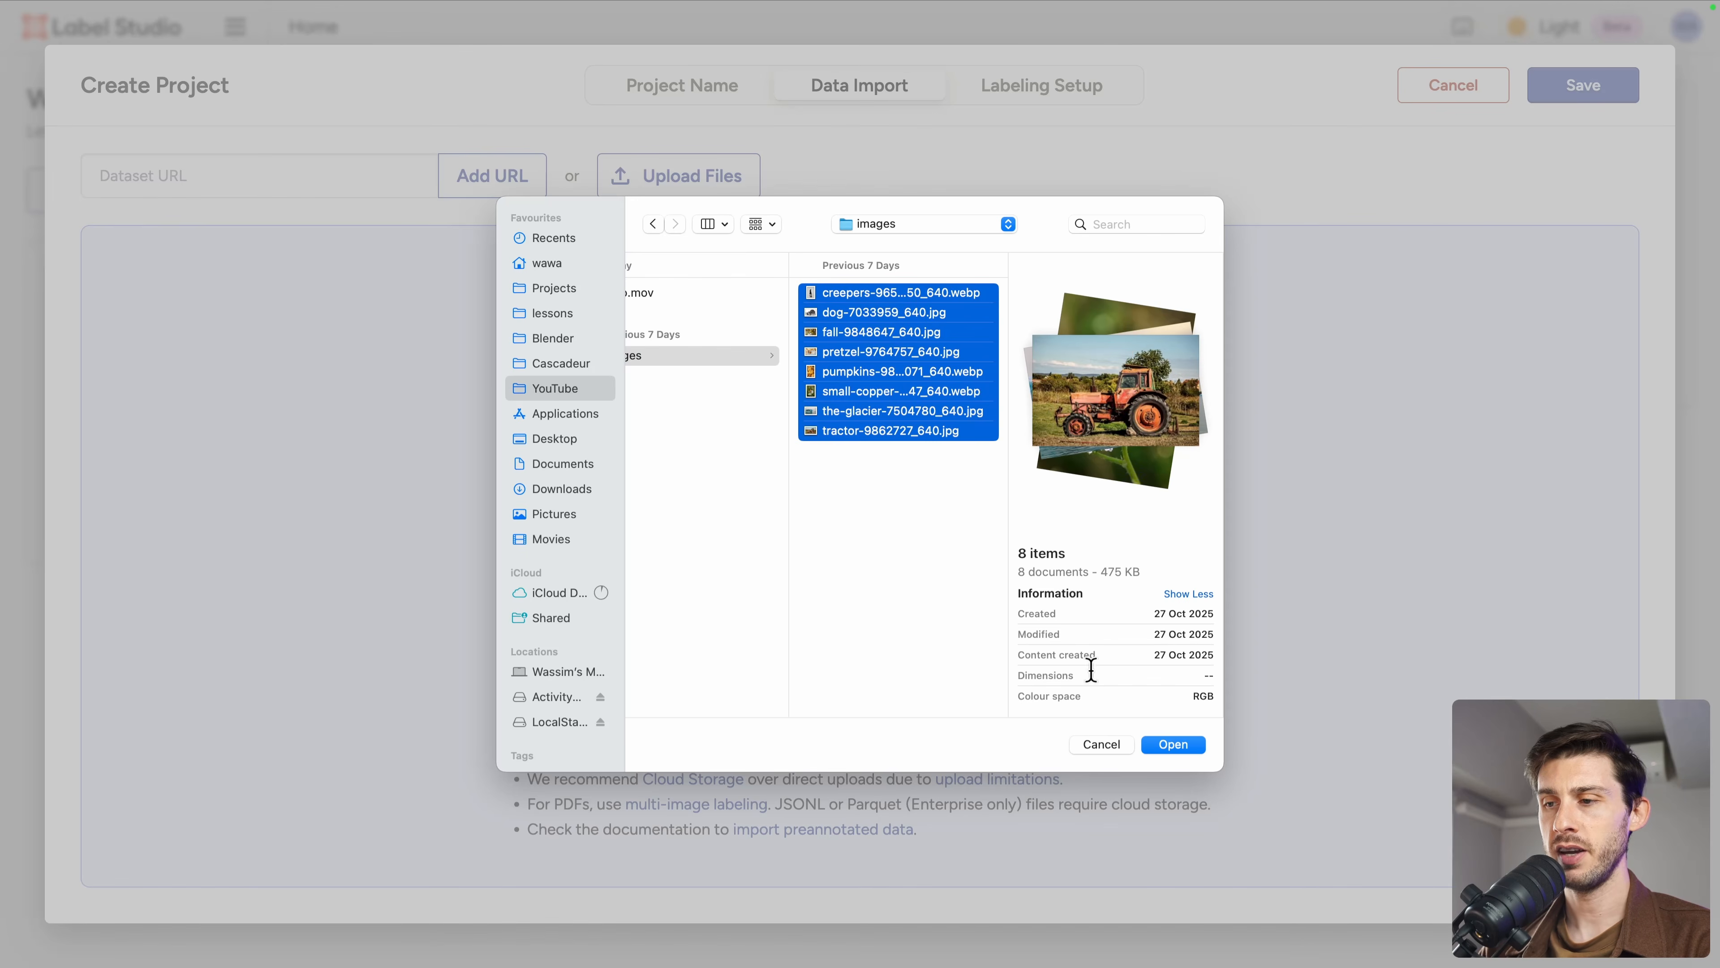
click(1173, 744)
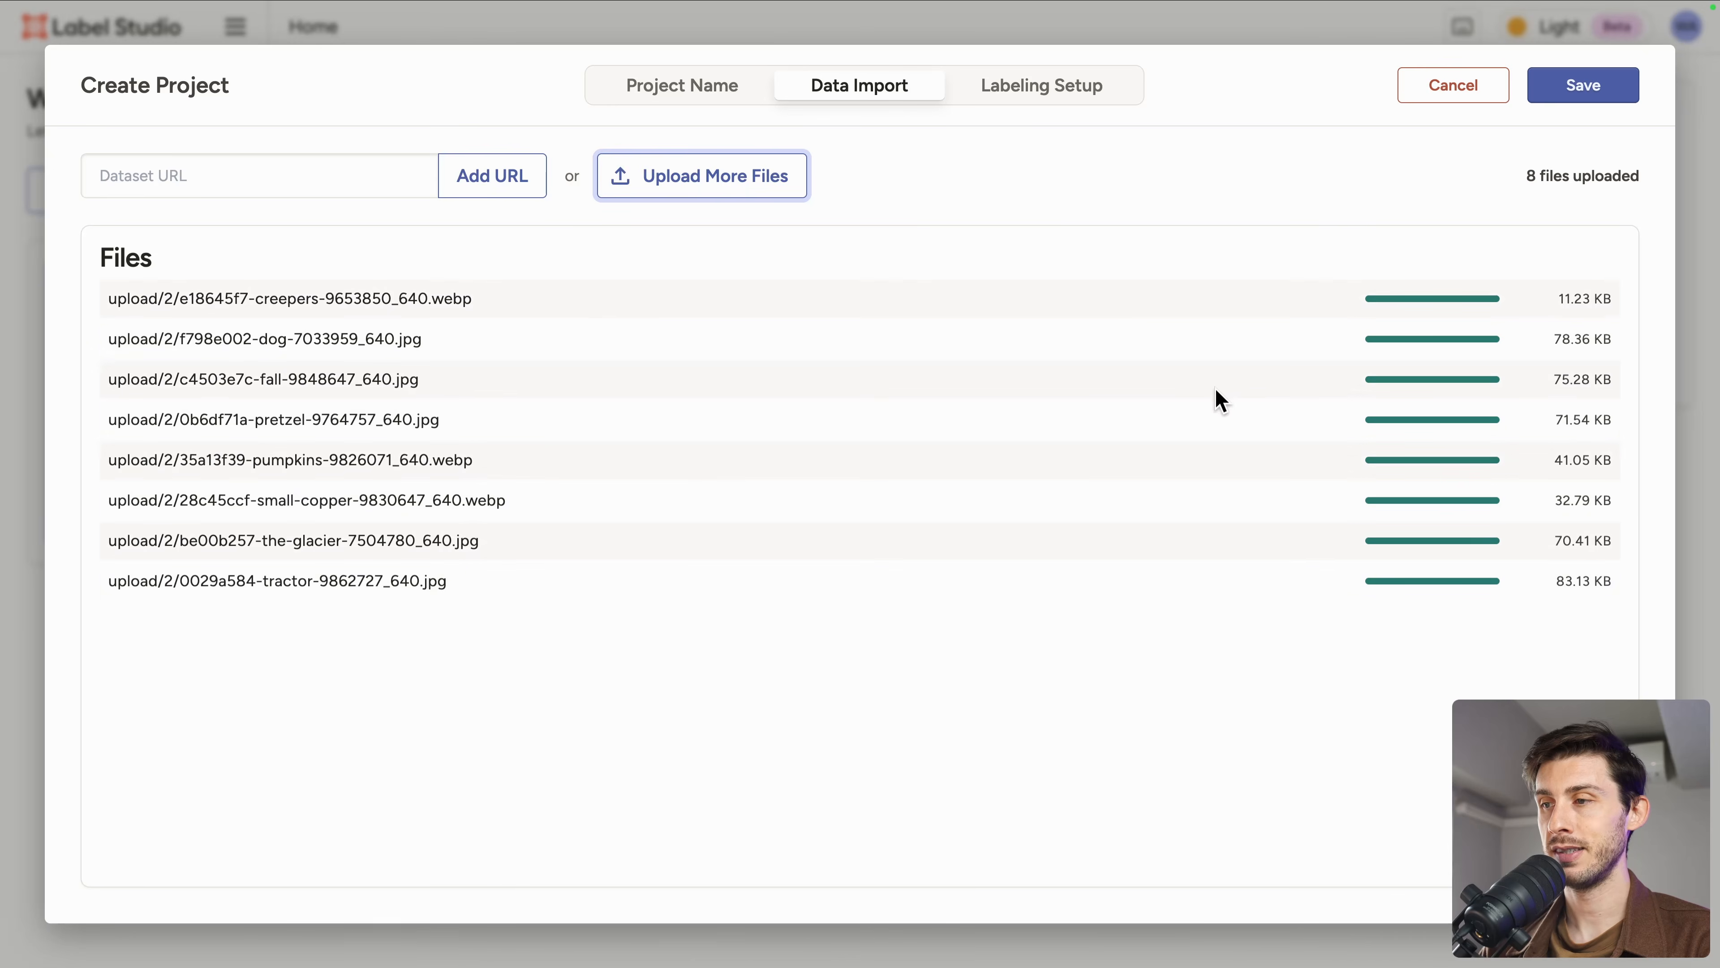
Step: Save the project and open the first task to label it
click(1604, 101)
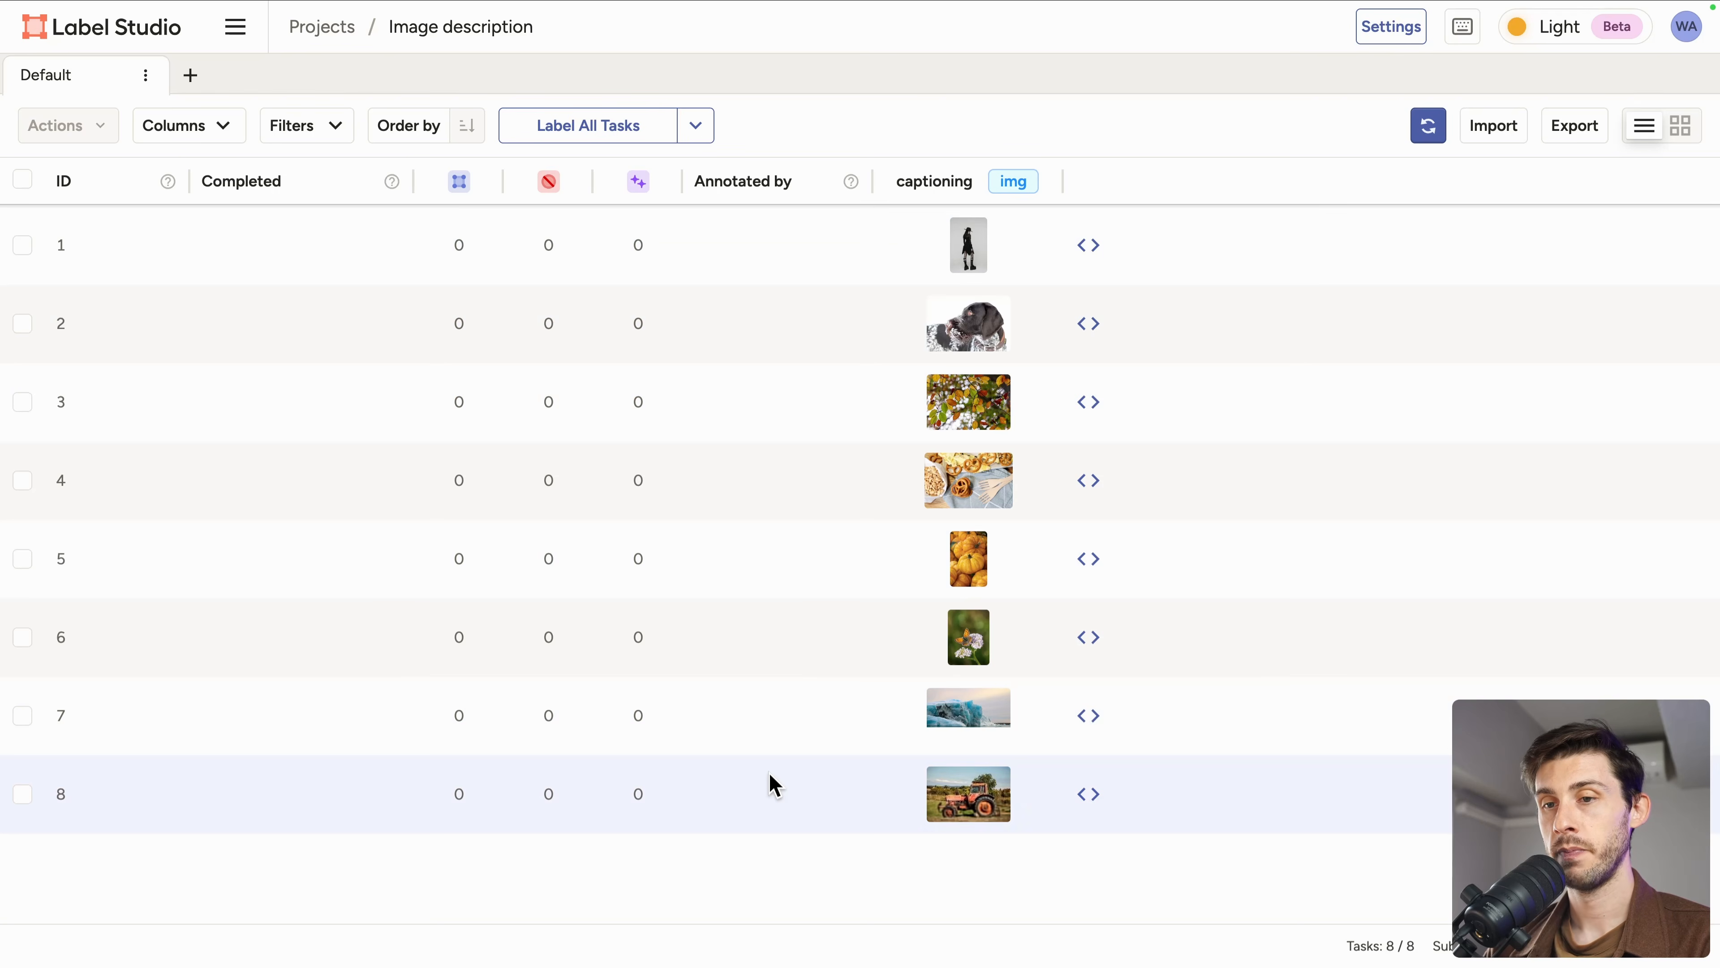
click(337, 244)
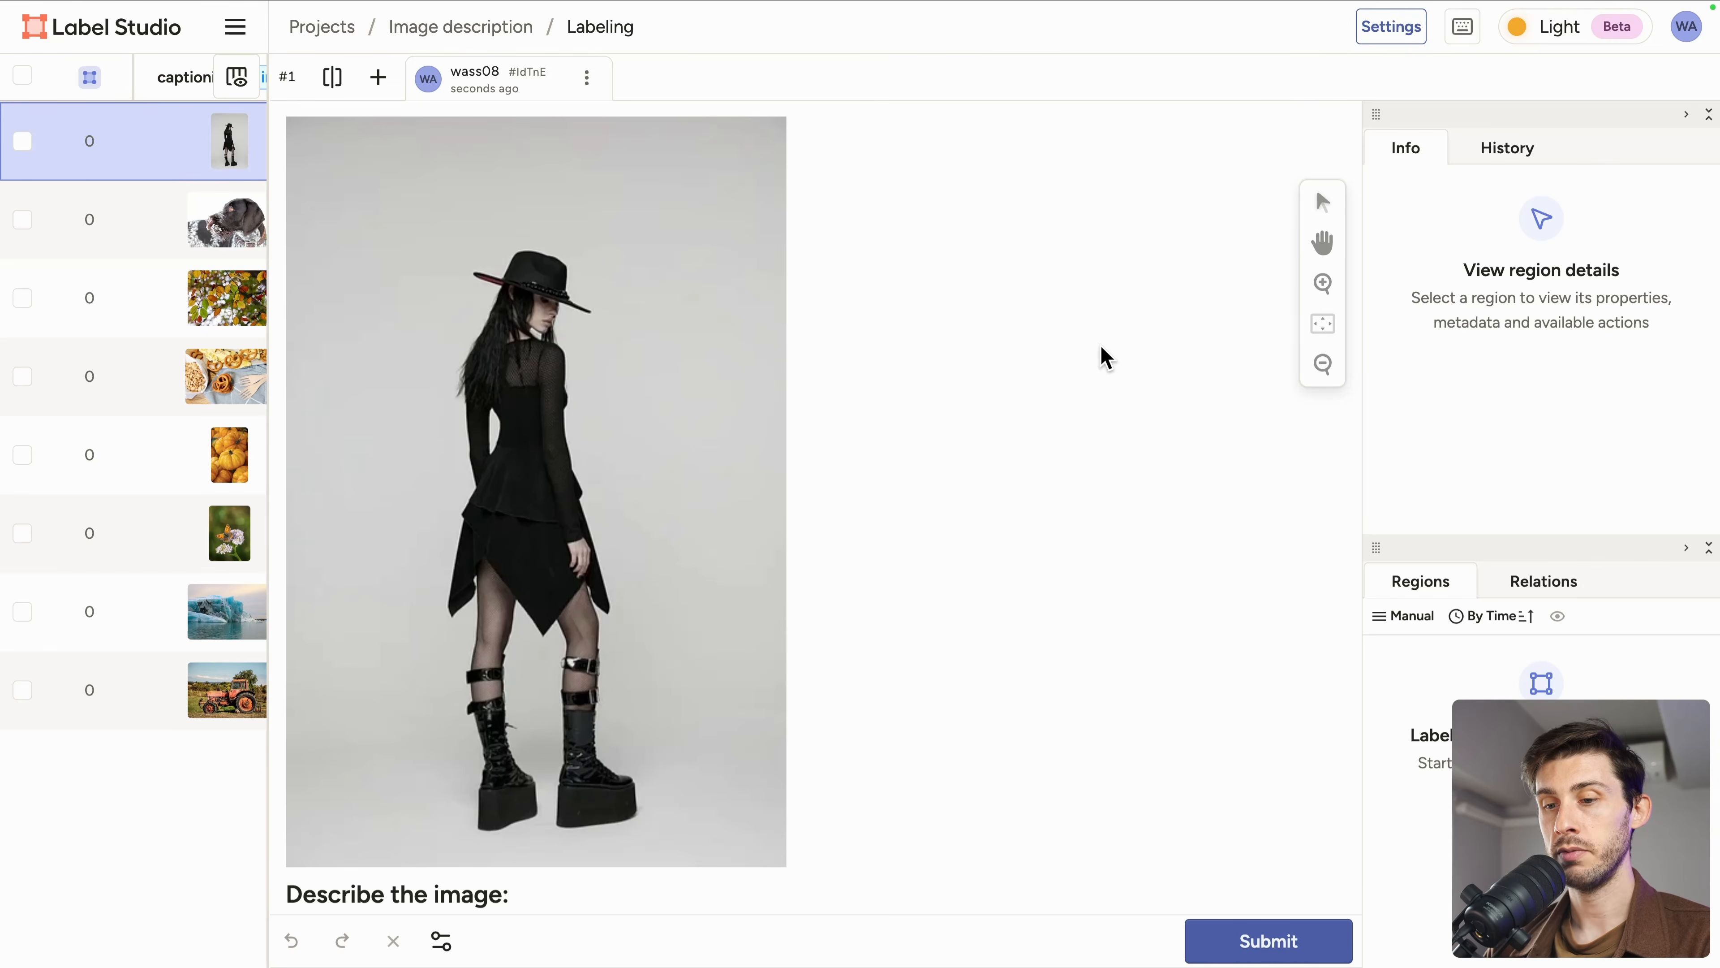
scroll(562, 820, down, 2)
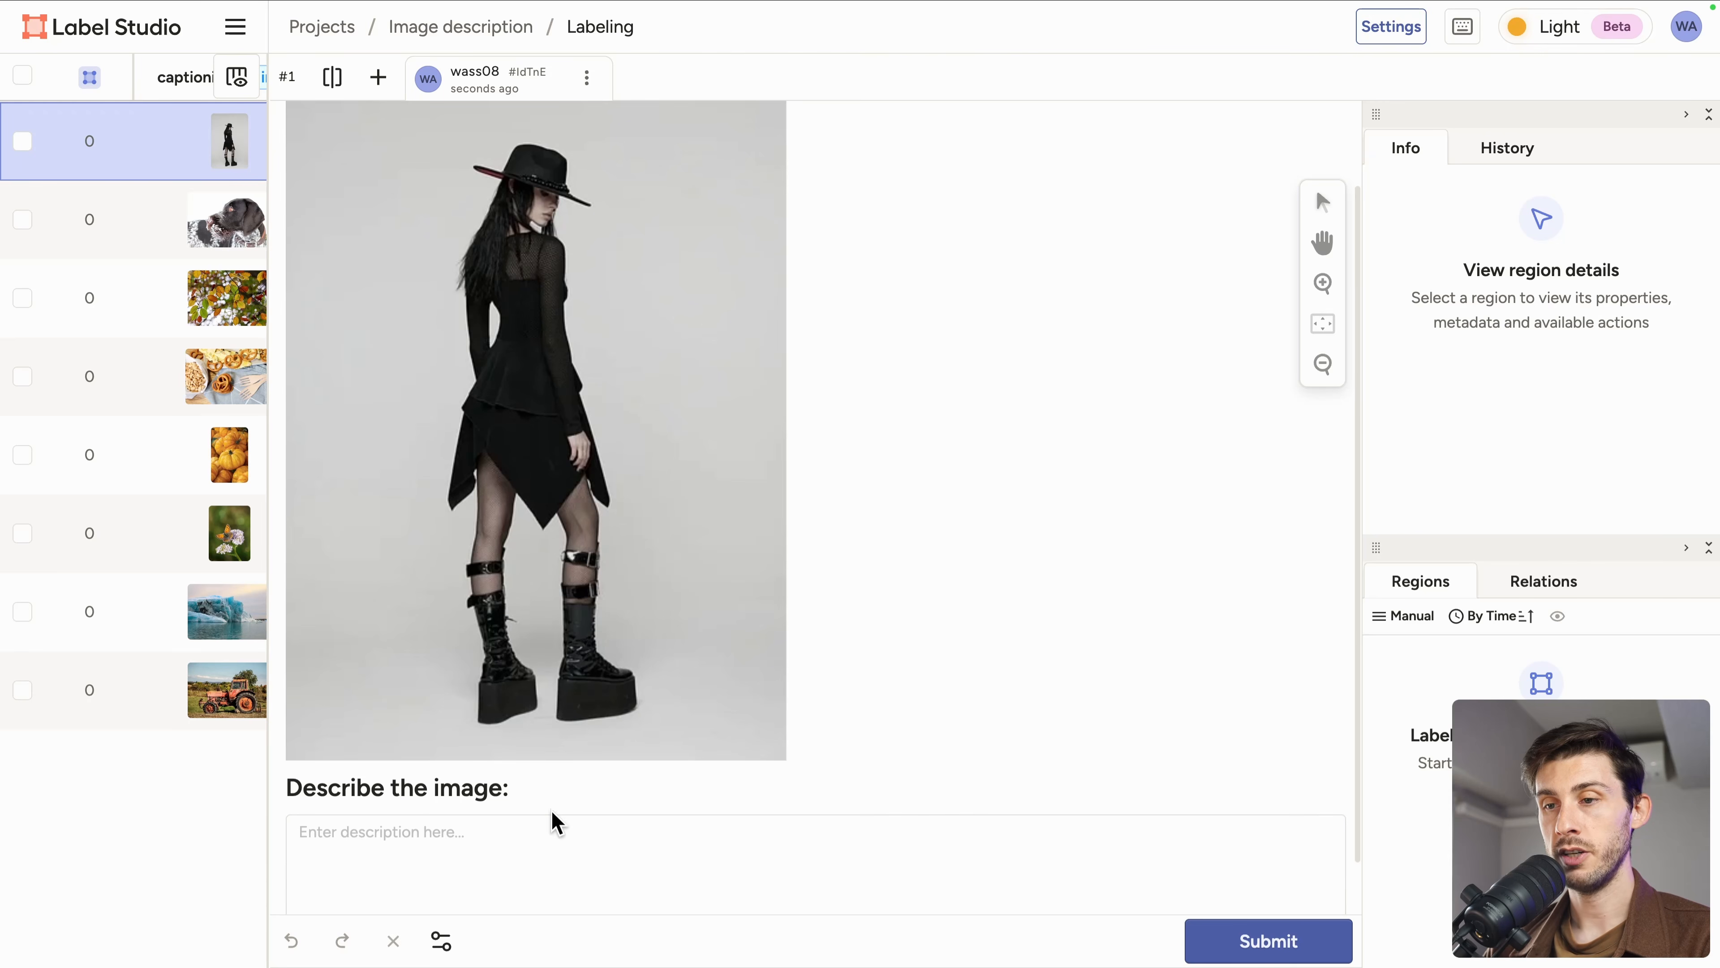
scroll(481, 600, down, 2)
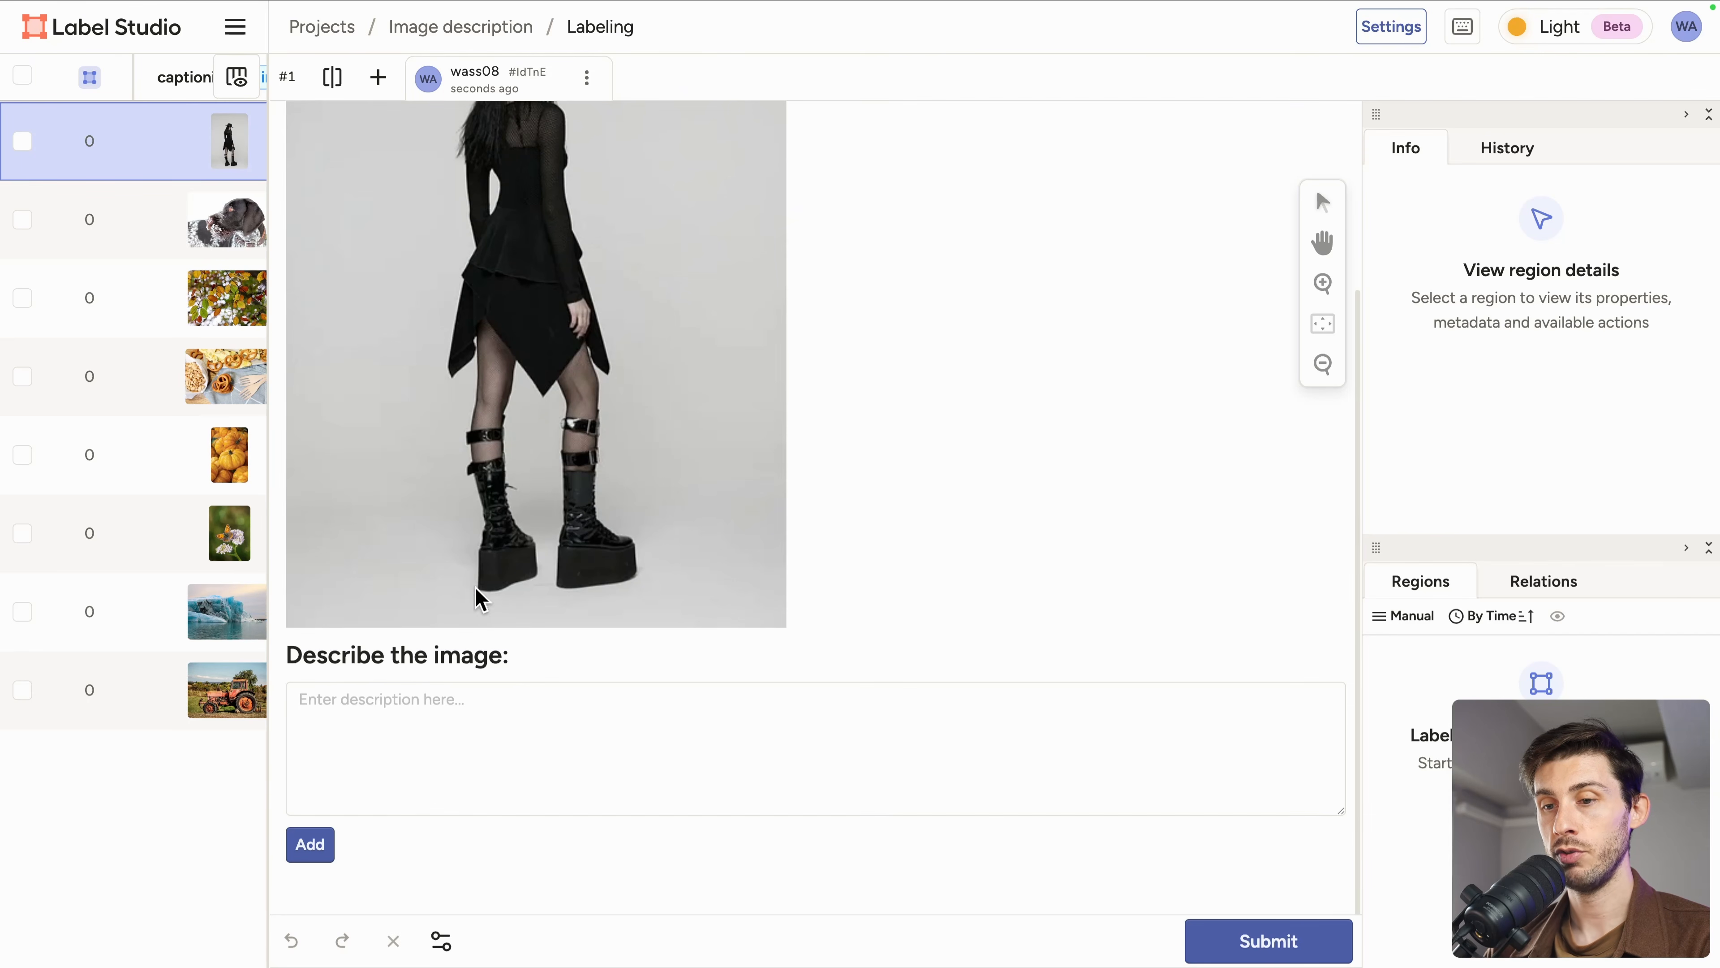
Step: Describe the first image as Modeling photo, with models wearing black clothes
click(386, 728)
text(M)
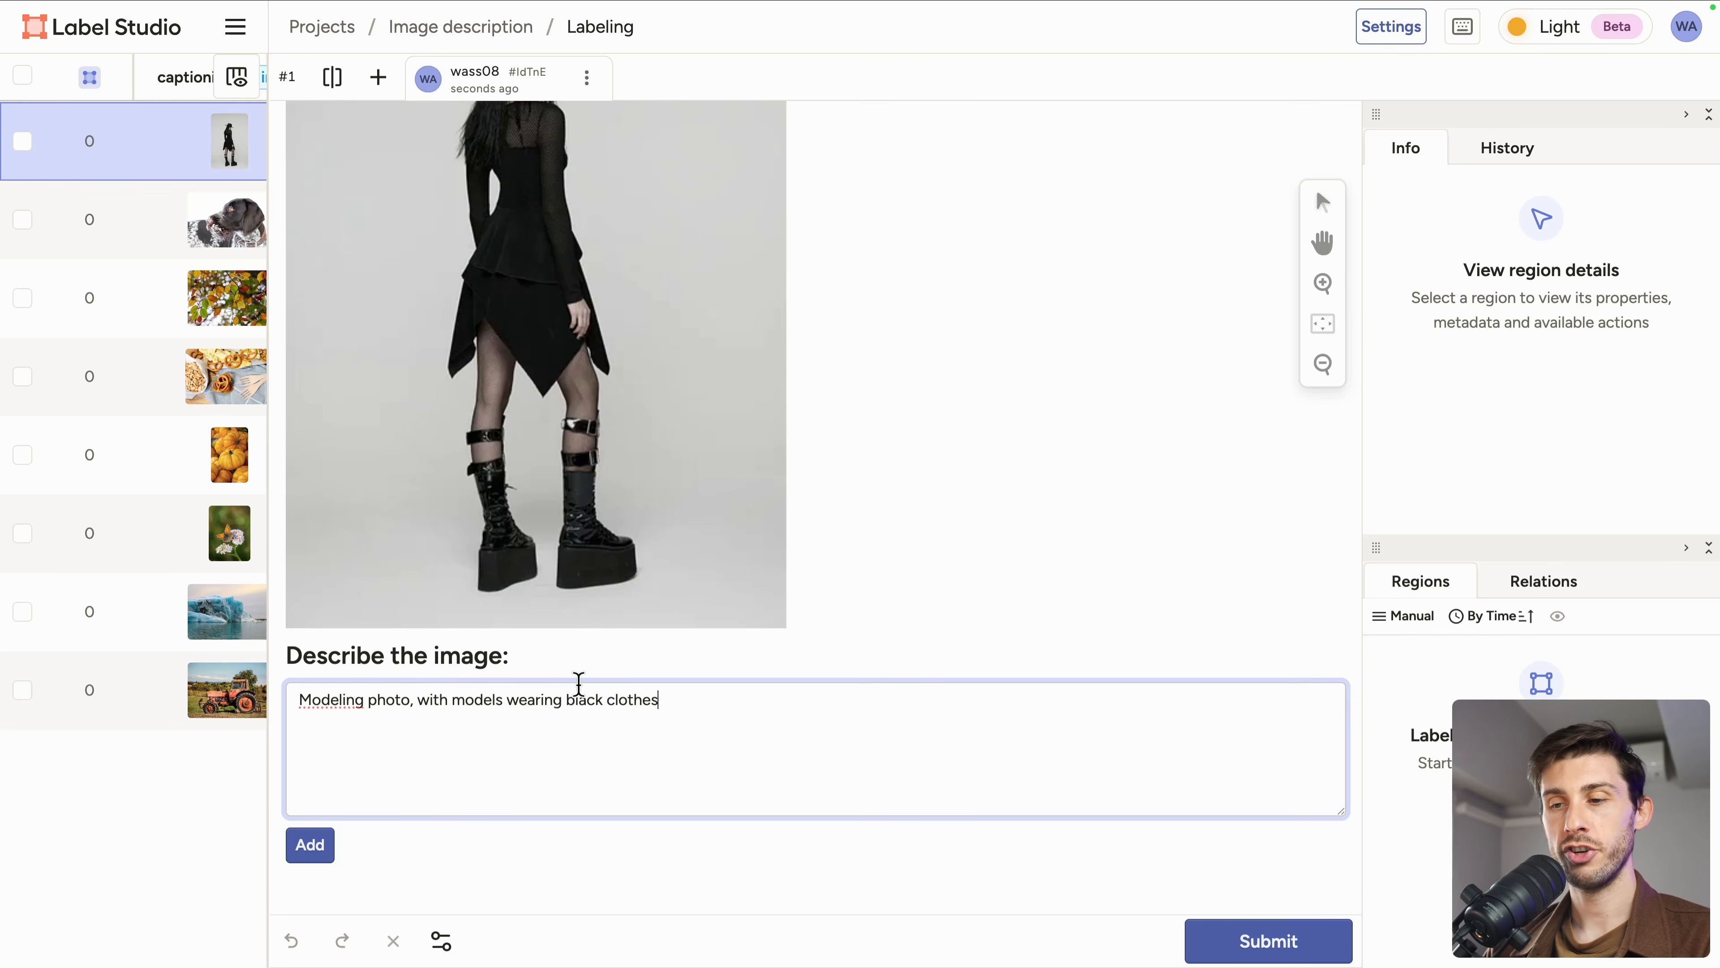
scroll(841, 399, up, 4)
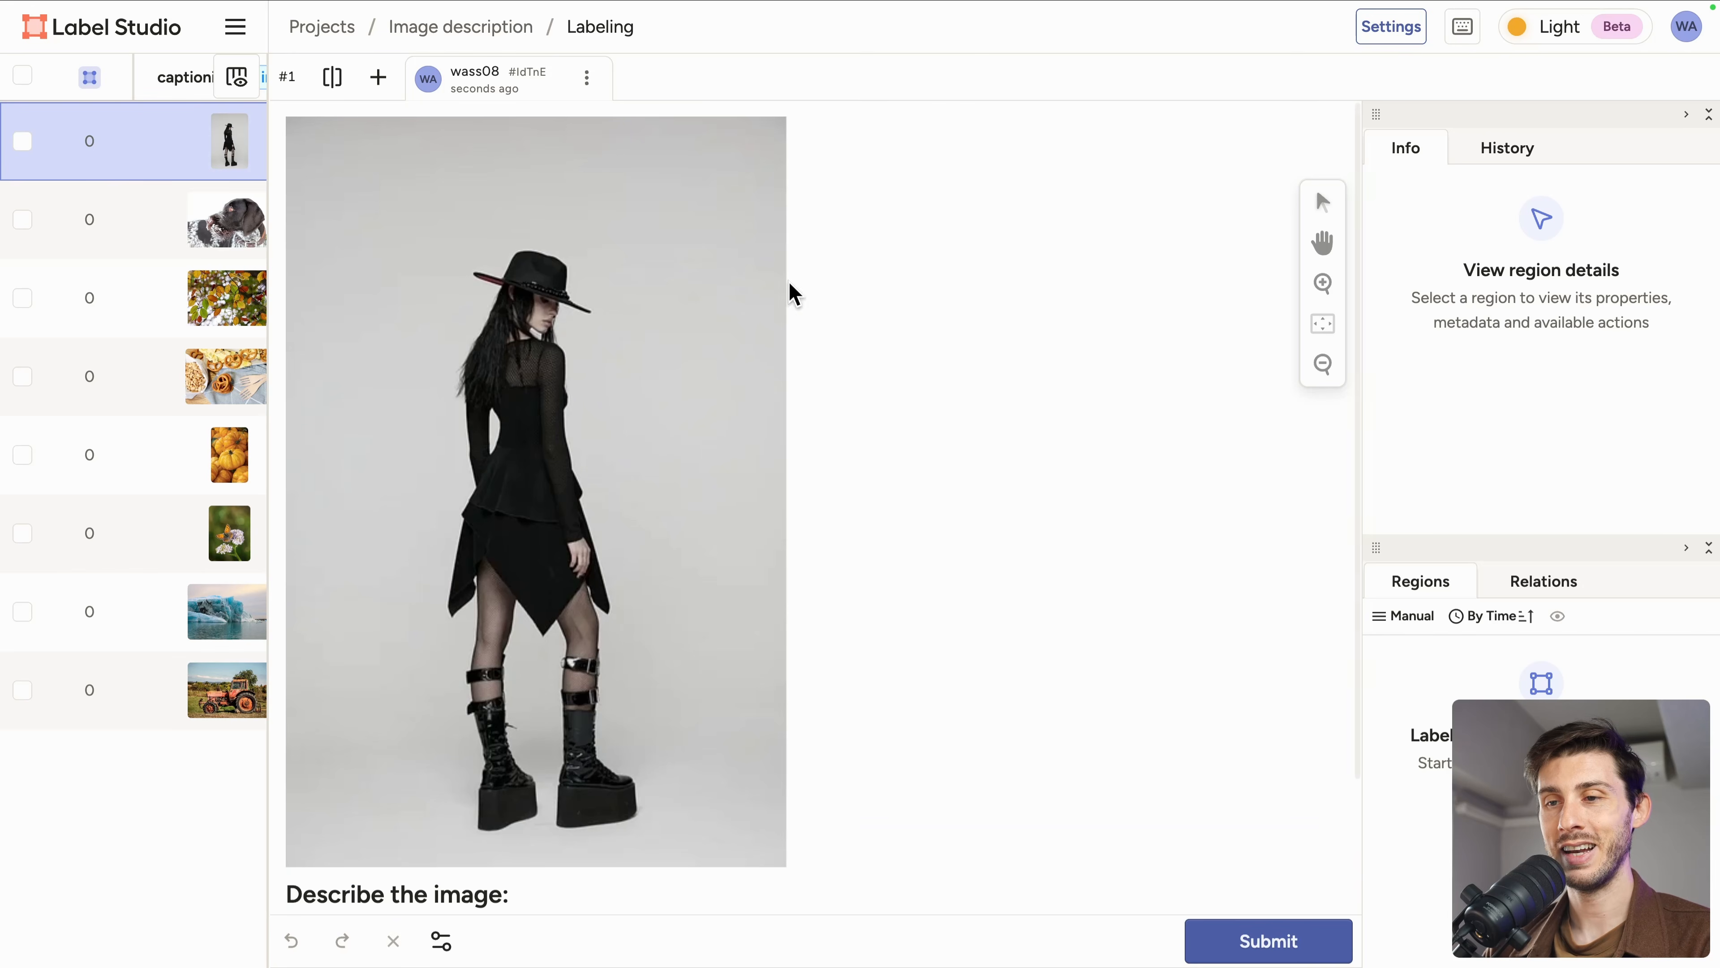
scroll(683, 620, down, 3)
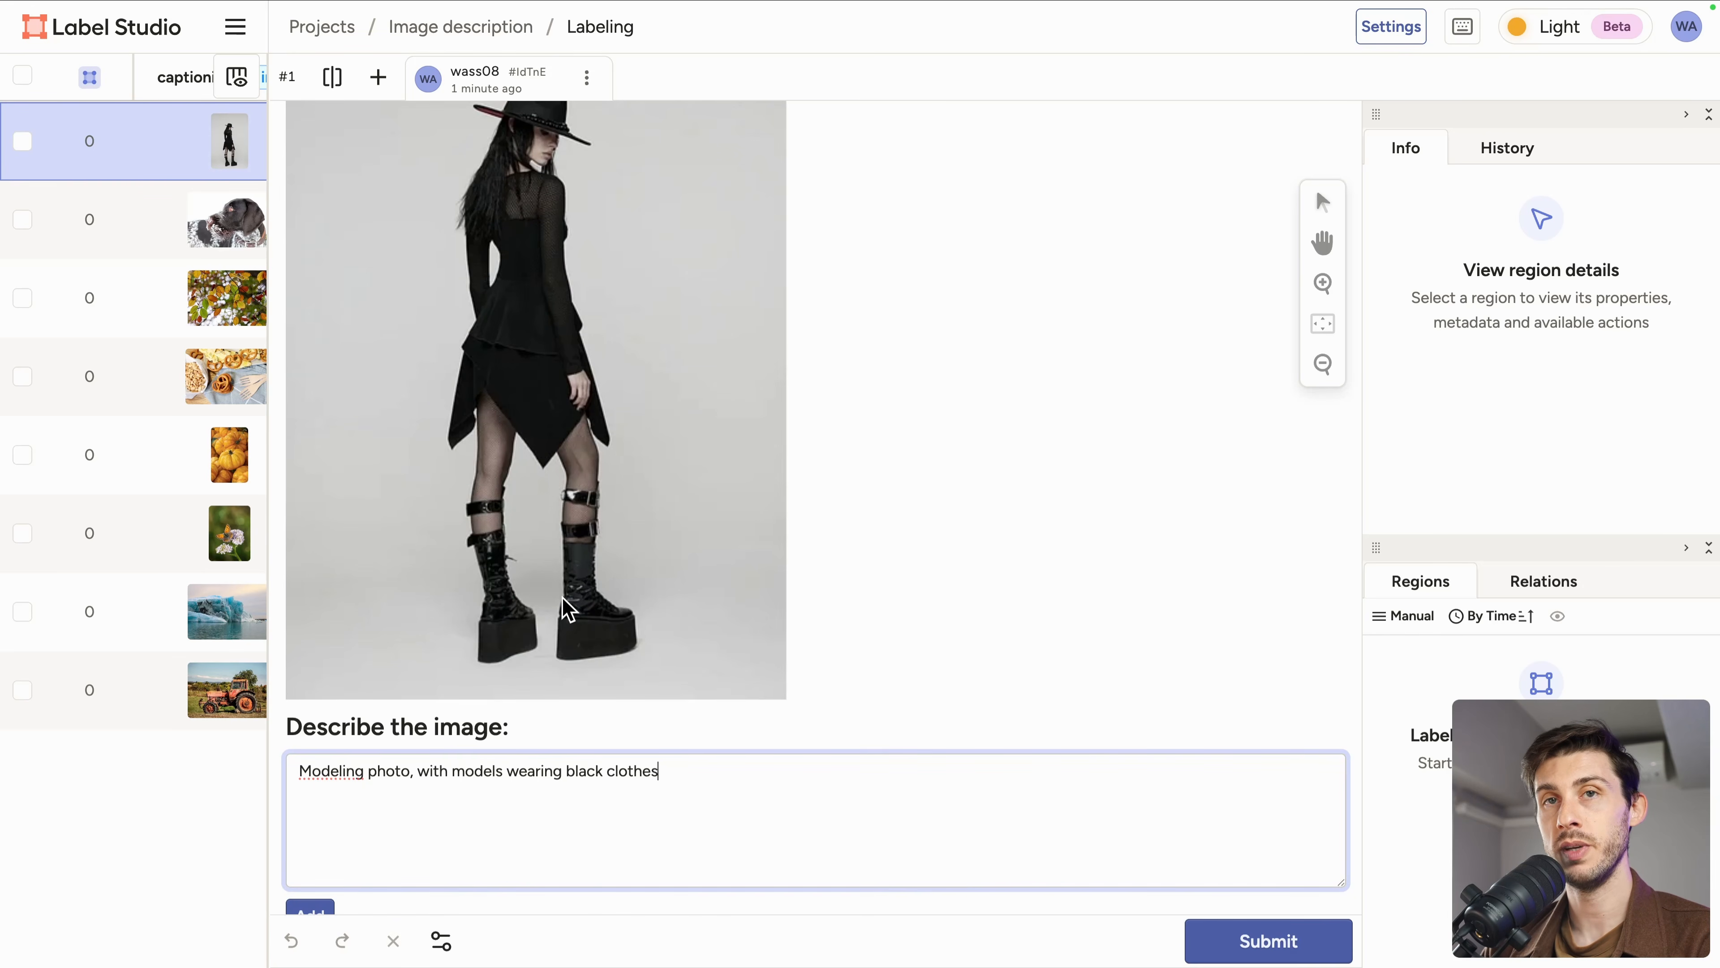
Step: Add the first image's description and submit its annotation
scroll(568, 609, down, 1)
click(310, 848)
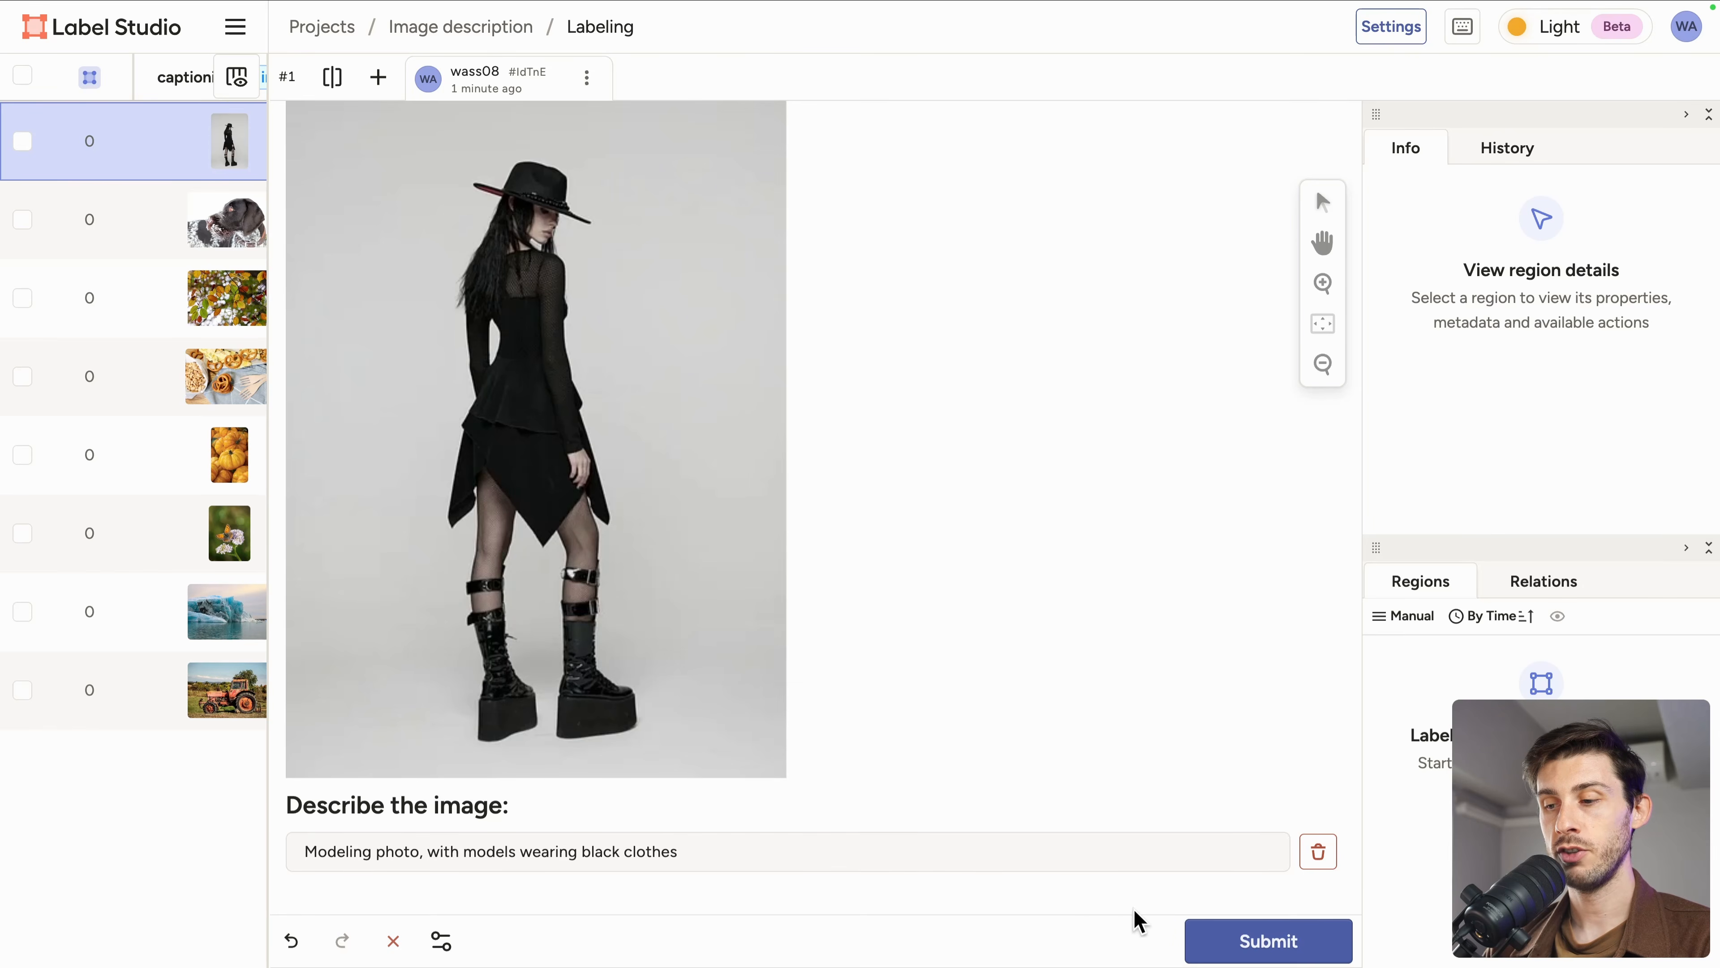
click(1216, 942)
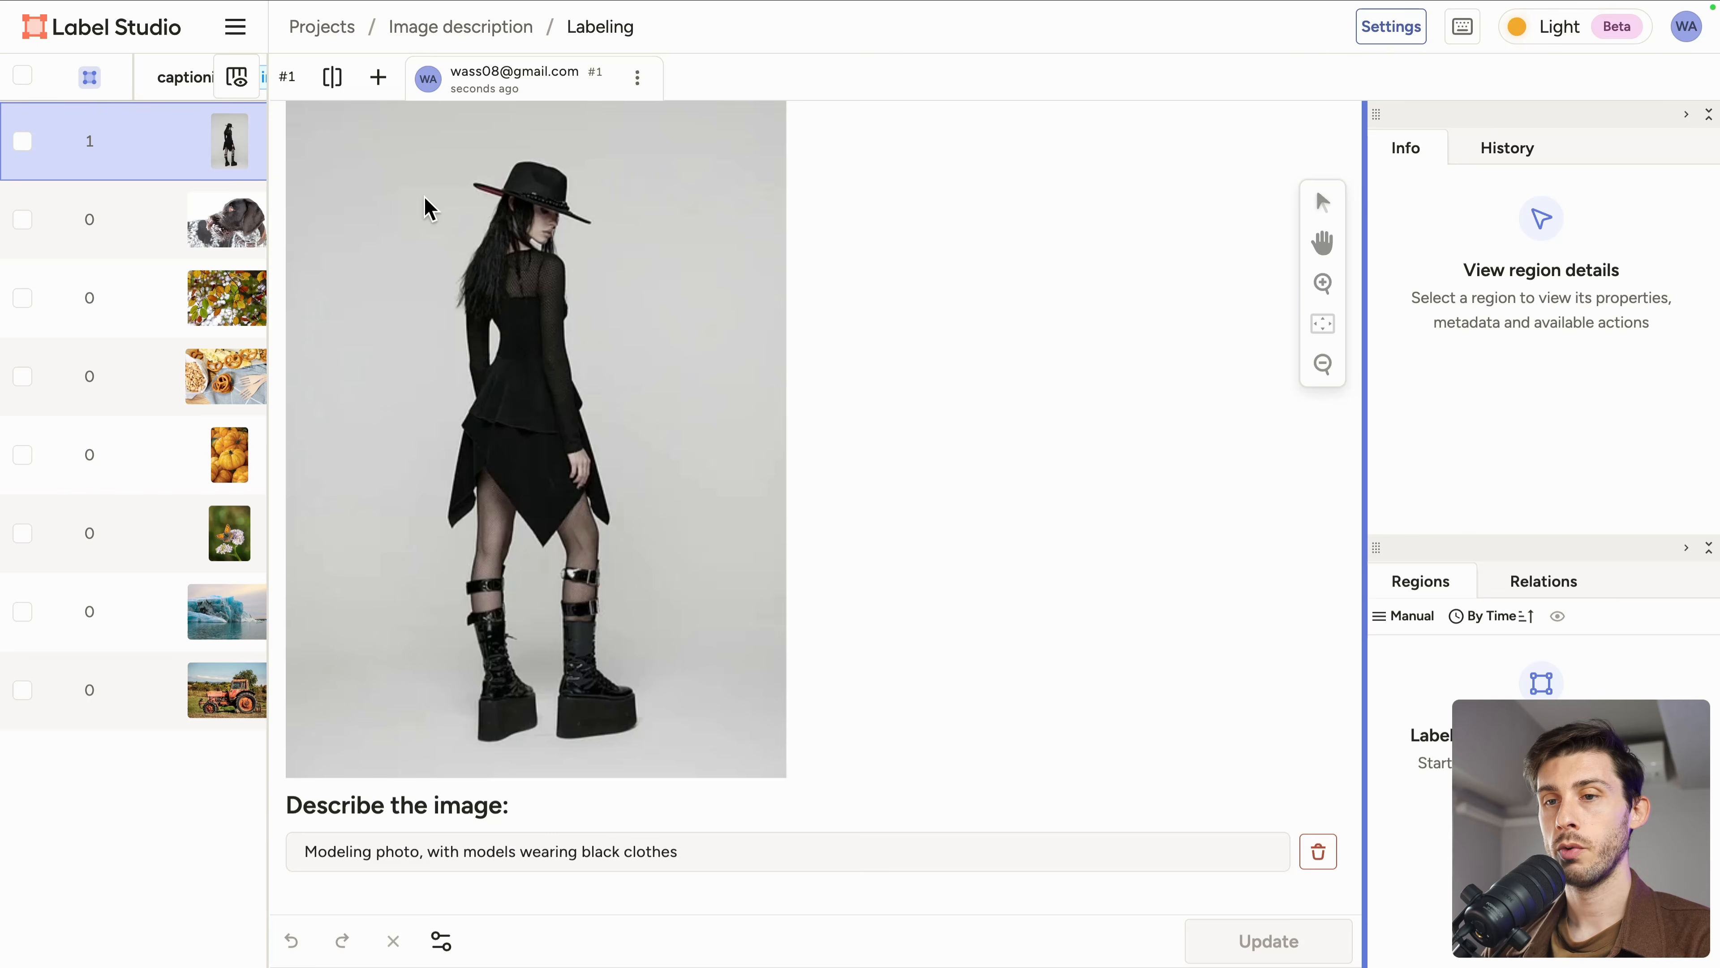
Step: Open the second task, describe it as Brown dog in the snow, with snow on its muzzle, add and submit
click(119, 239)
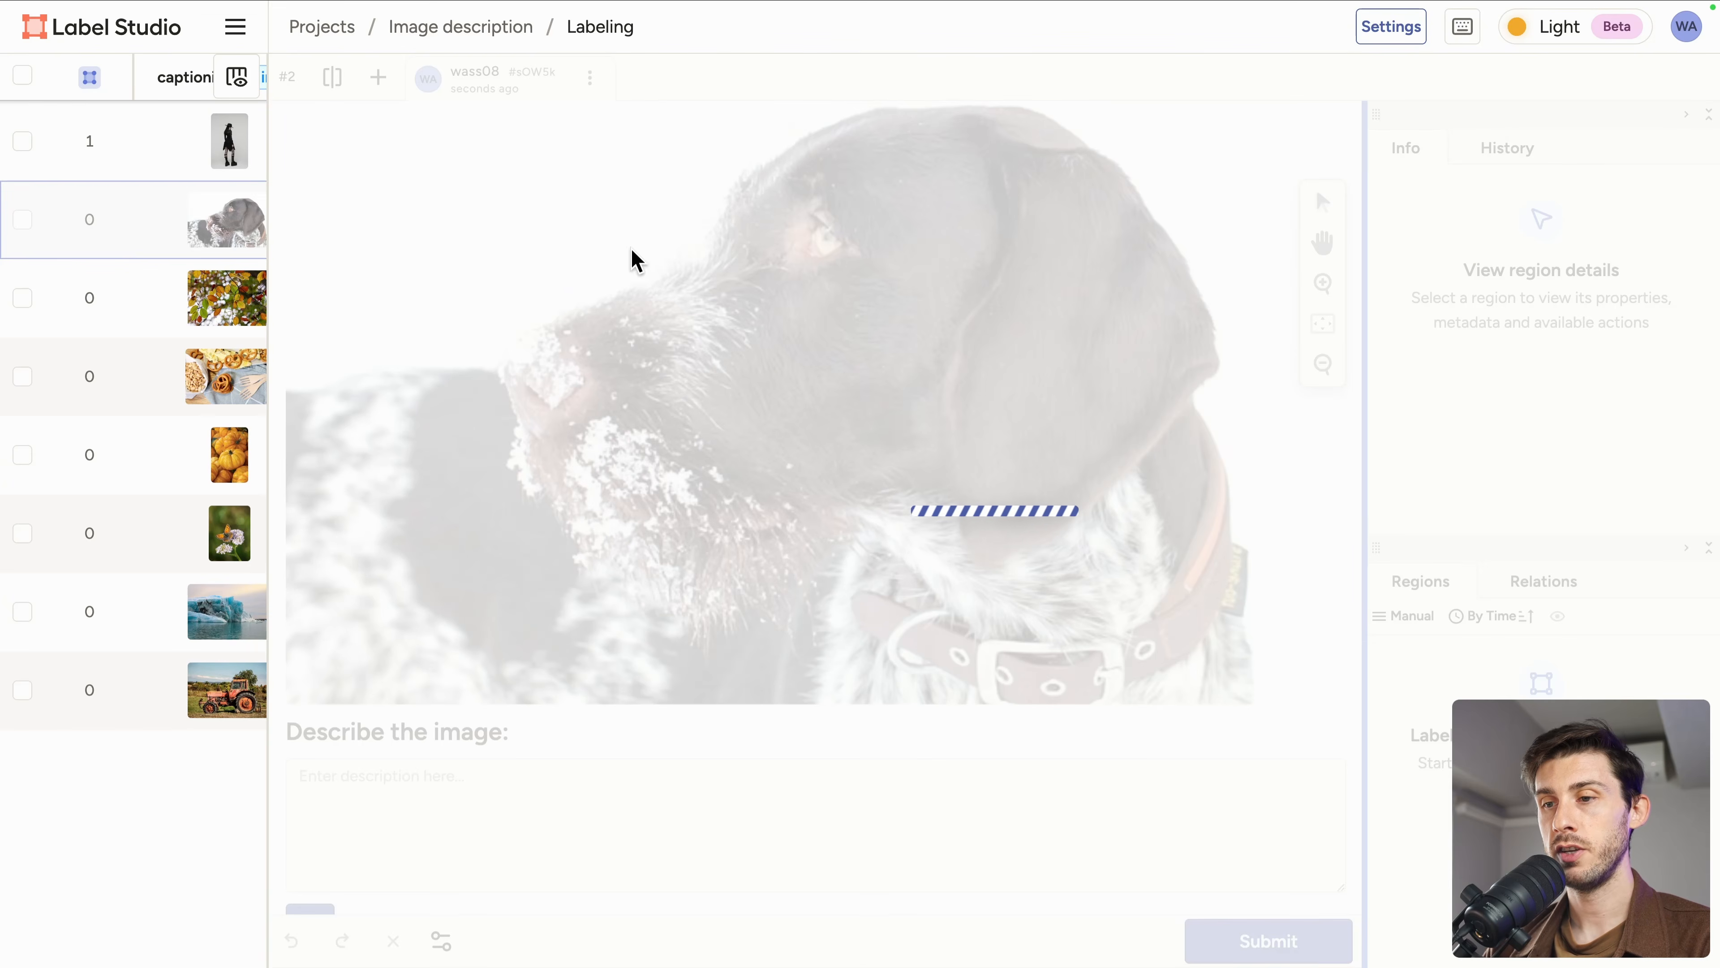
scroll(473, 719, down, 2)
click(434, 786)
text(Br)
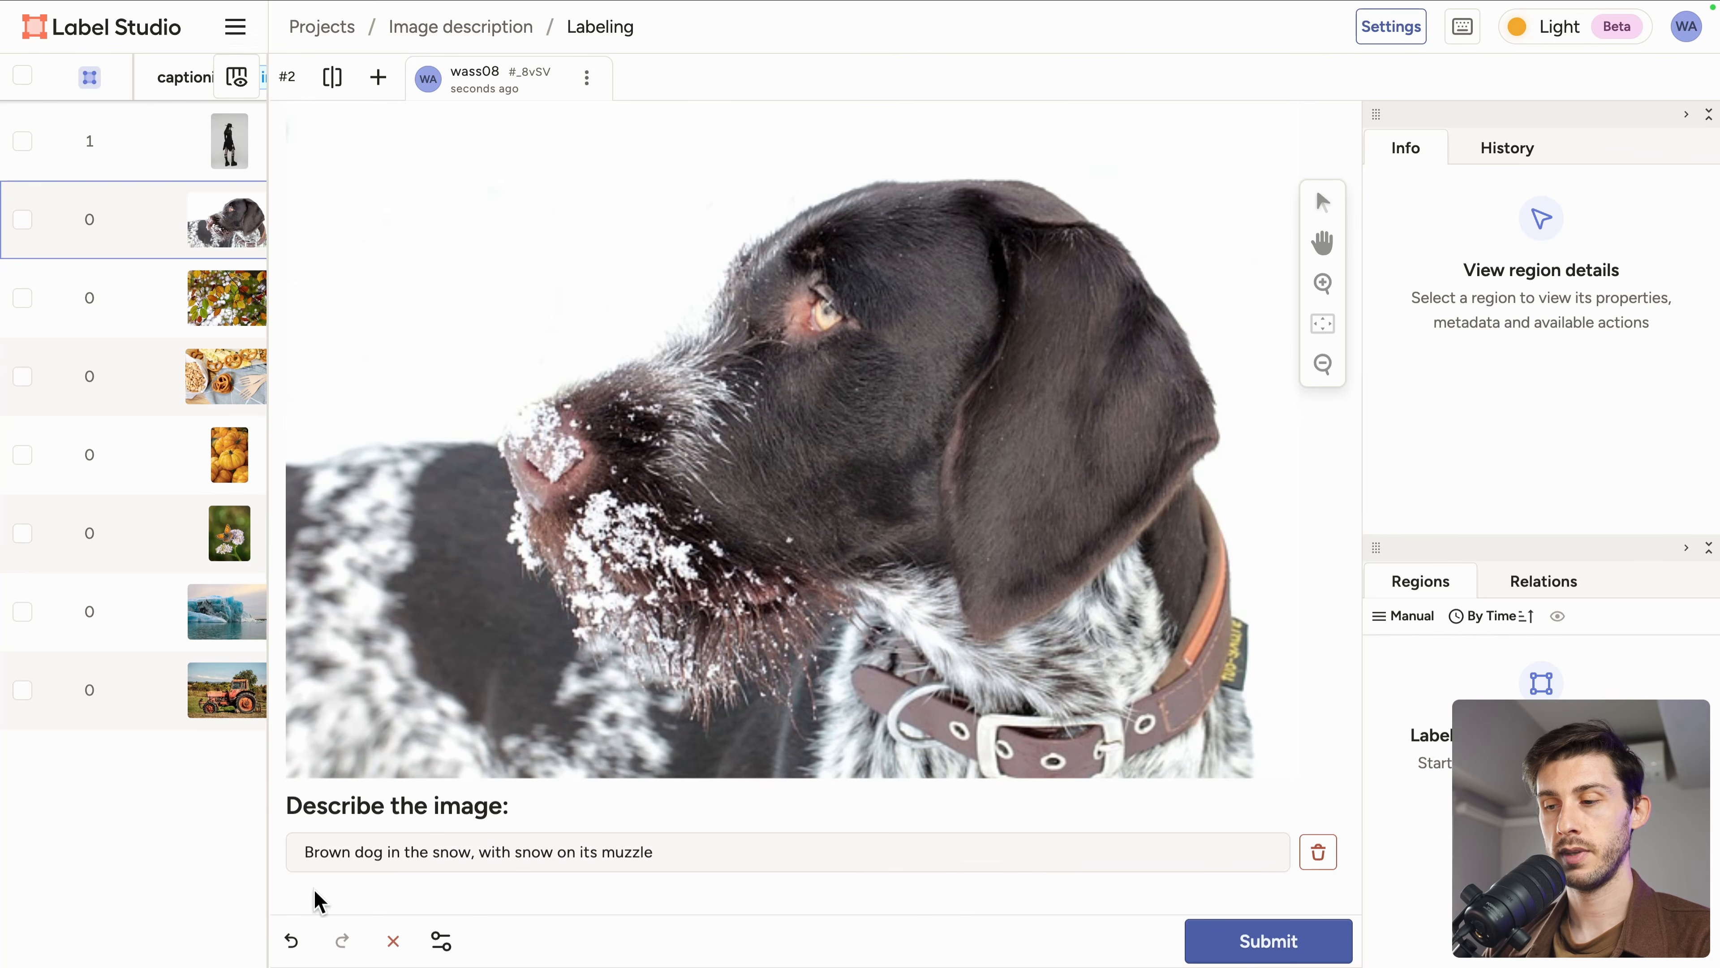
click(310, 876)
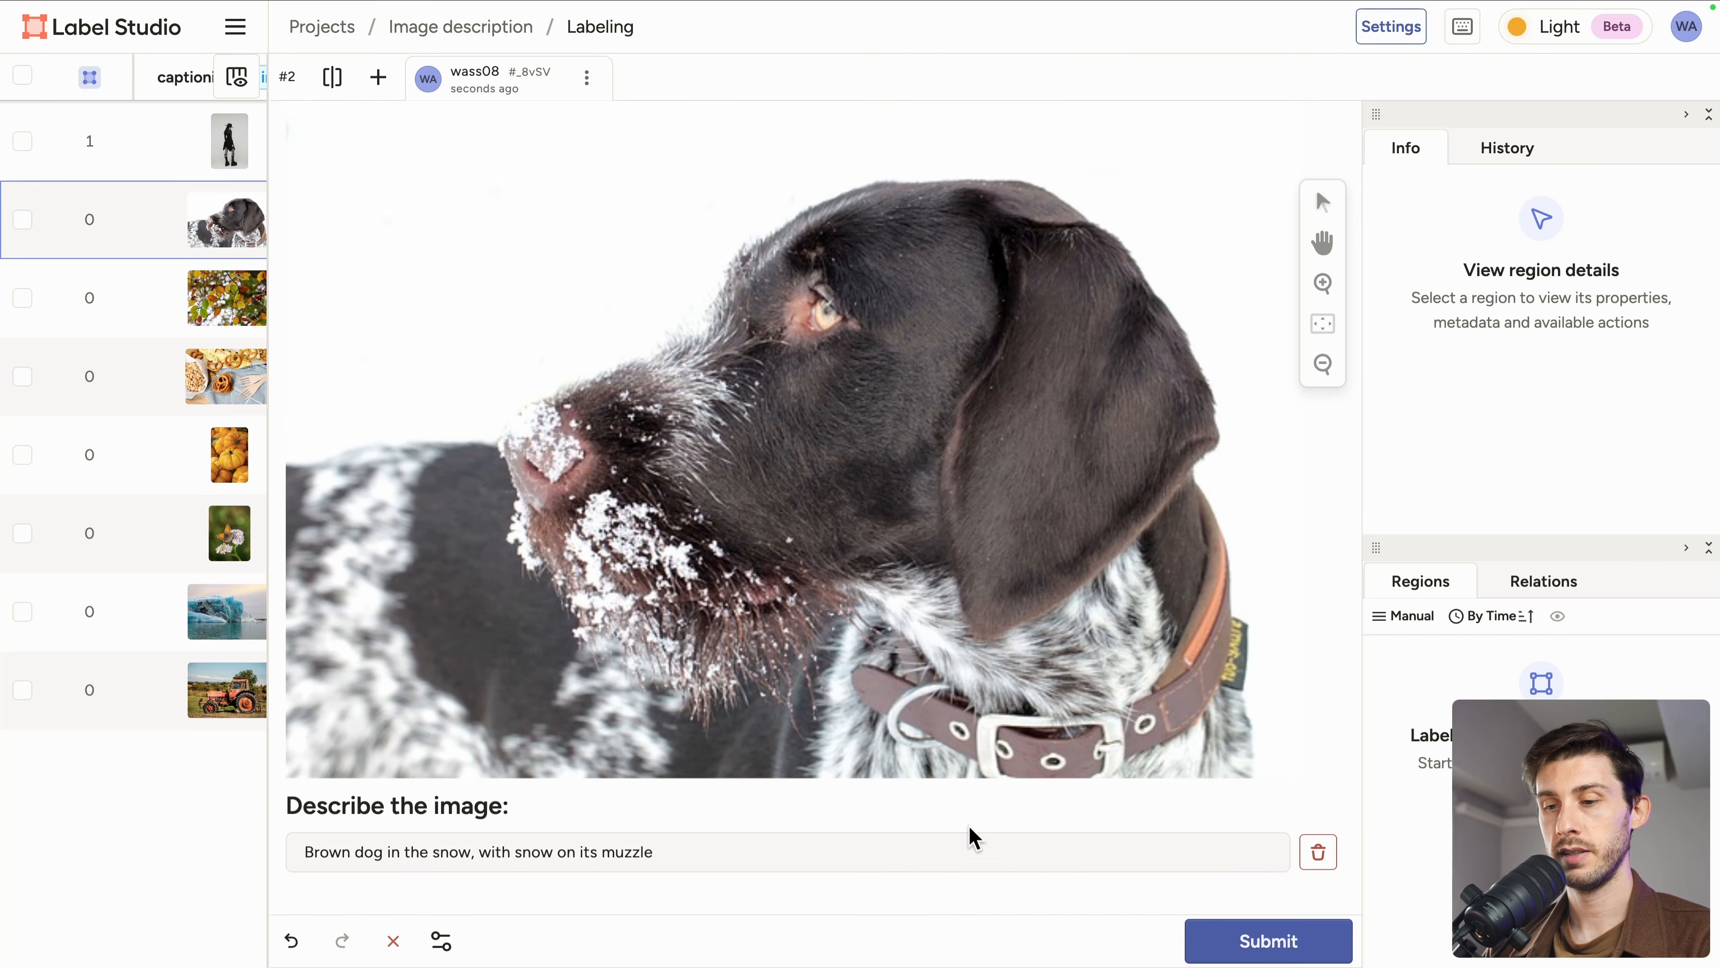
click(1261, 950)
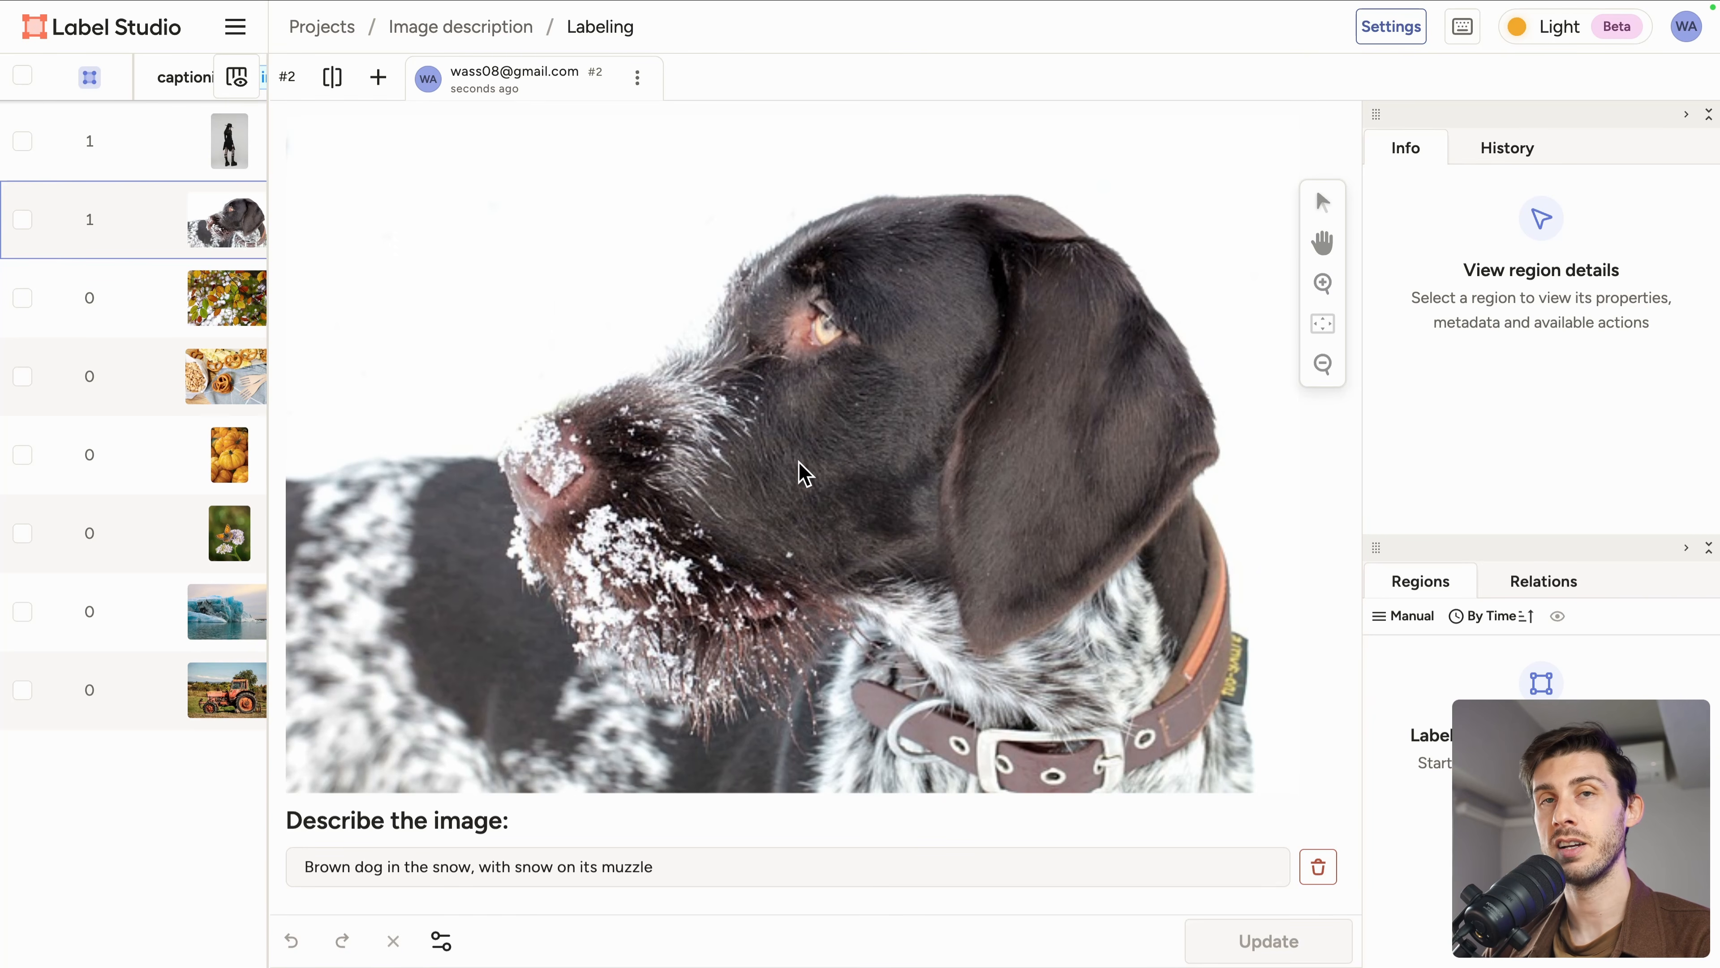
Step: Undo the last caption edit and return to the project's task list
key(ctrl+z)
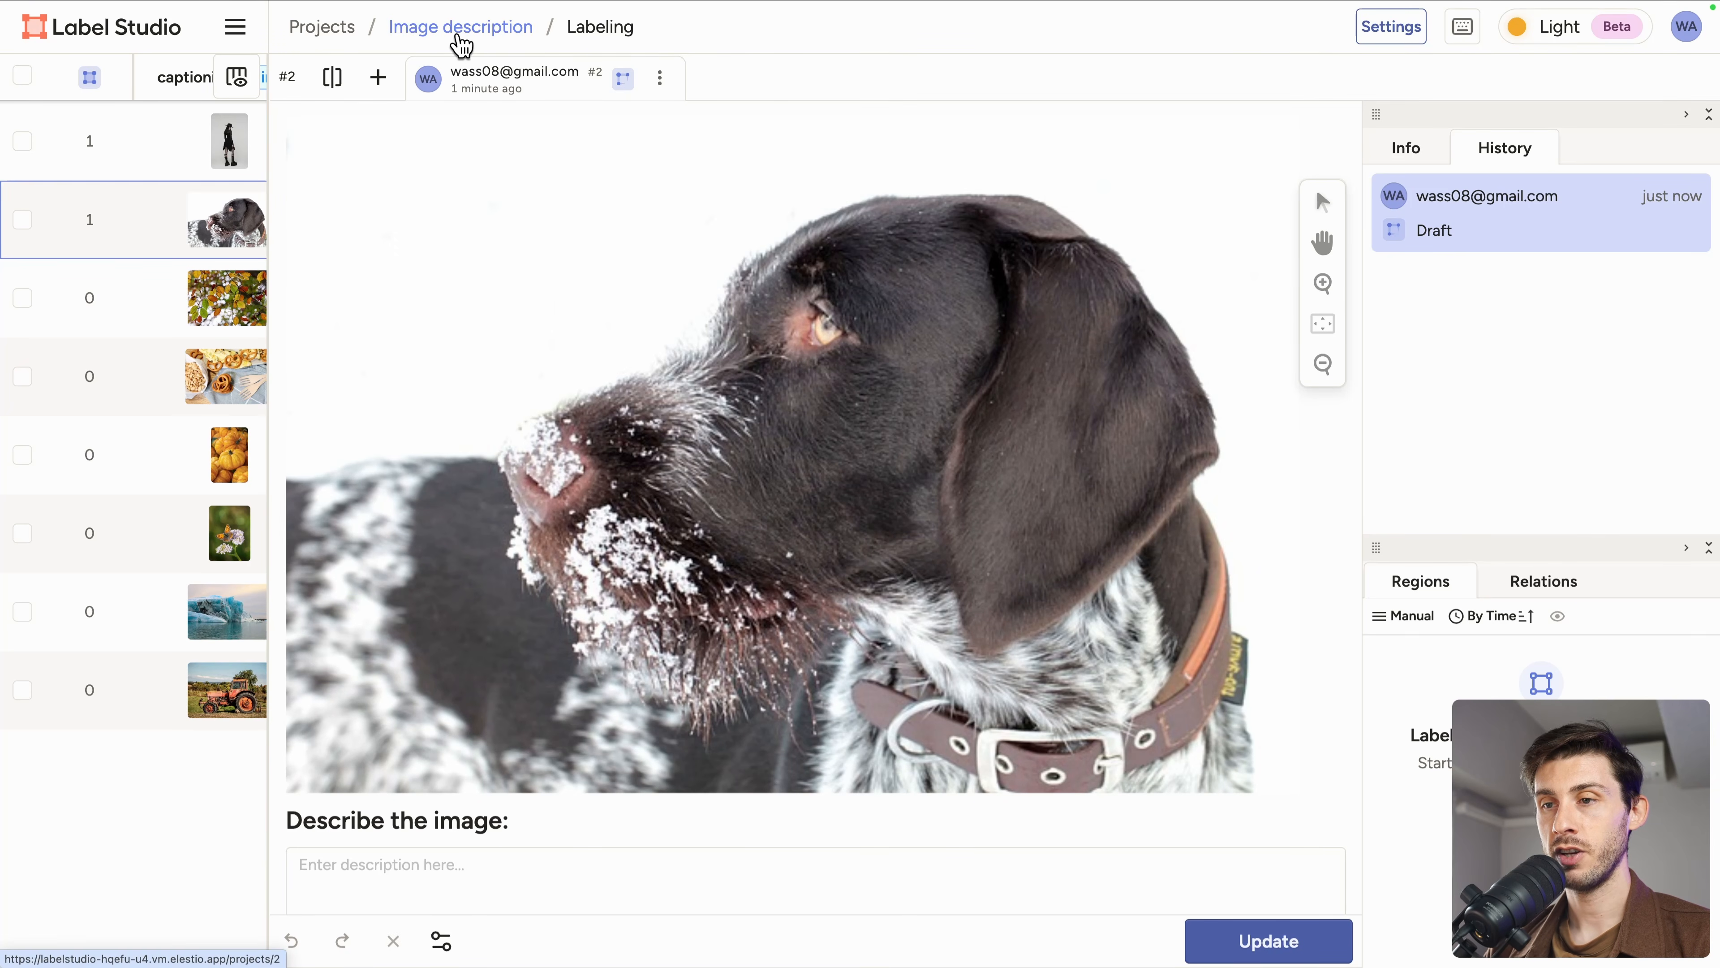
click(325, 33)
click(149, 124)
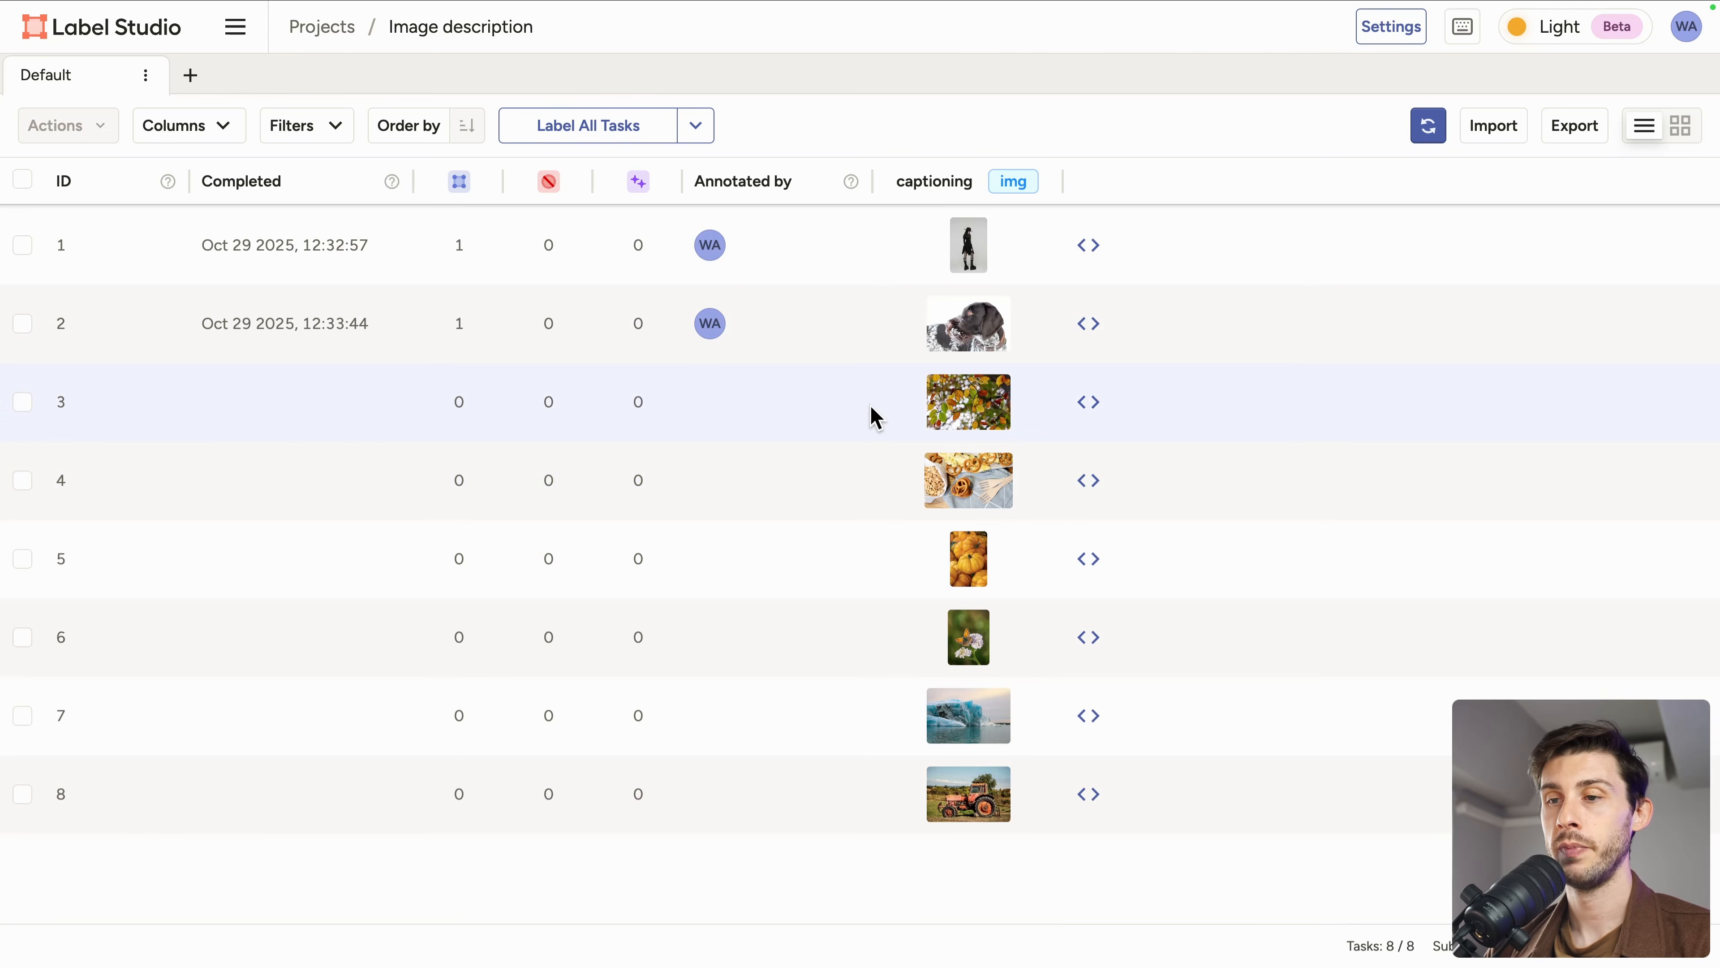
Step: Start labeling all tasks and describe the third image as autumn leaves on a tree, then add and submit
click(587, 135)
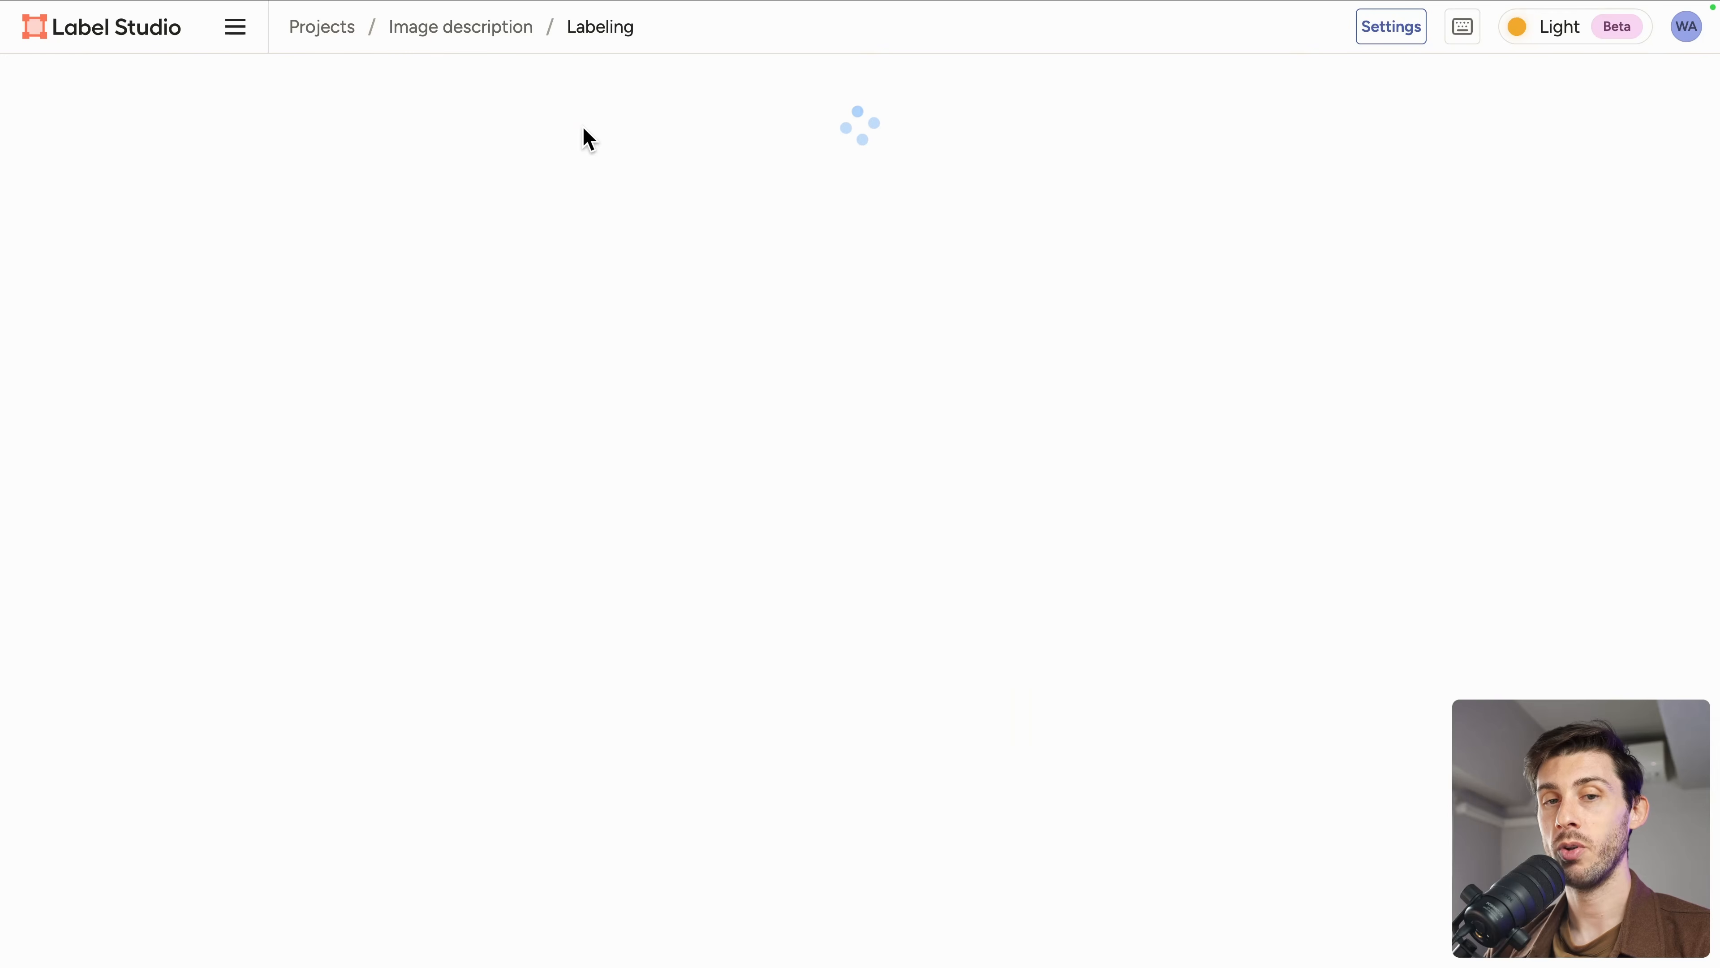
scroll(798, 390, down, 4)
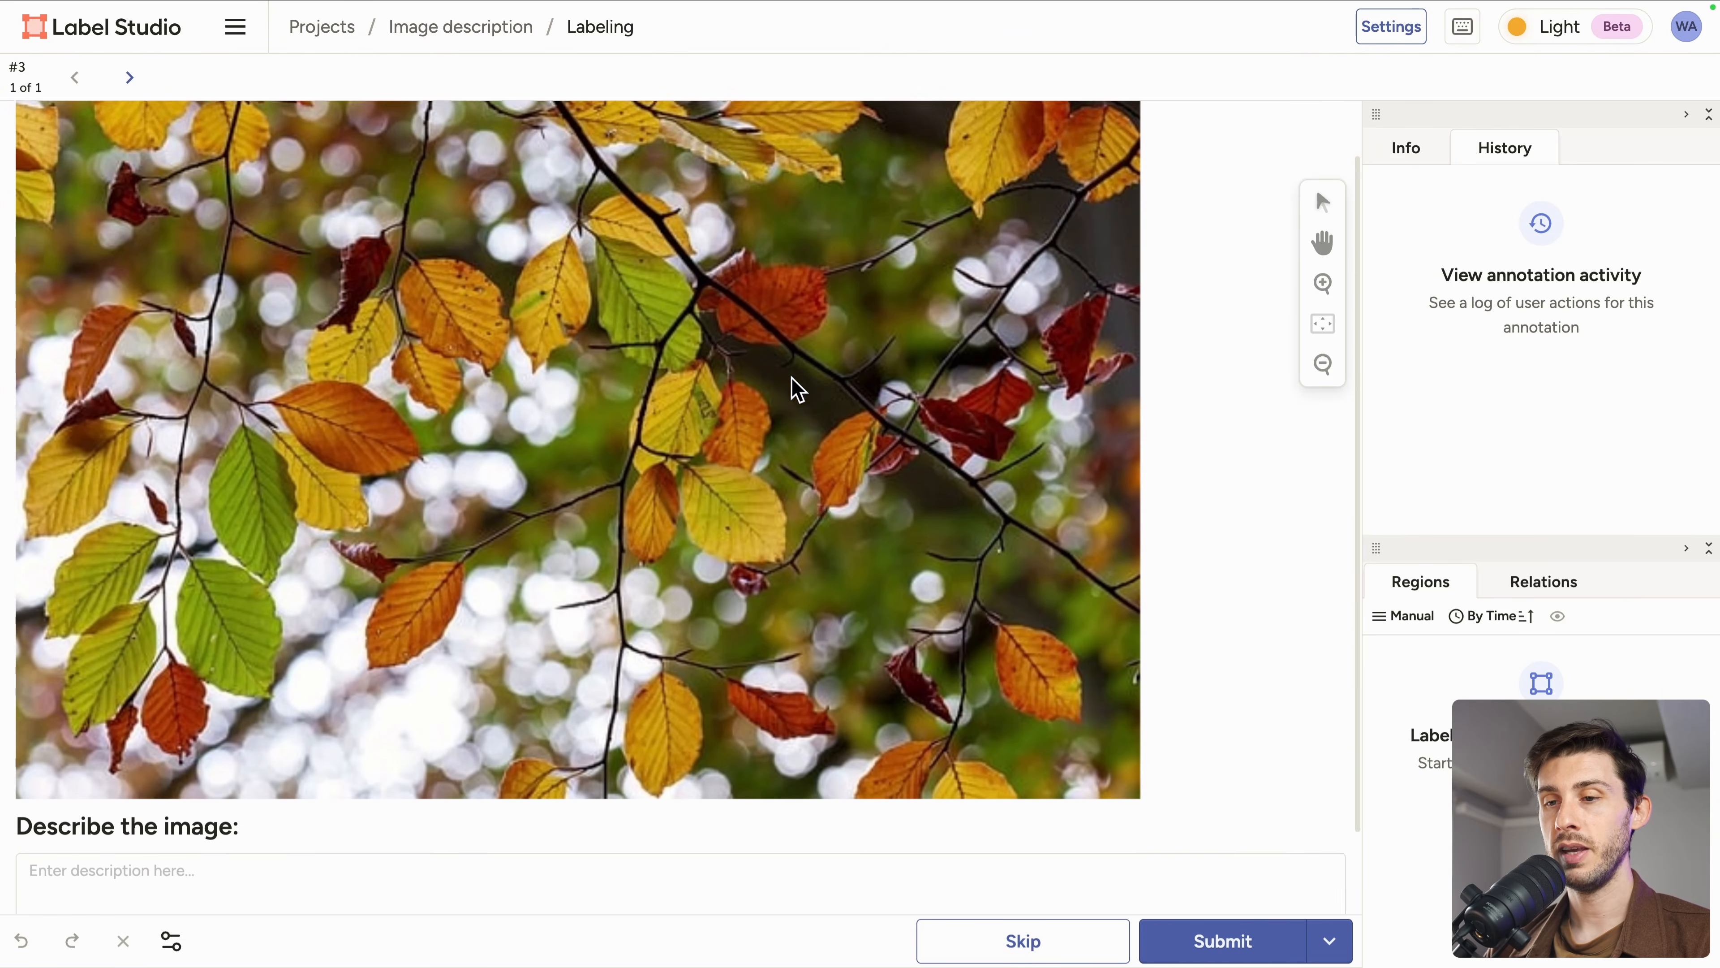
click(349, 763)
text(autumn leaves on a tr)
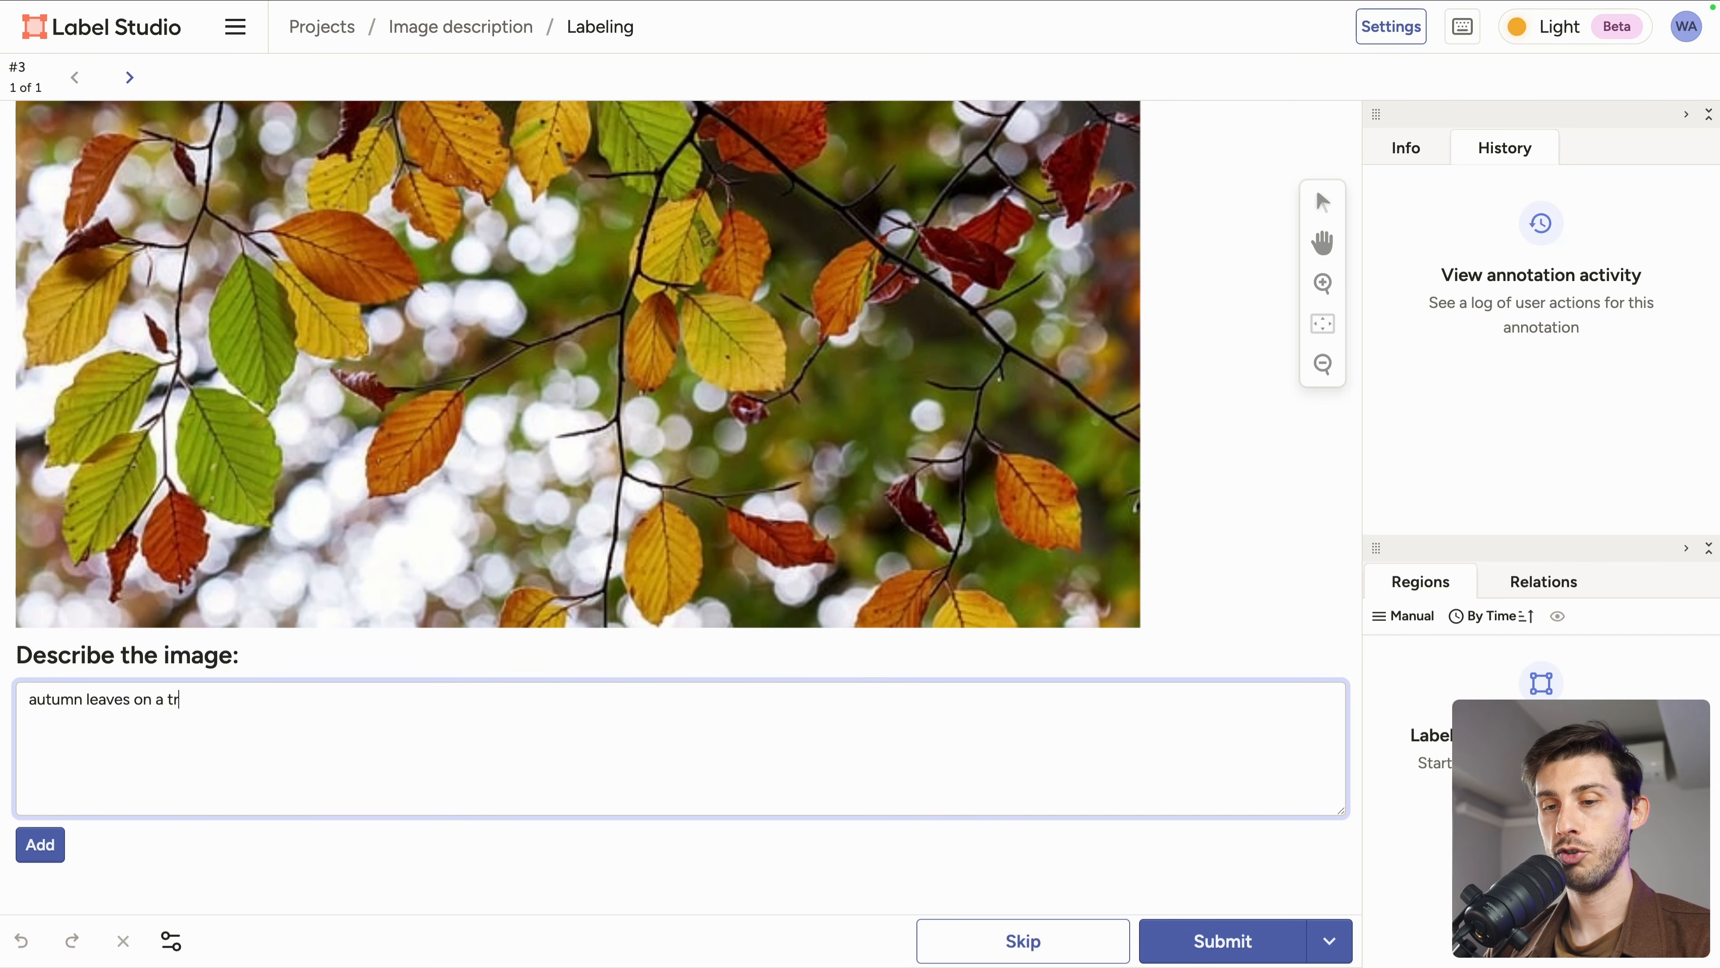
text(ee)
click(37, 847)
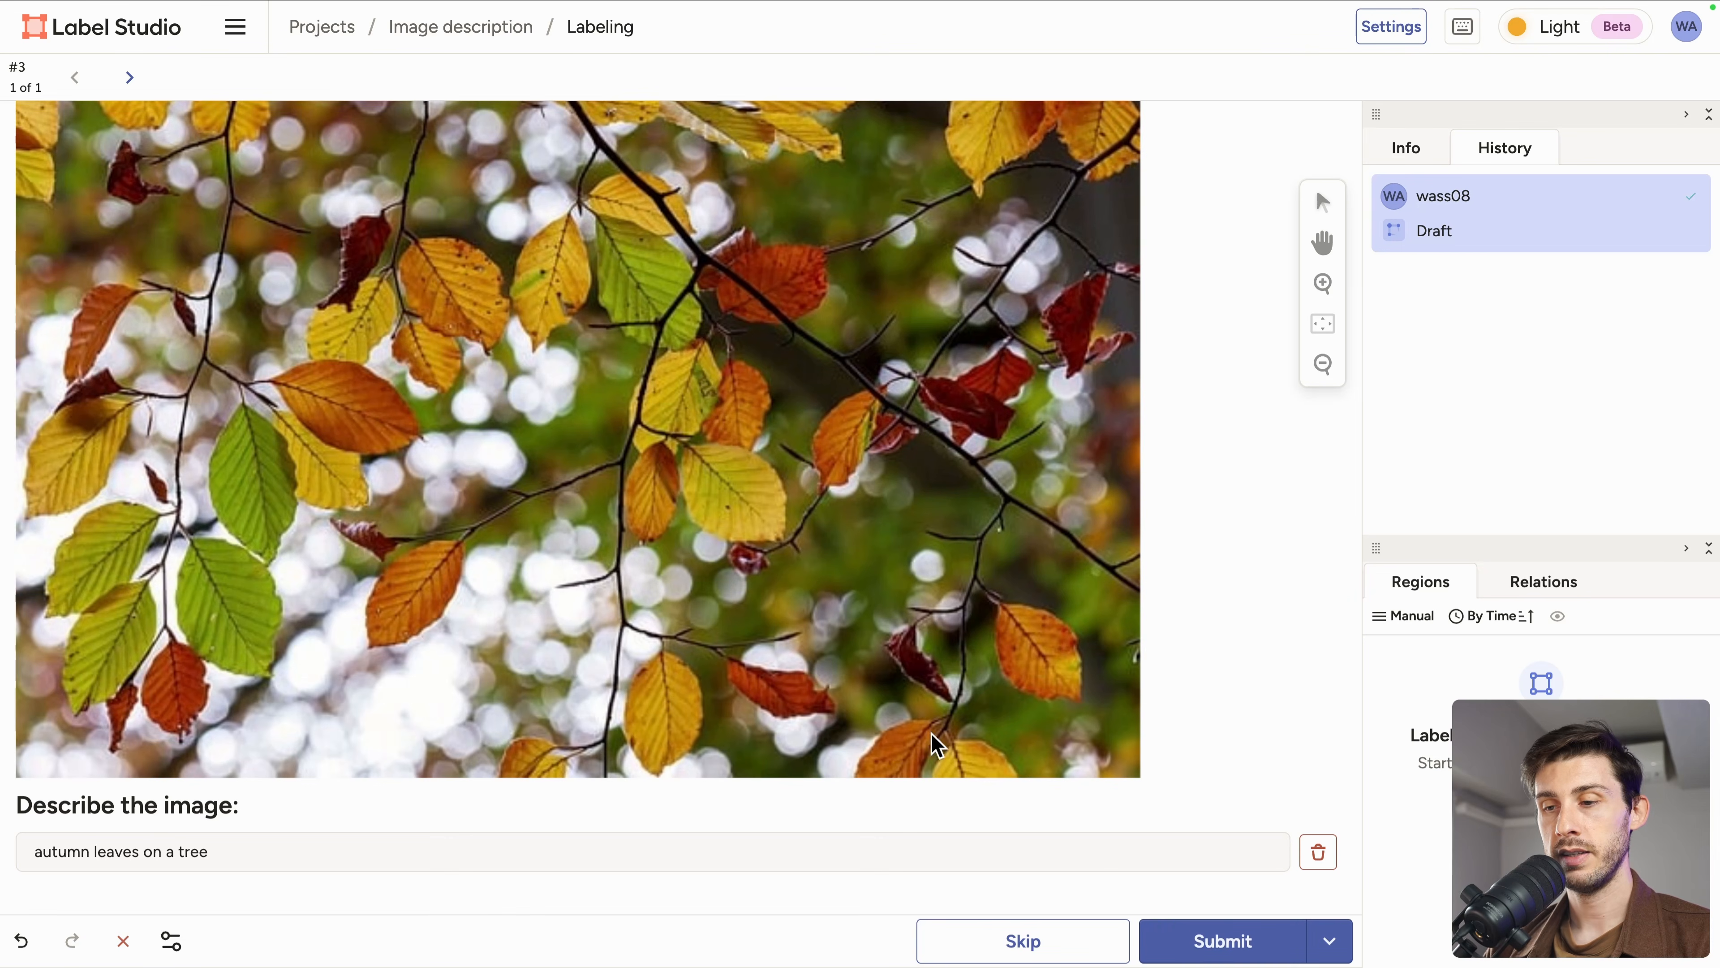
click(1183, 942)
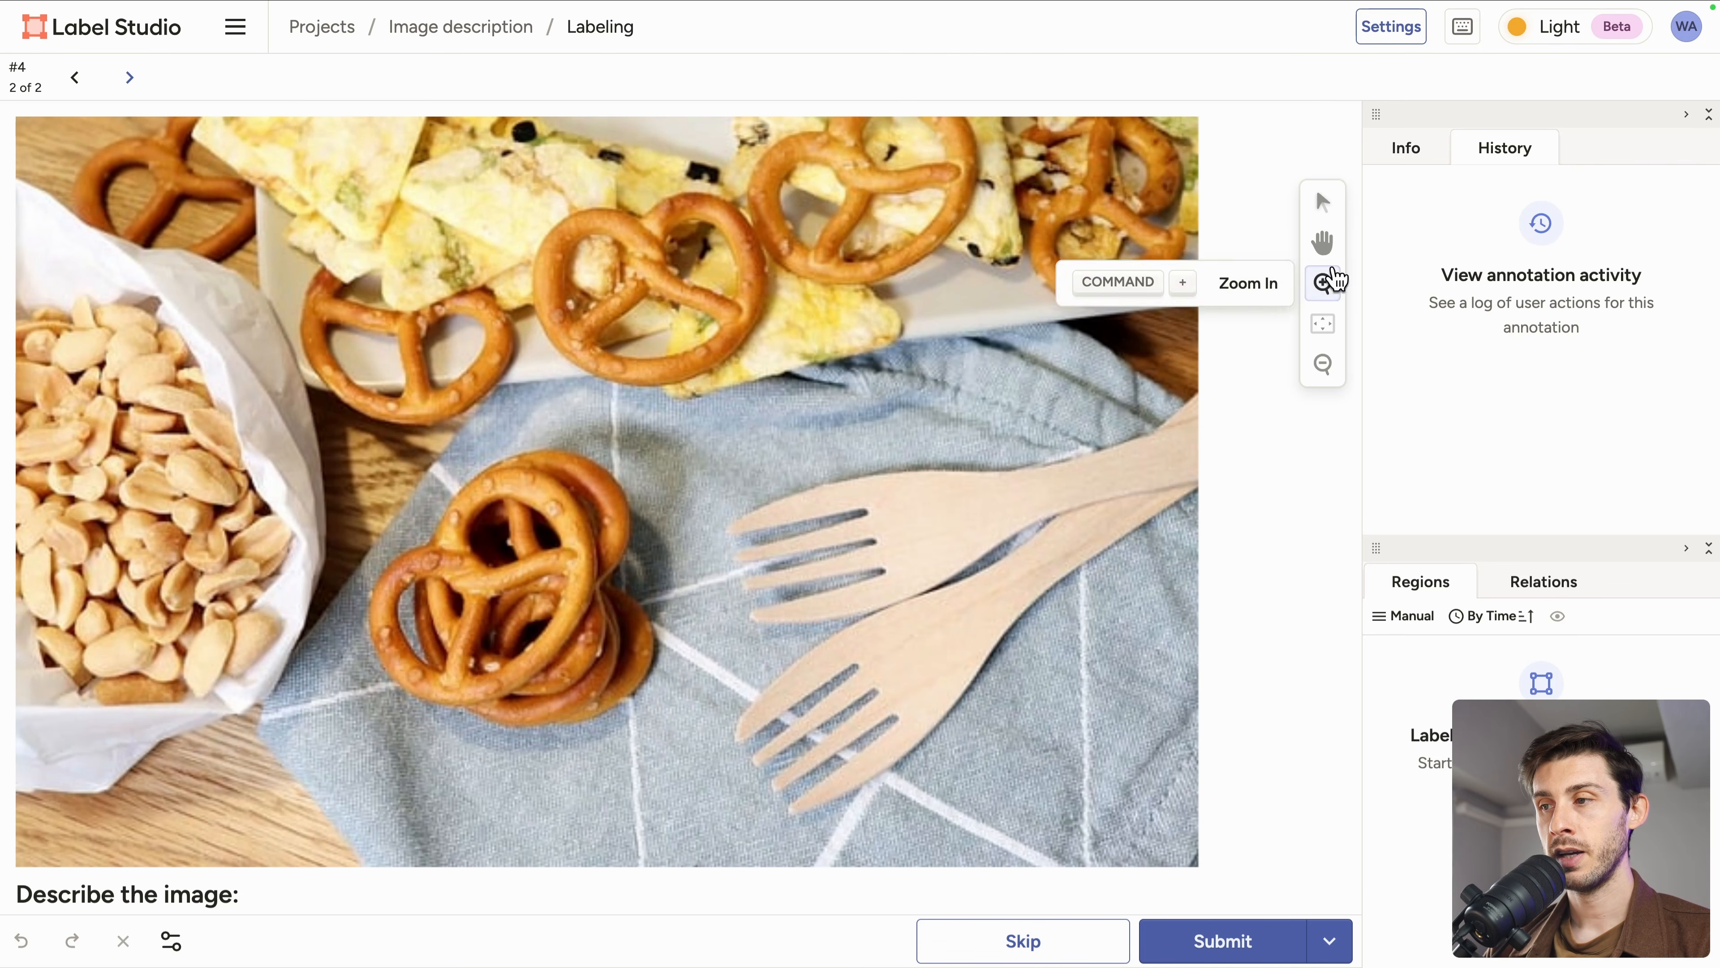
Step: Review the list of available keyboard shortcuts for annotation
click(1463, 27)
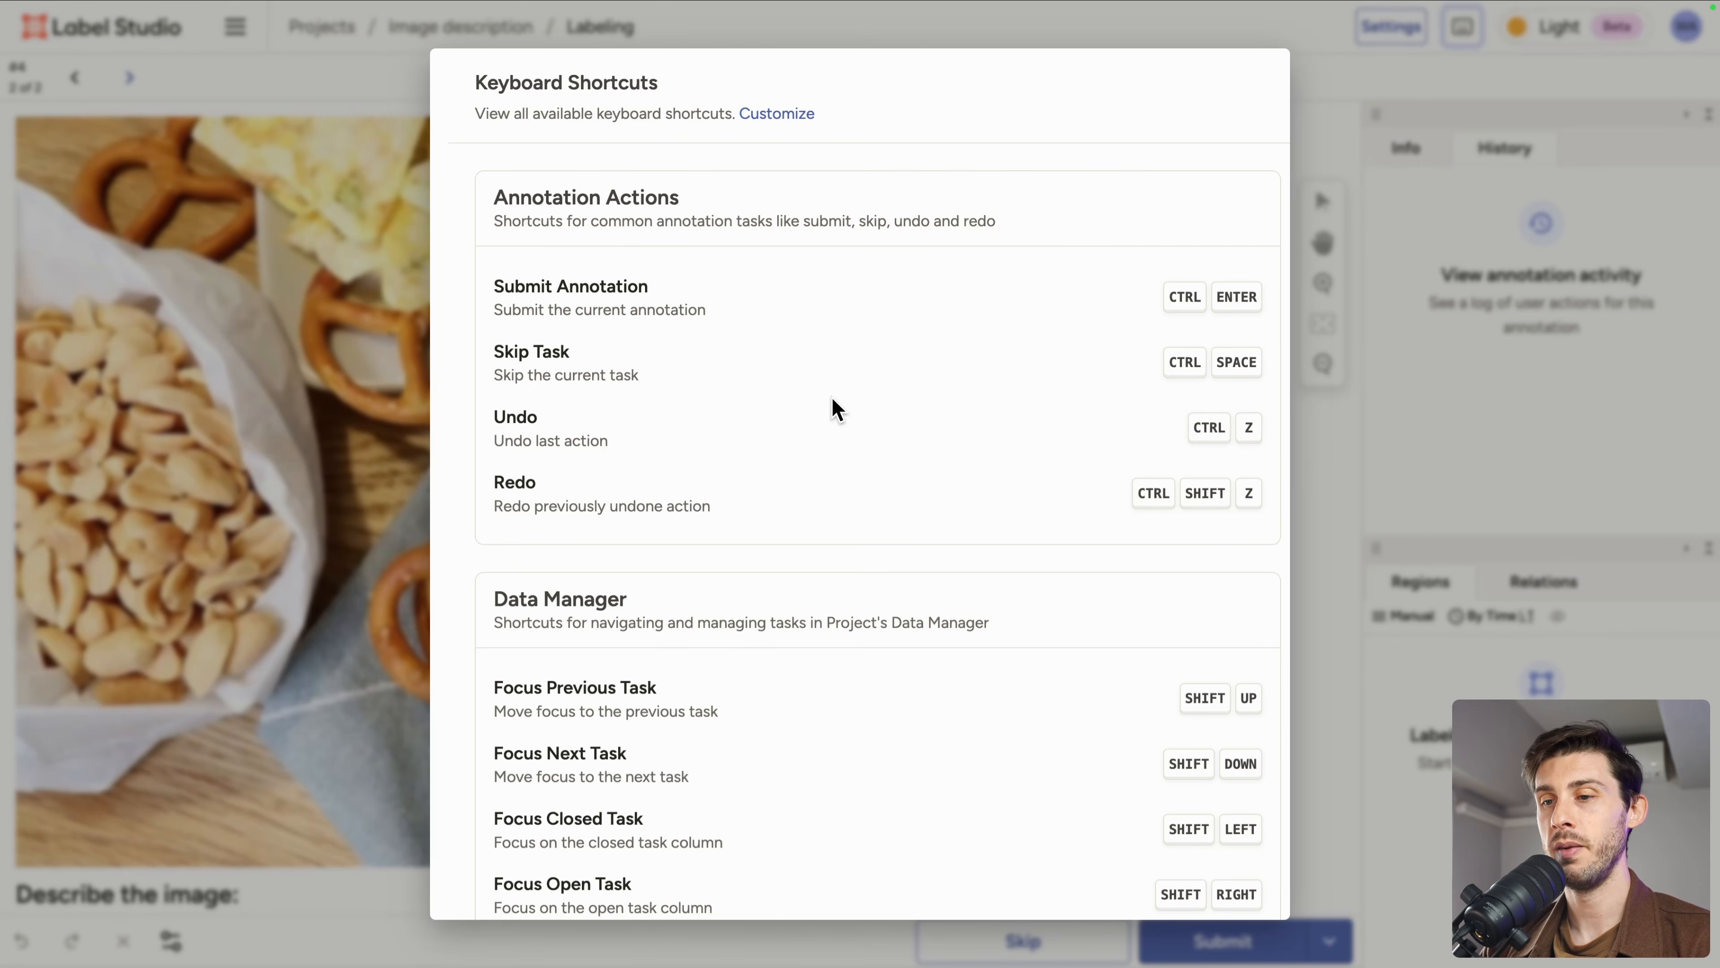
key(Escape)
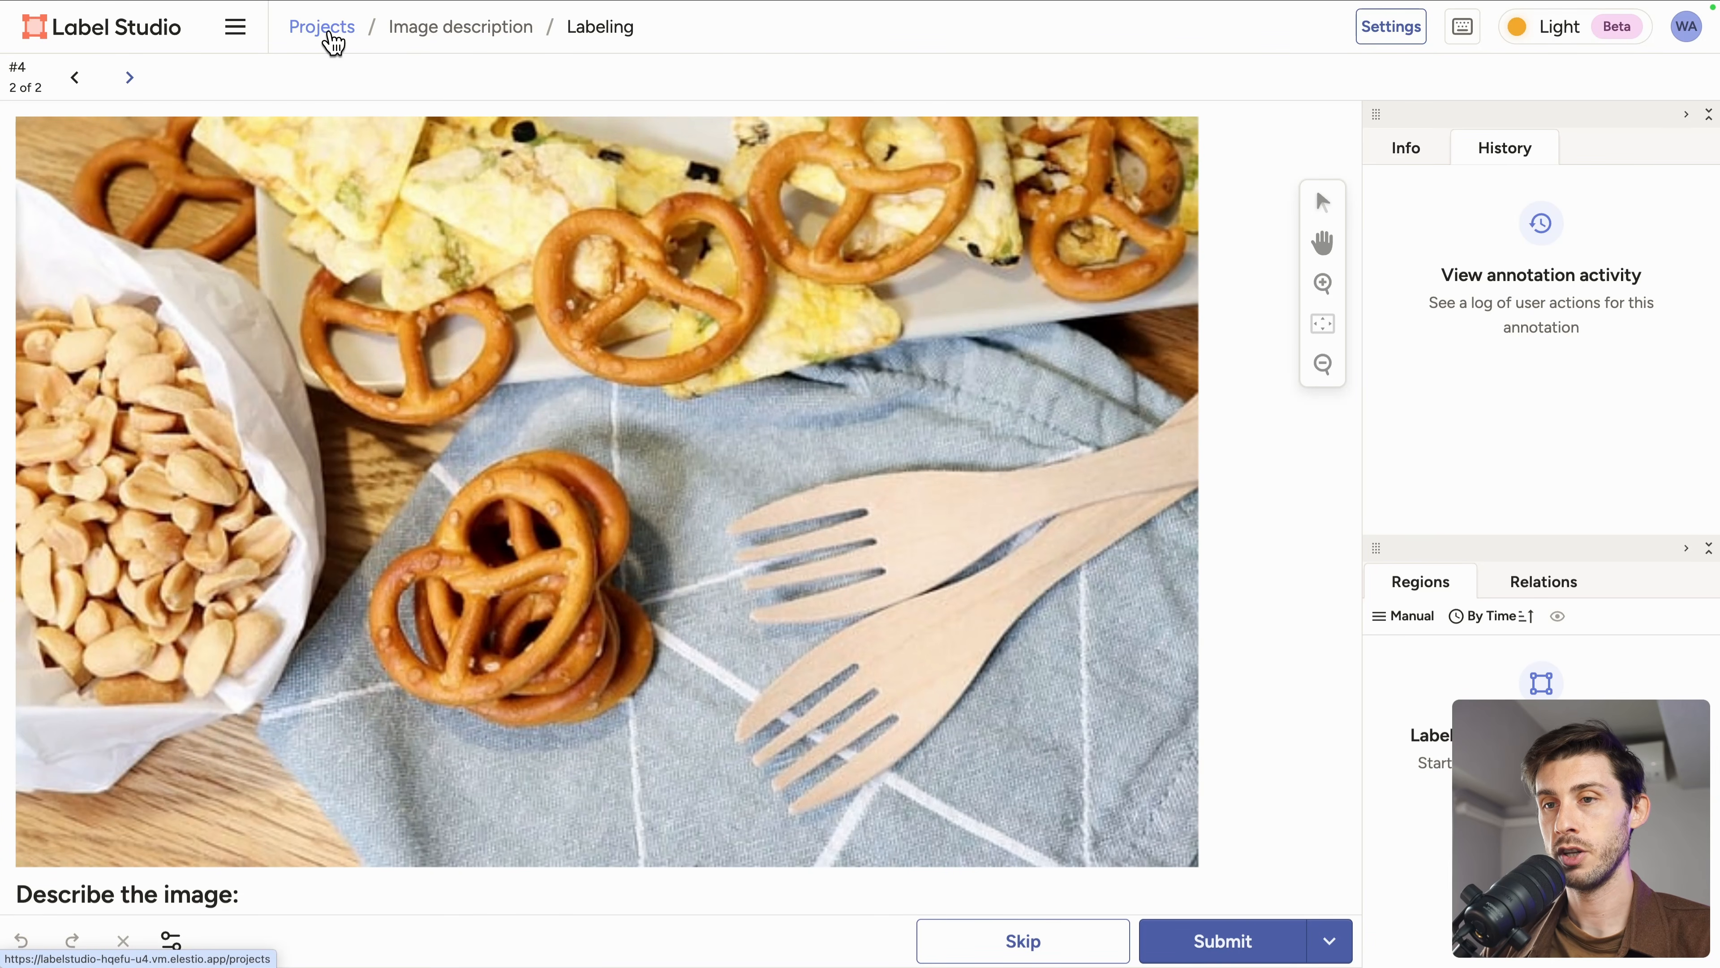
Step: Go back to the projects list and reopen the Image description project's tasks
click(333, 37)
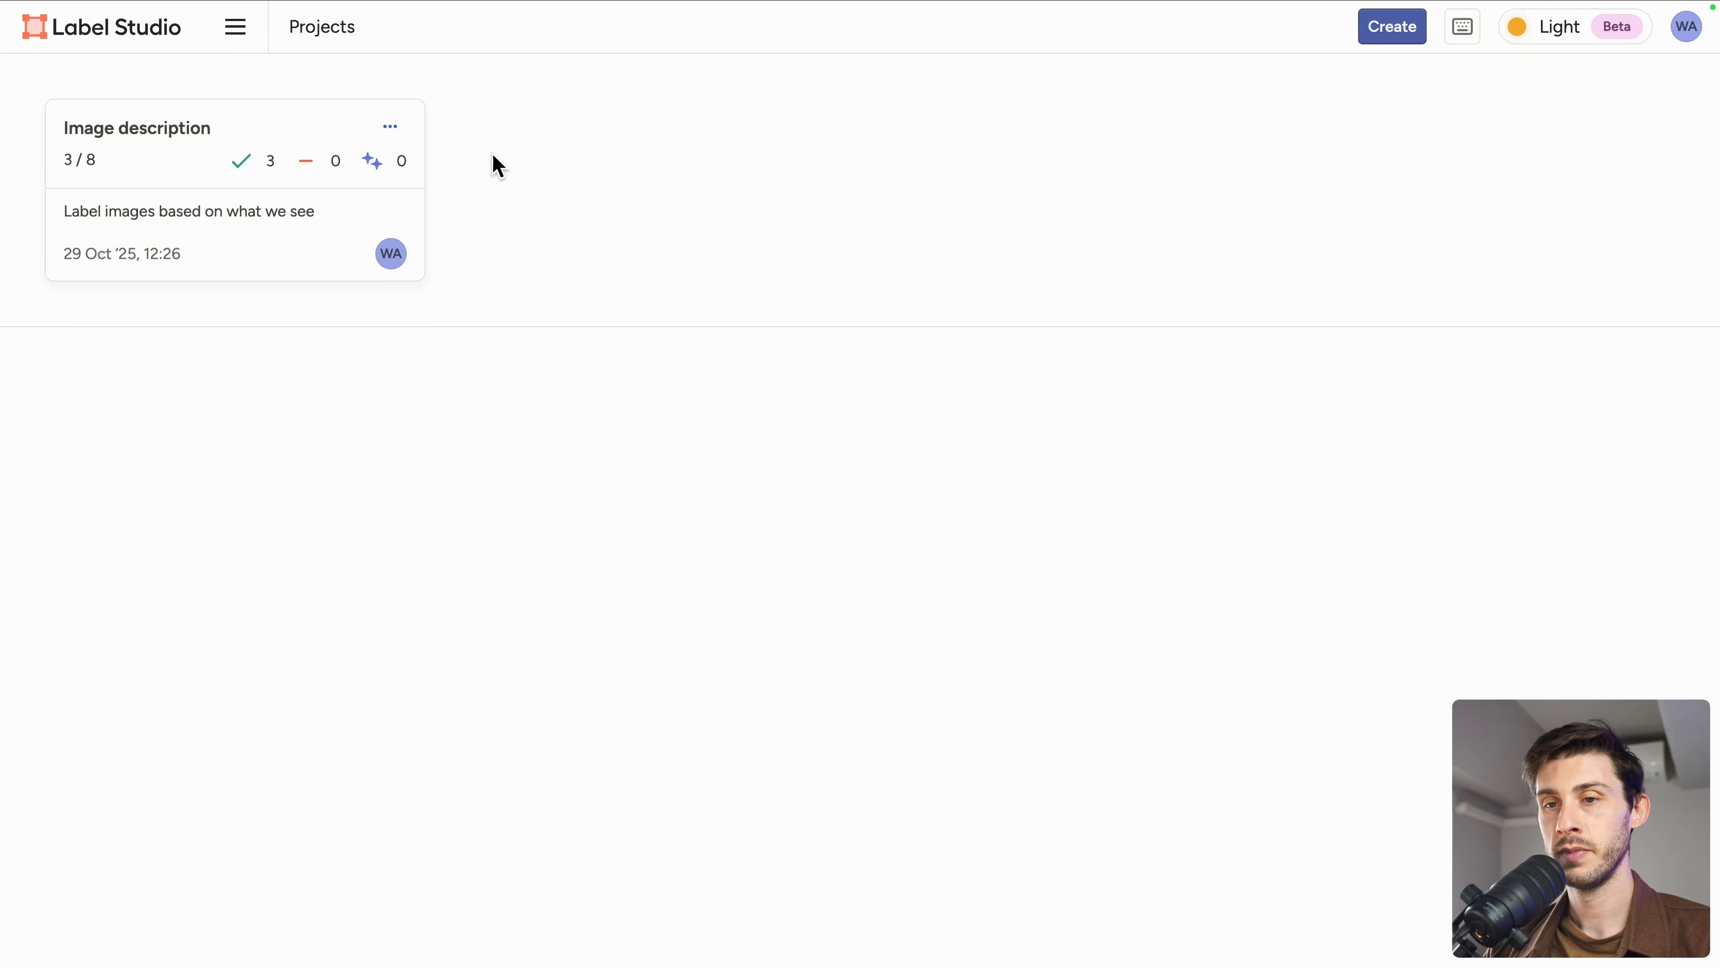
click(387, 128)
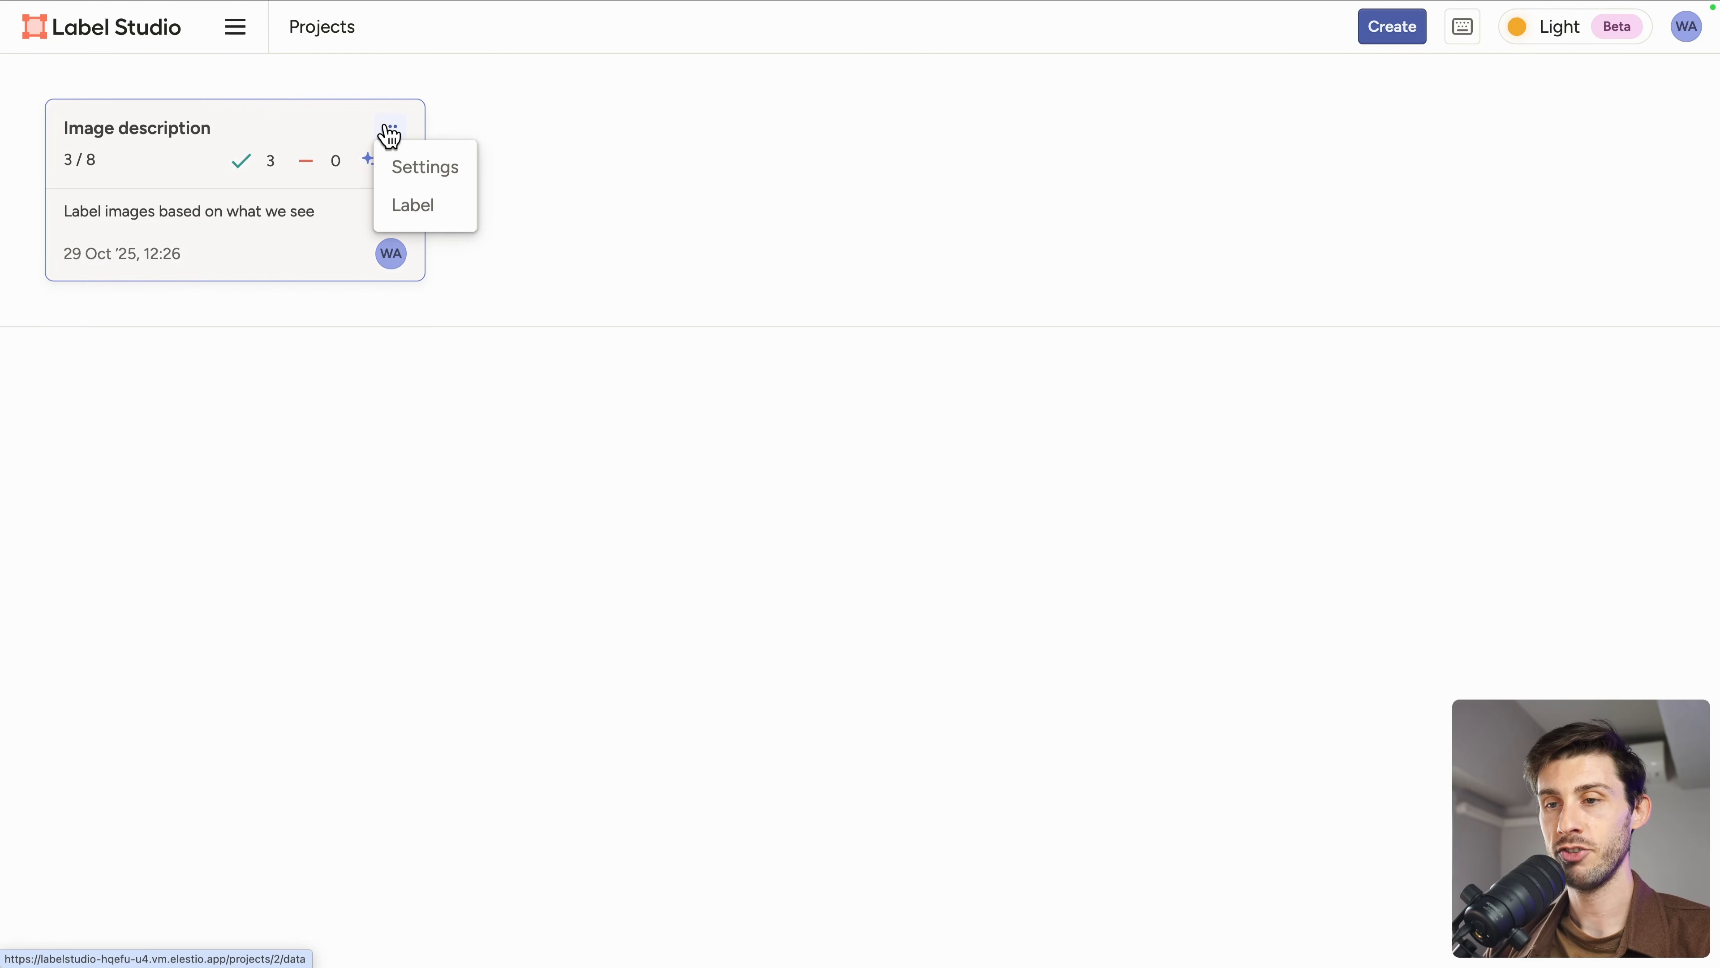
click(297, 128)
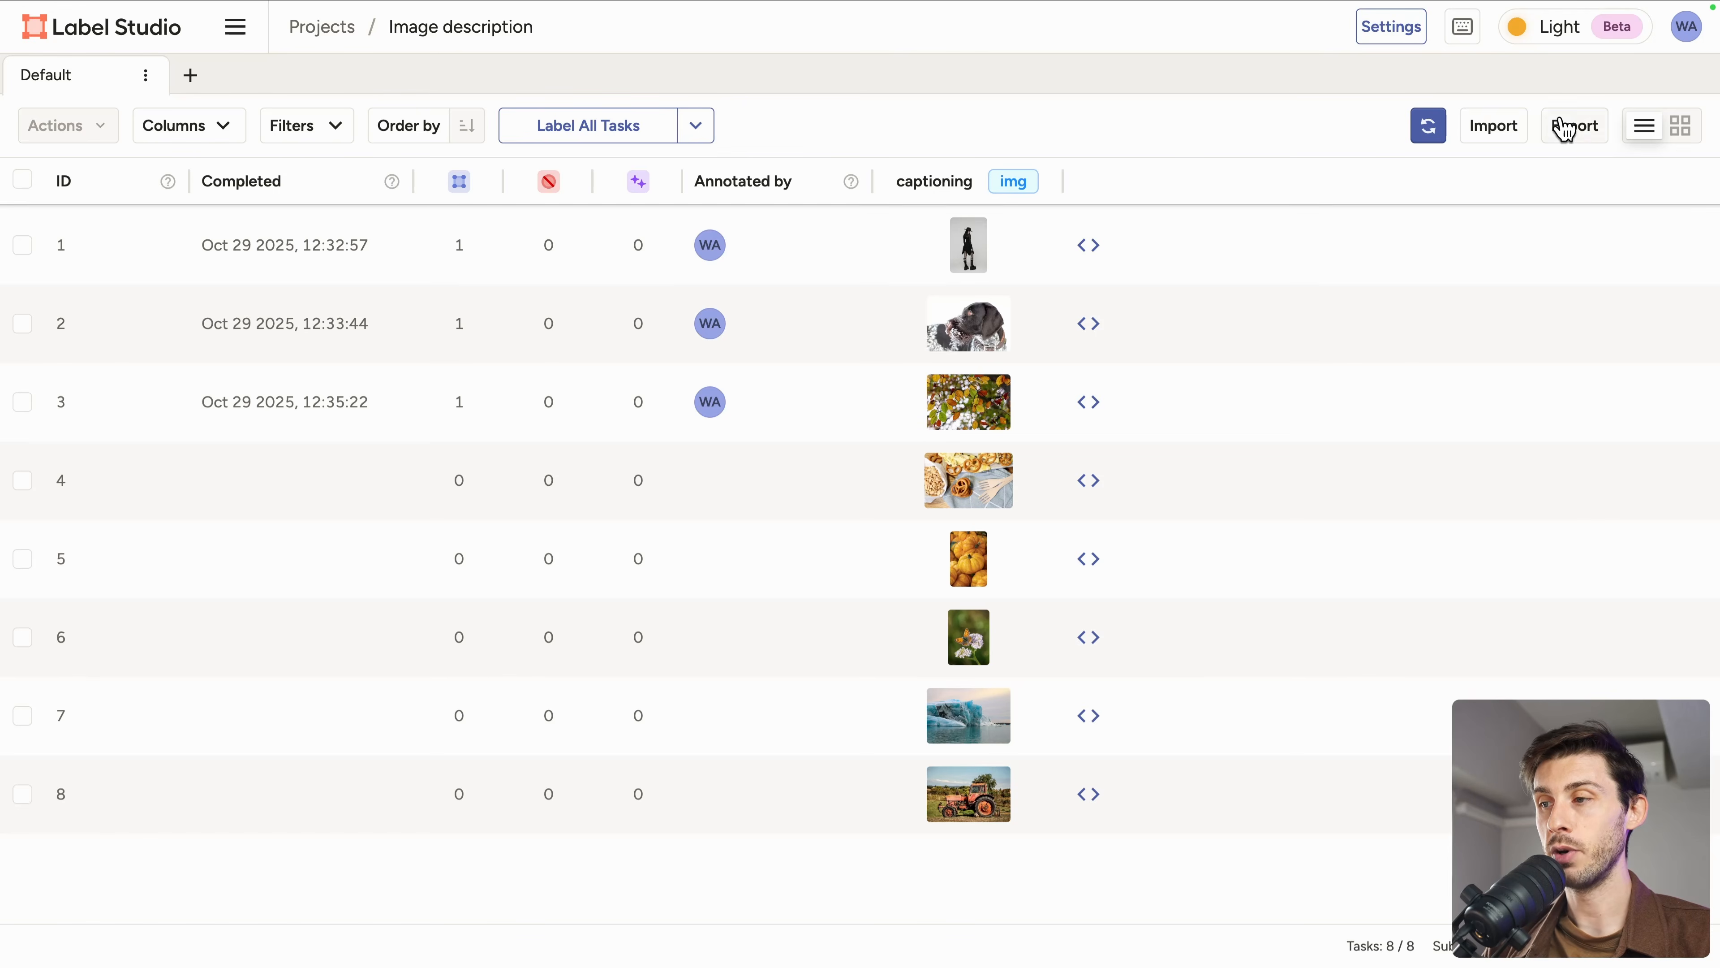
Step: Browse the available export formats for the project's dataset without exporting
click(1568, 127)
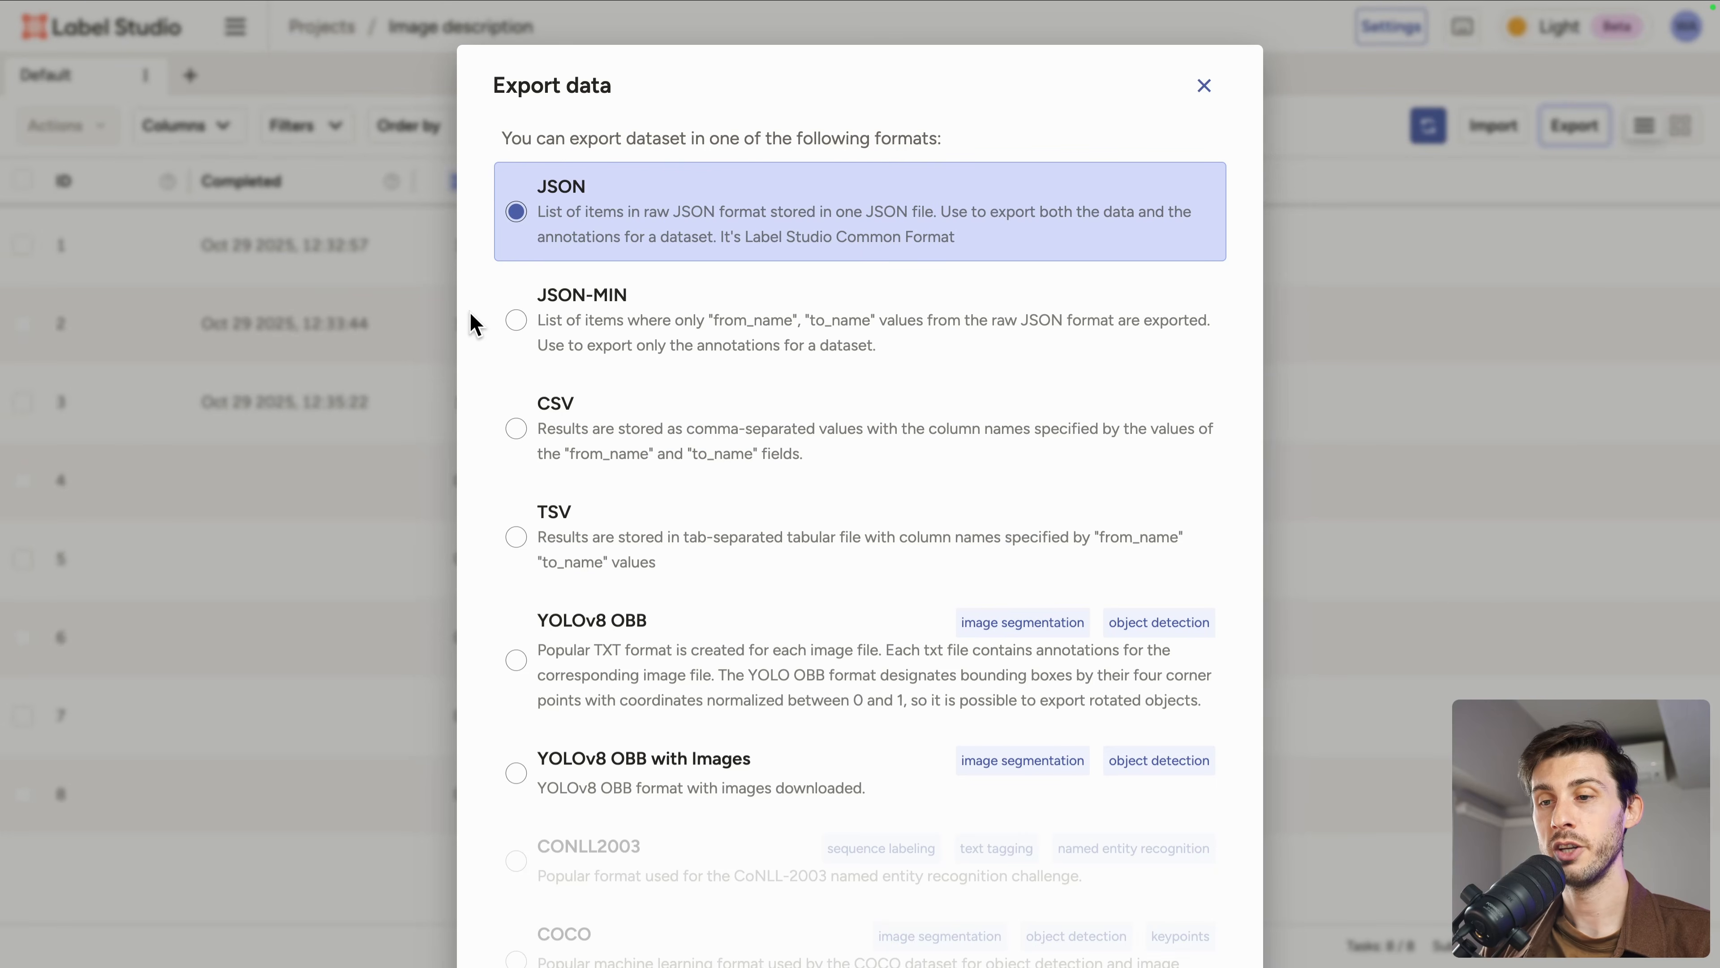
scroll(474, 324, down, 3)
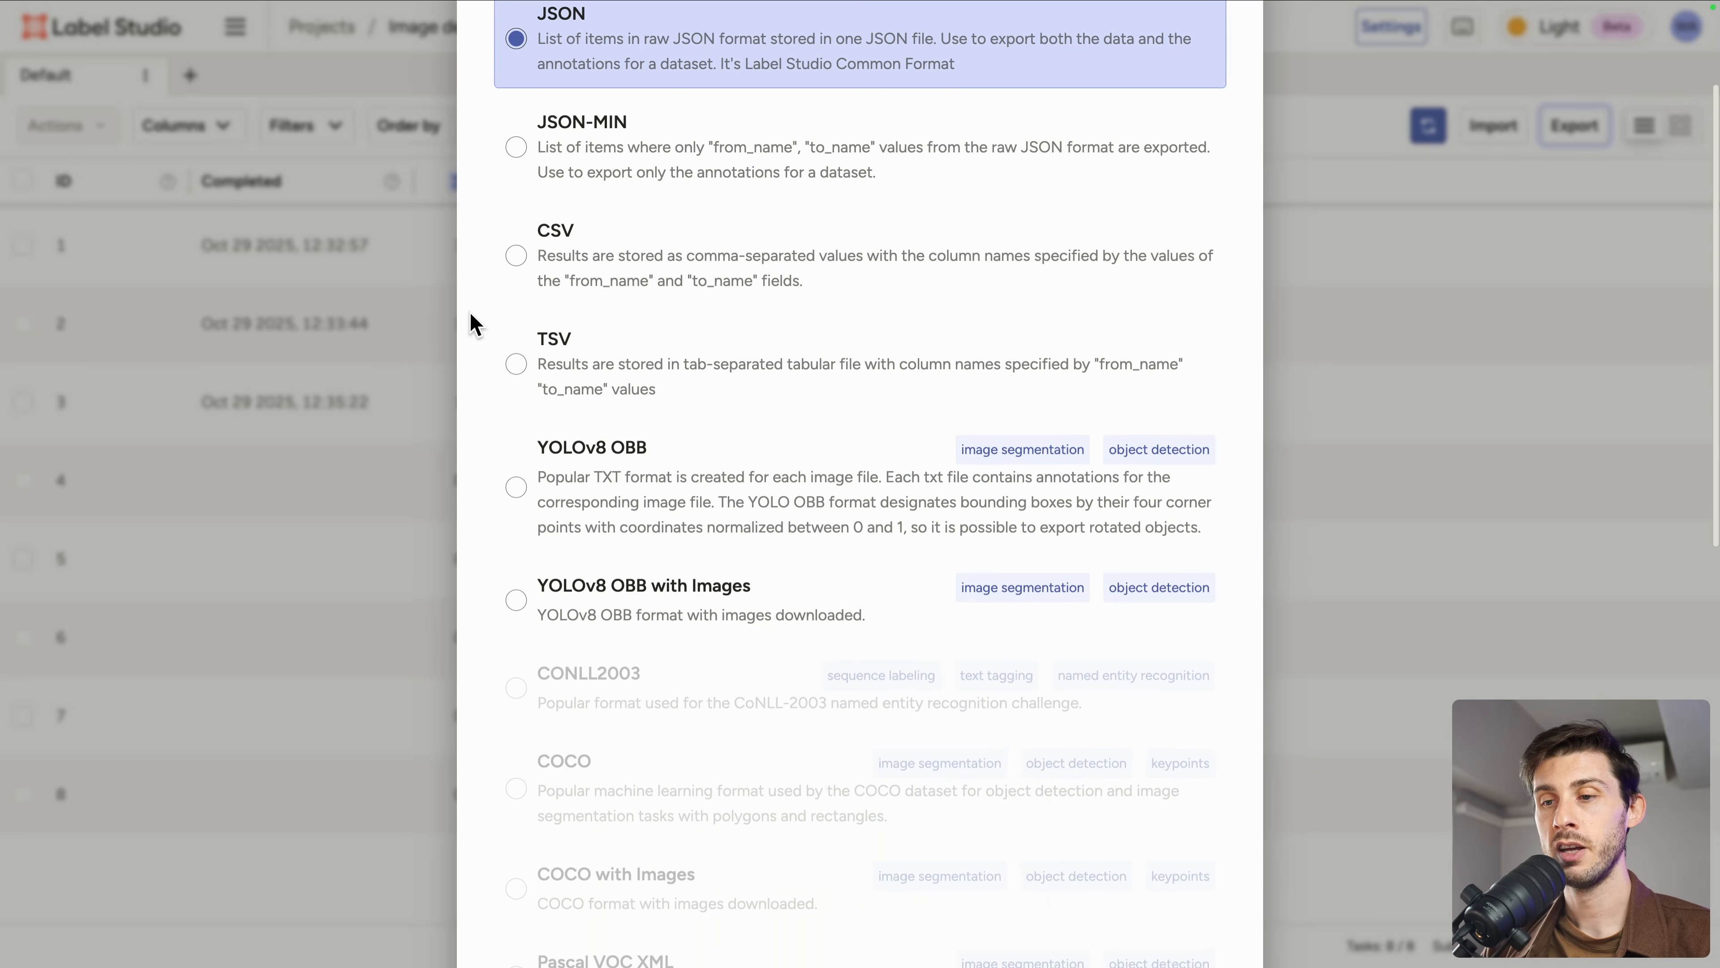
scroll(469, 322, down, 8)
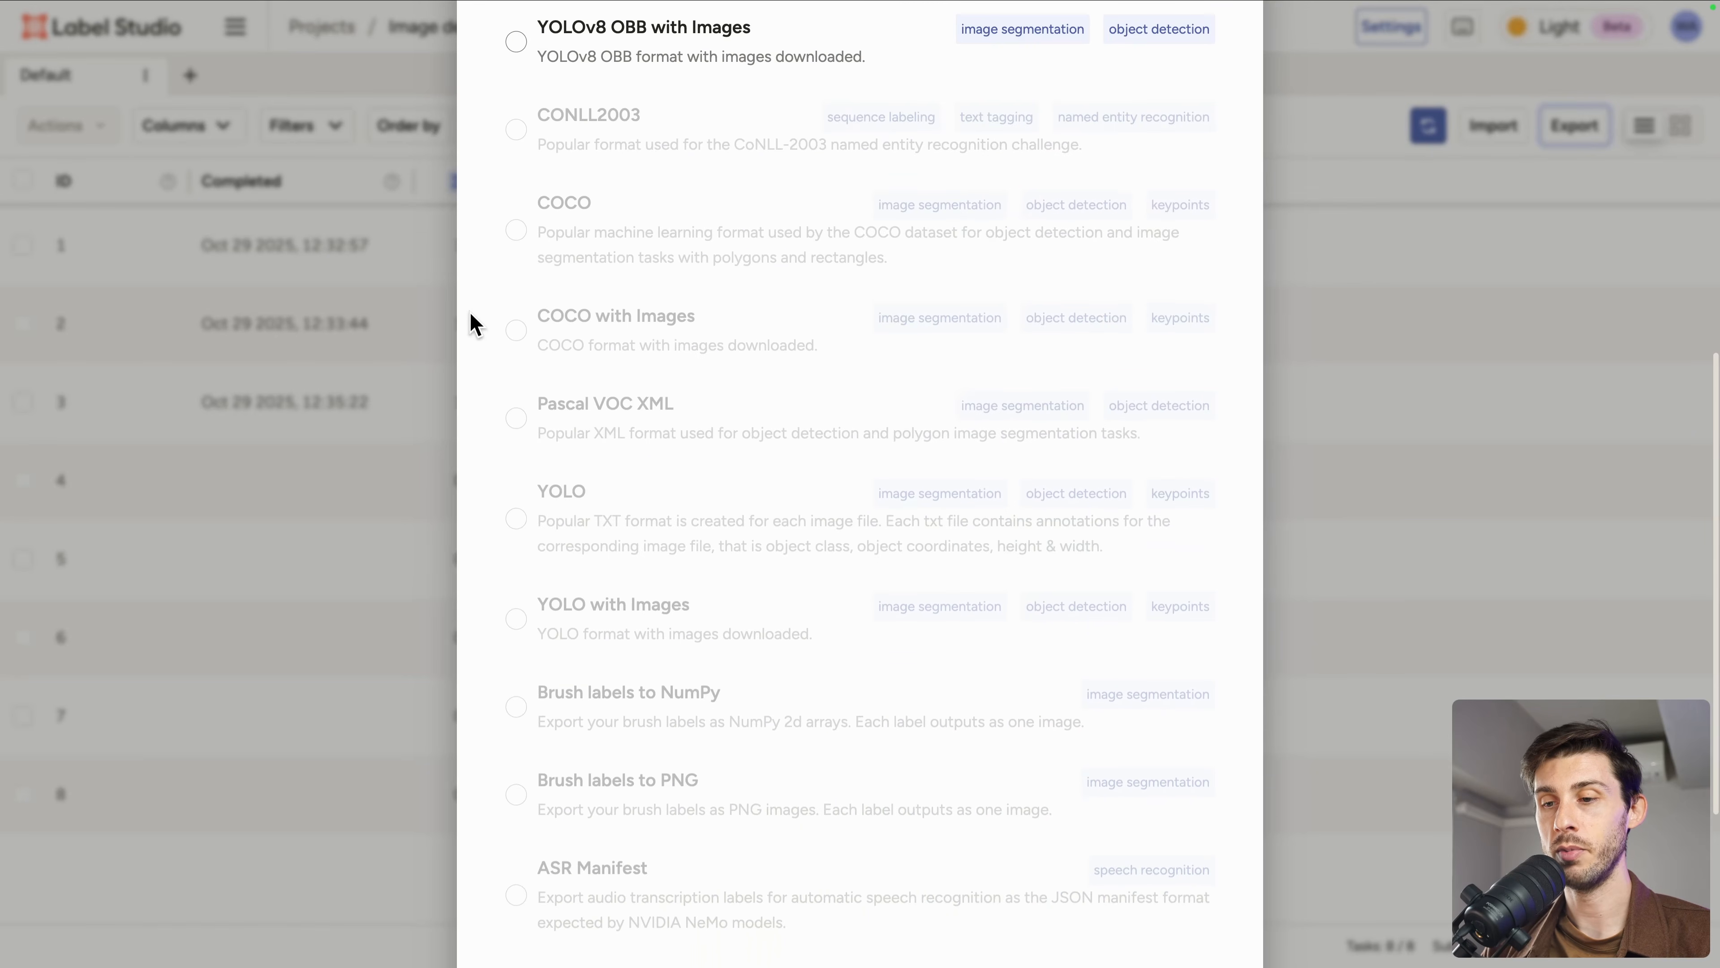
scroll(528, 299, up, 6)
scroll(476, 437, down, 2)
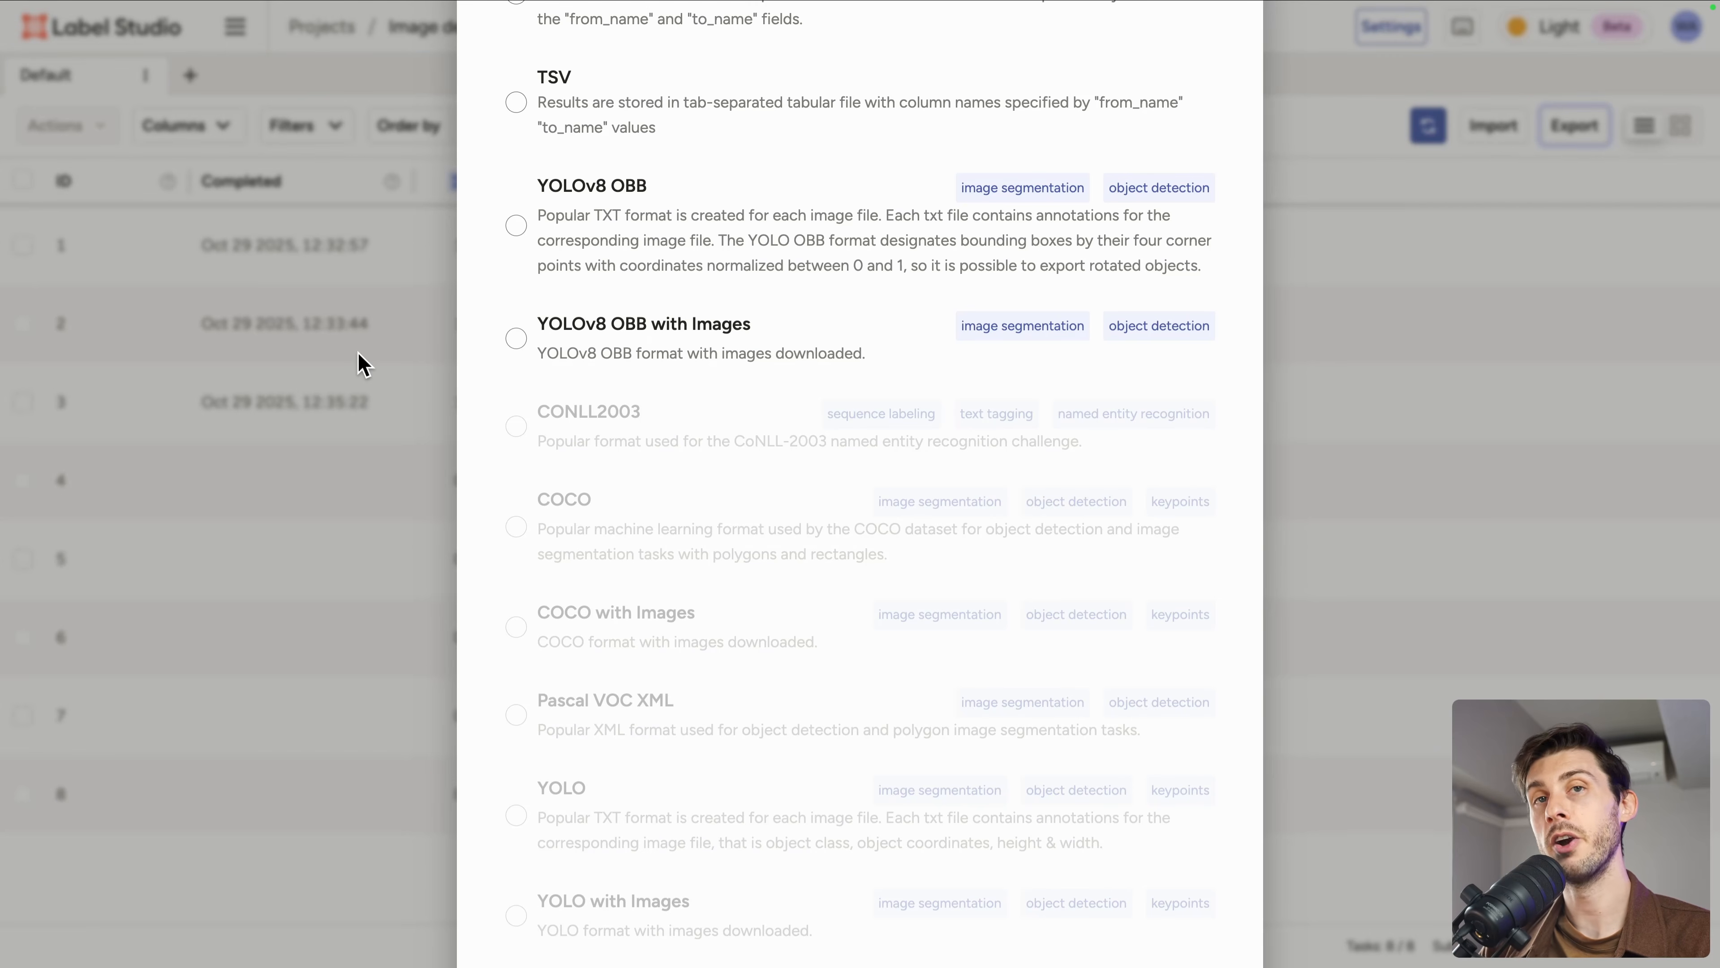
scroll(764, 512, down, 9)
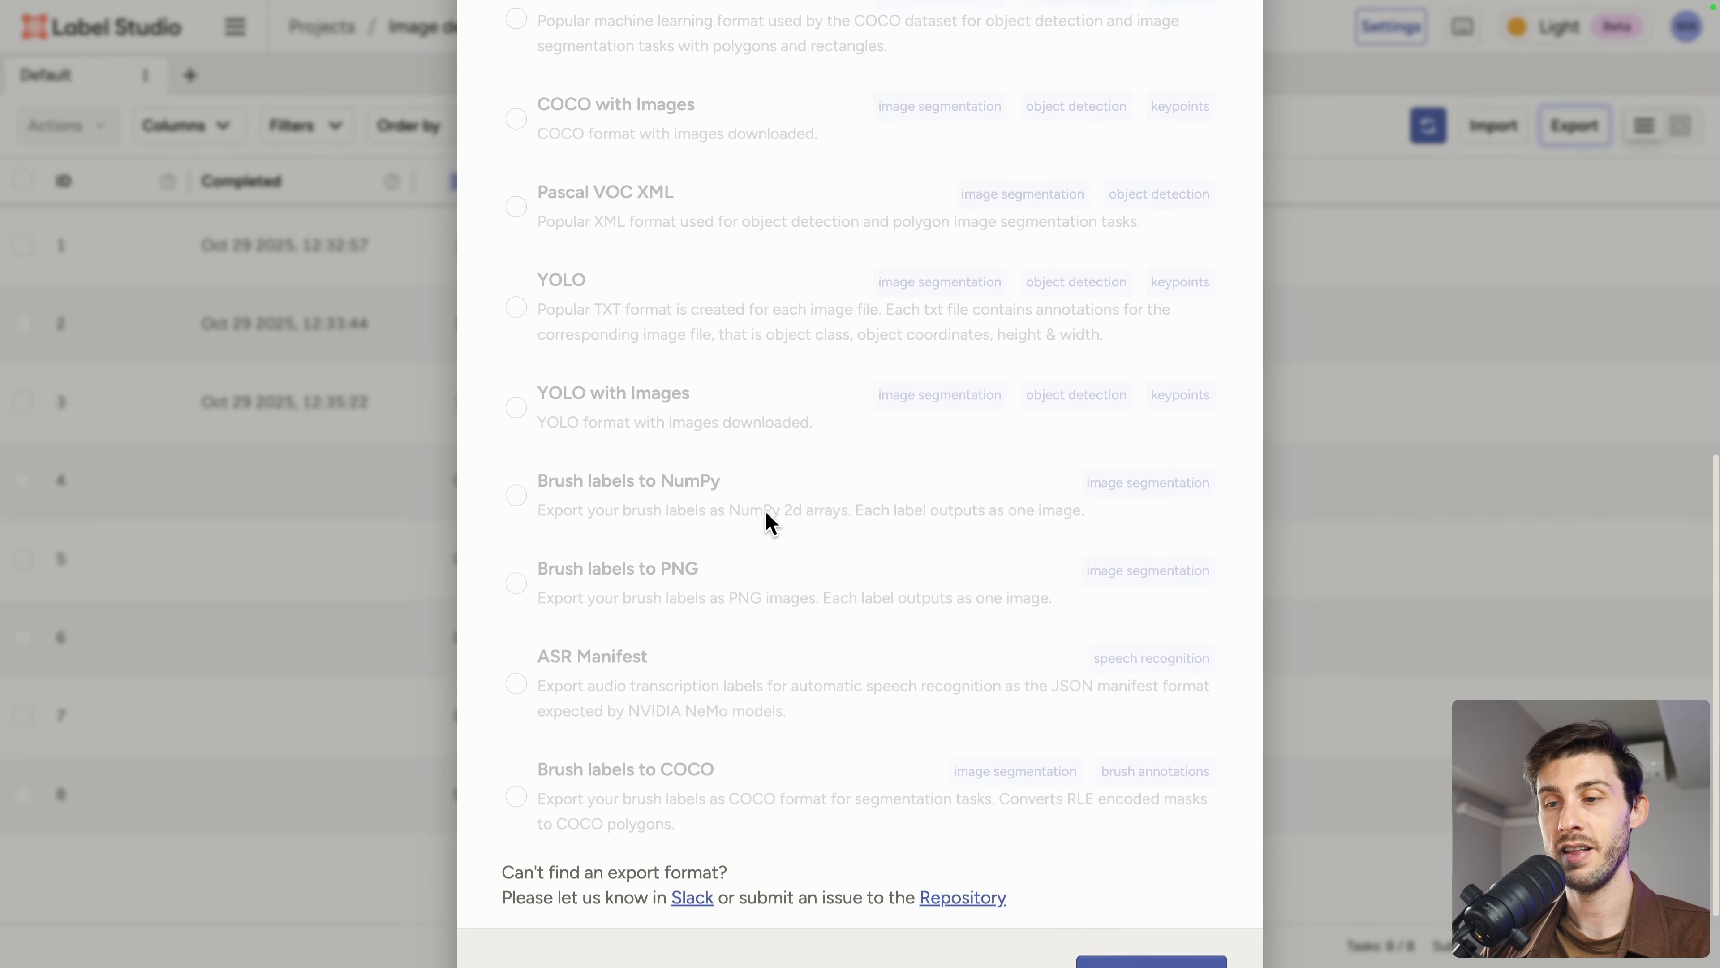
key(Escape)
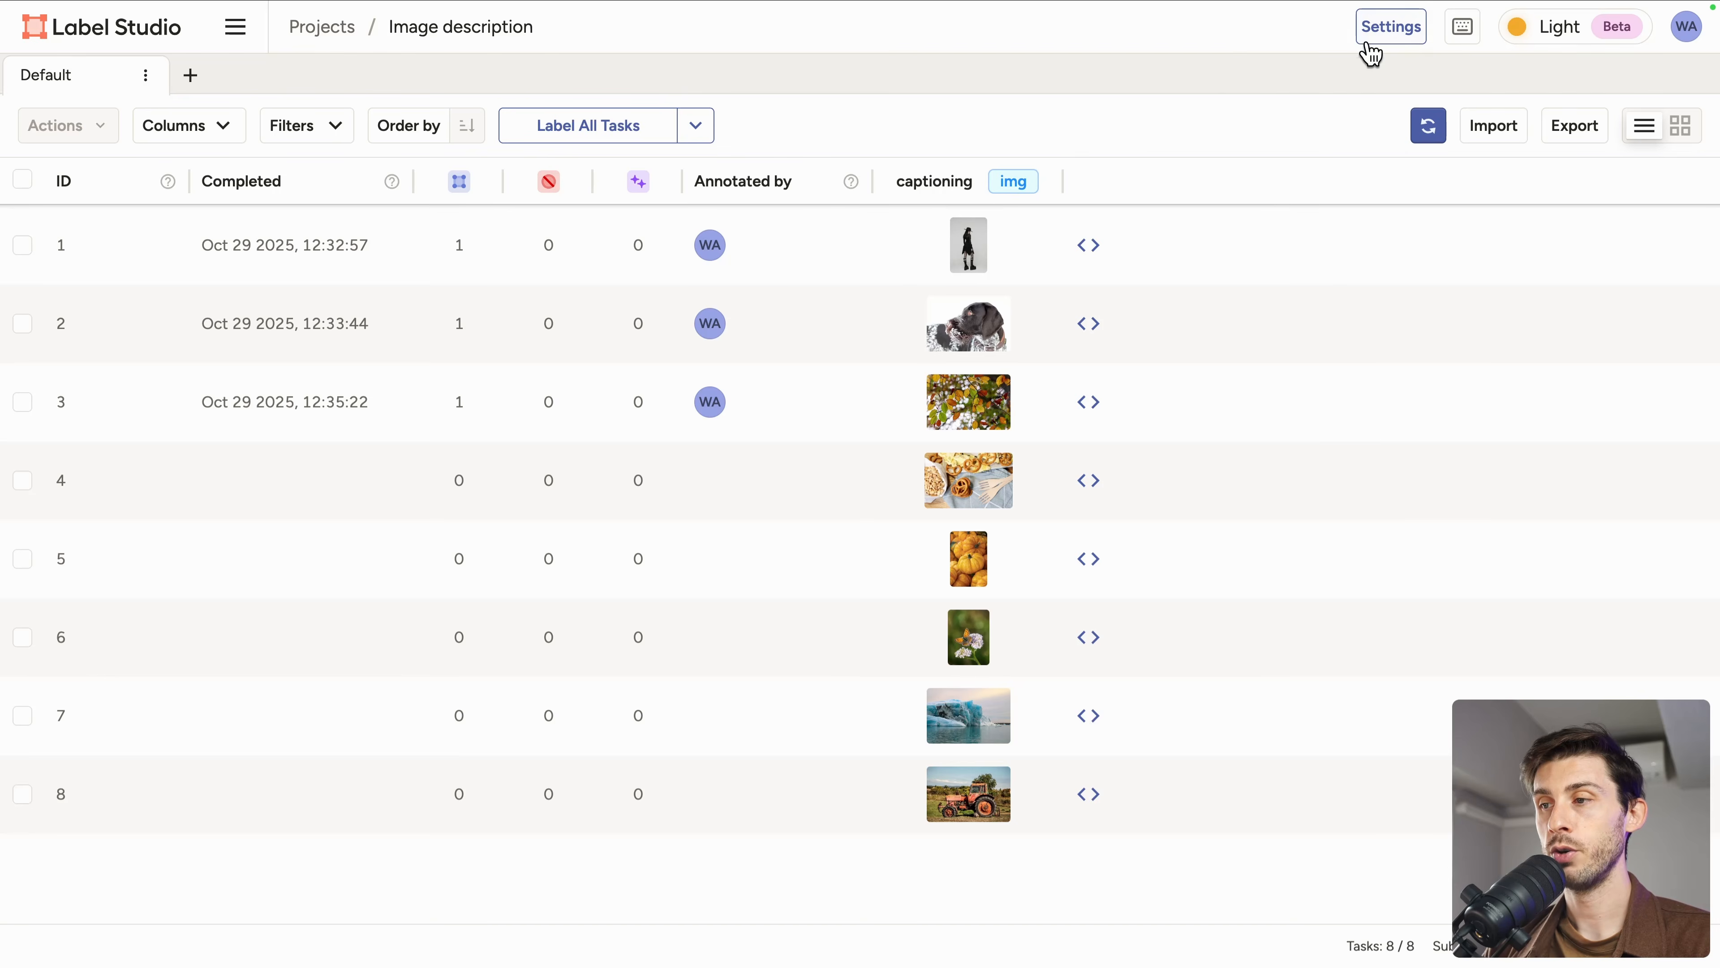
Step: Browse the project's settings sections for annotation, labeling interface, model and predictions
click(1385, 30)
click(114, 188)
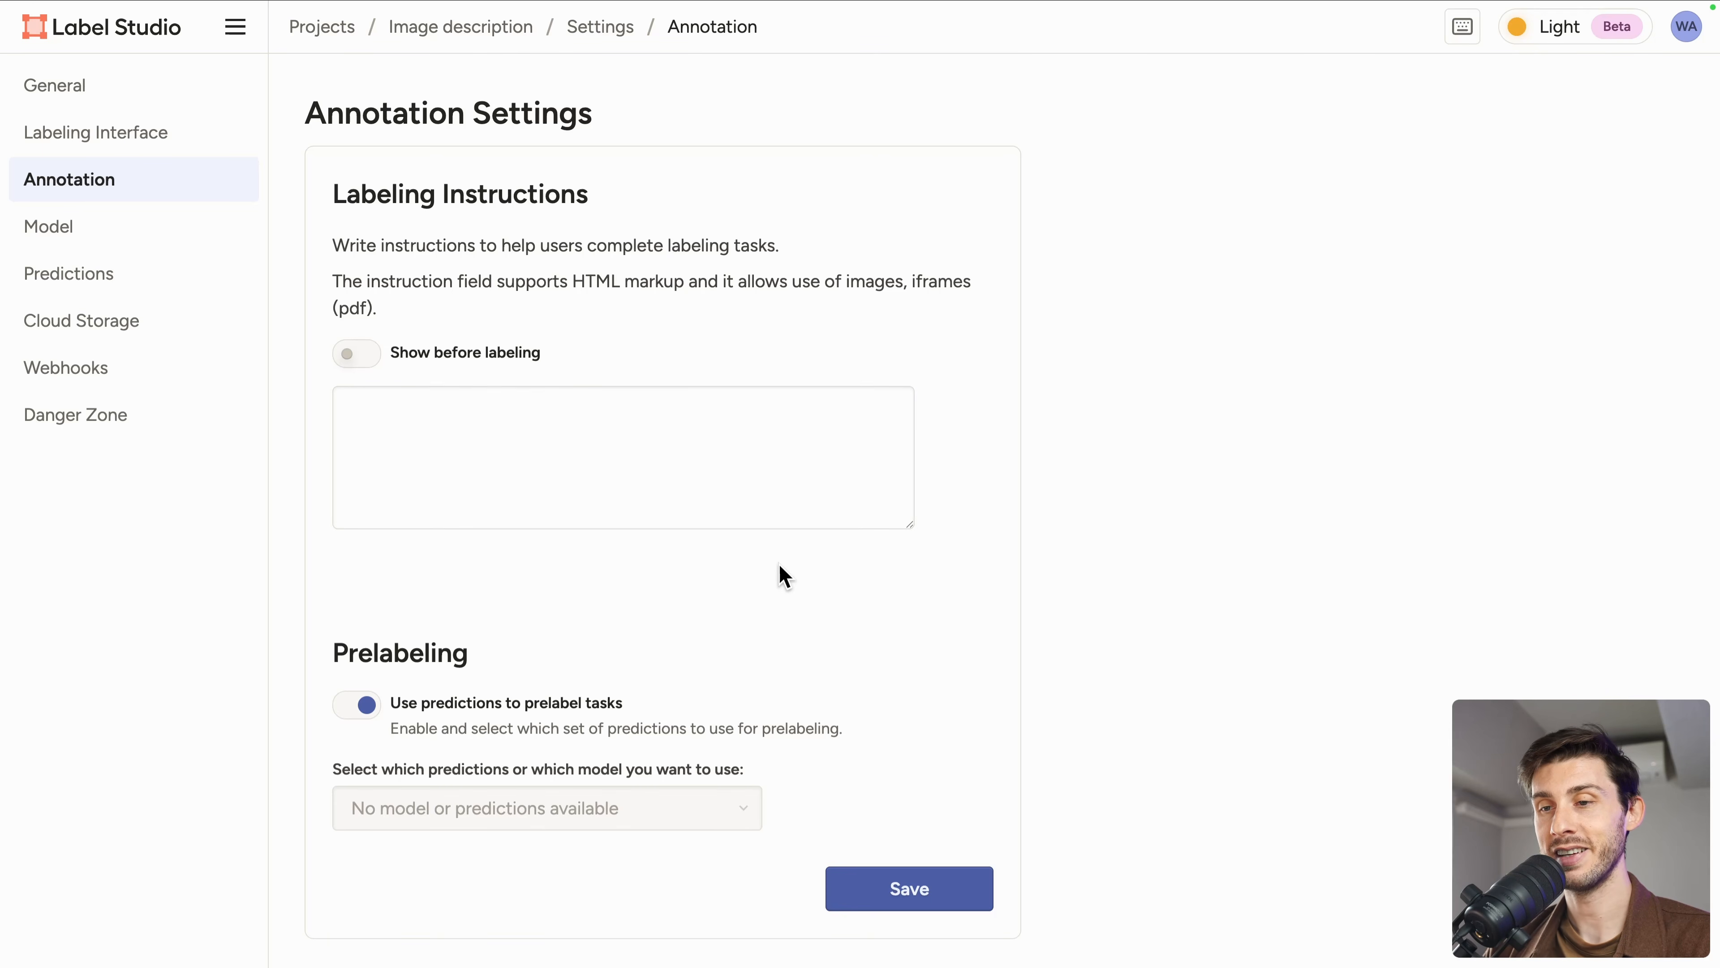
click(128, 135)
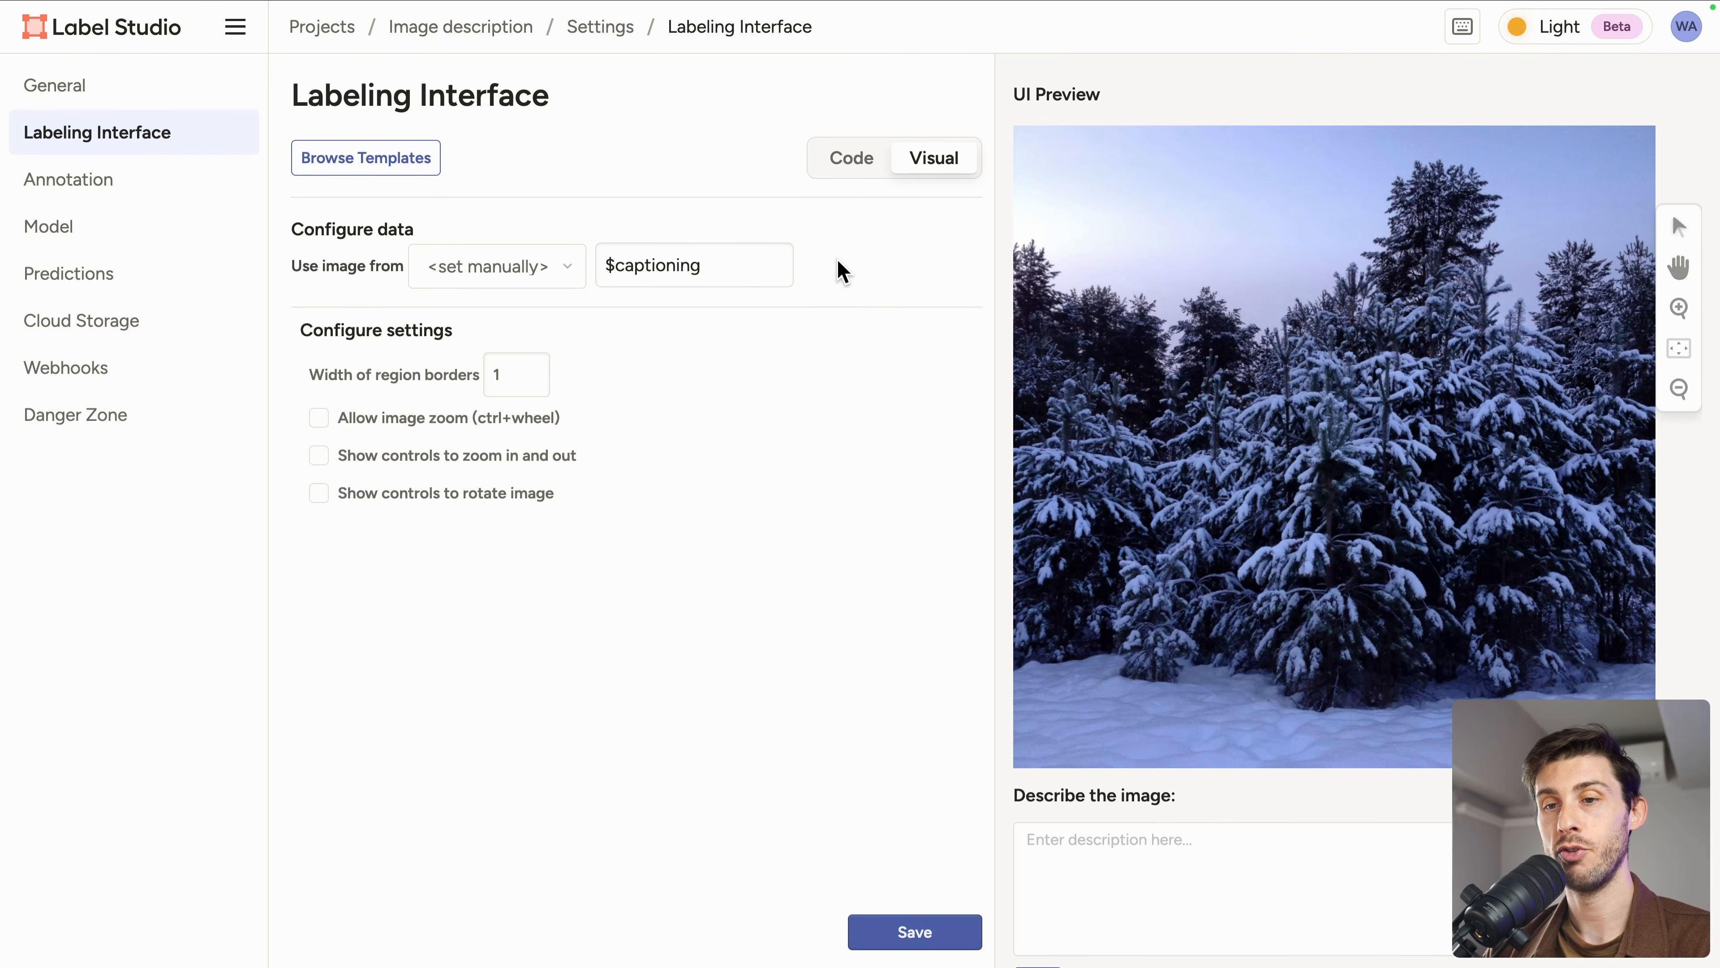
click(96, 233)
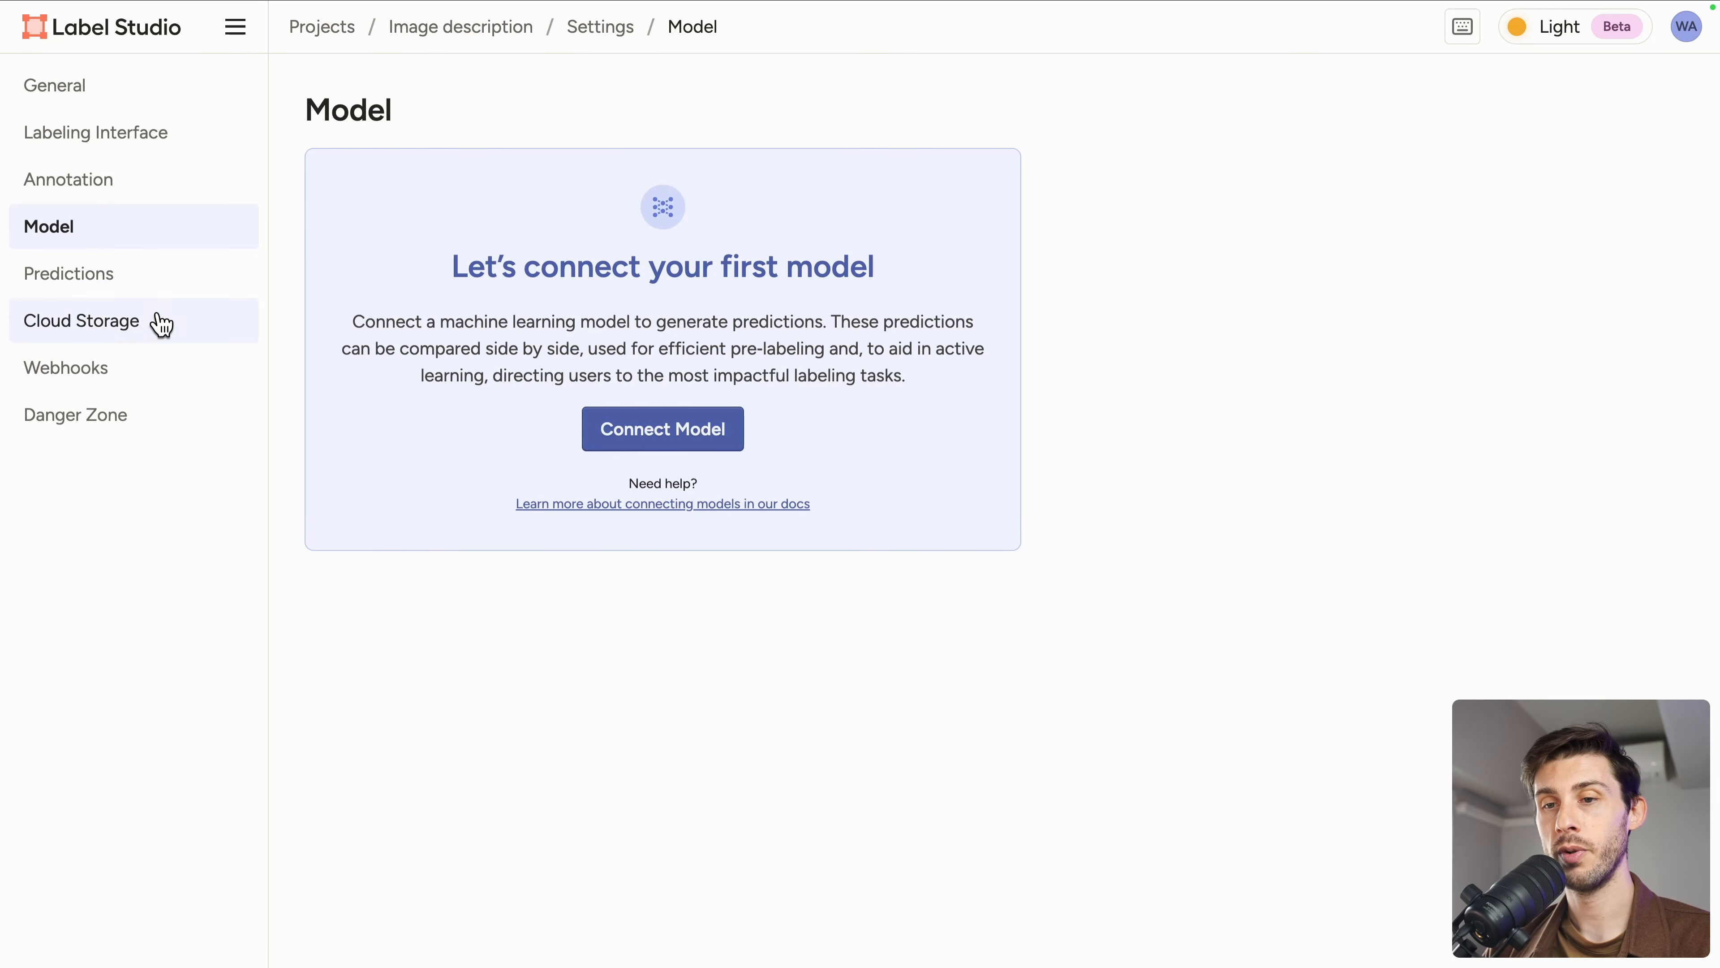
click(153, 278)
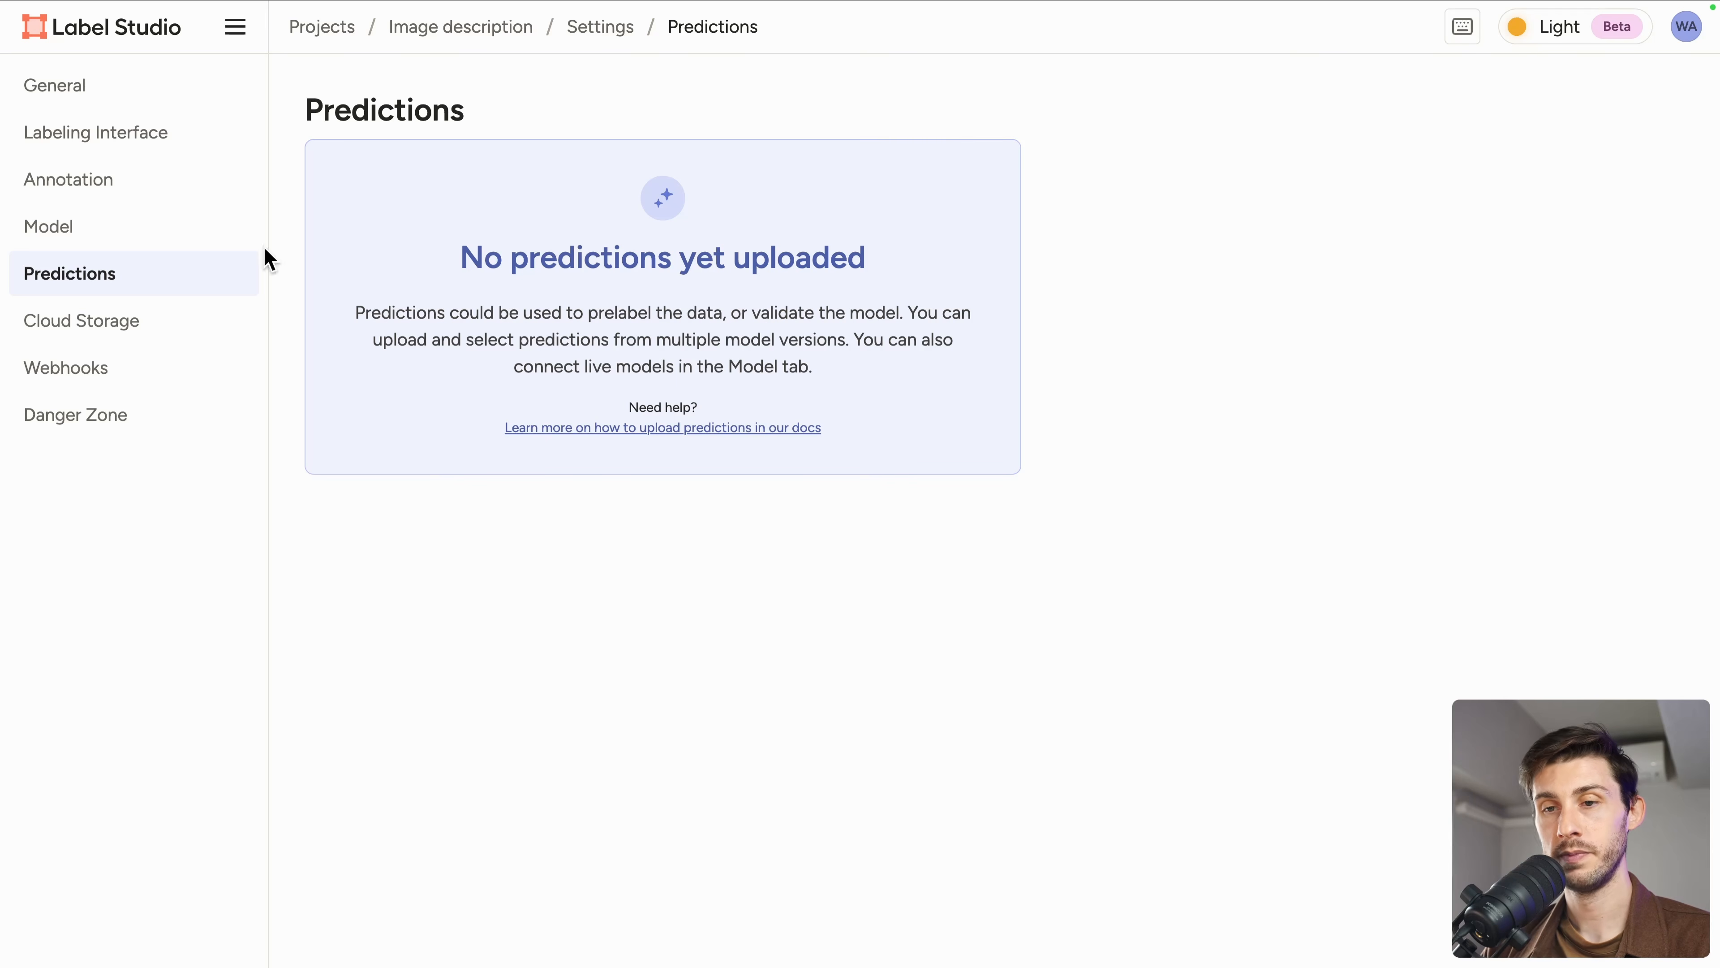
Step: Open the model connection form to review its fields, then close it
click(243, 228)
click(671, 434)
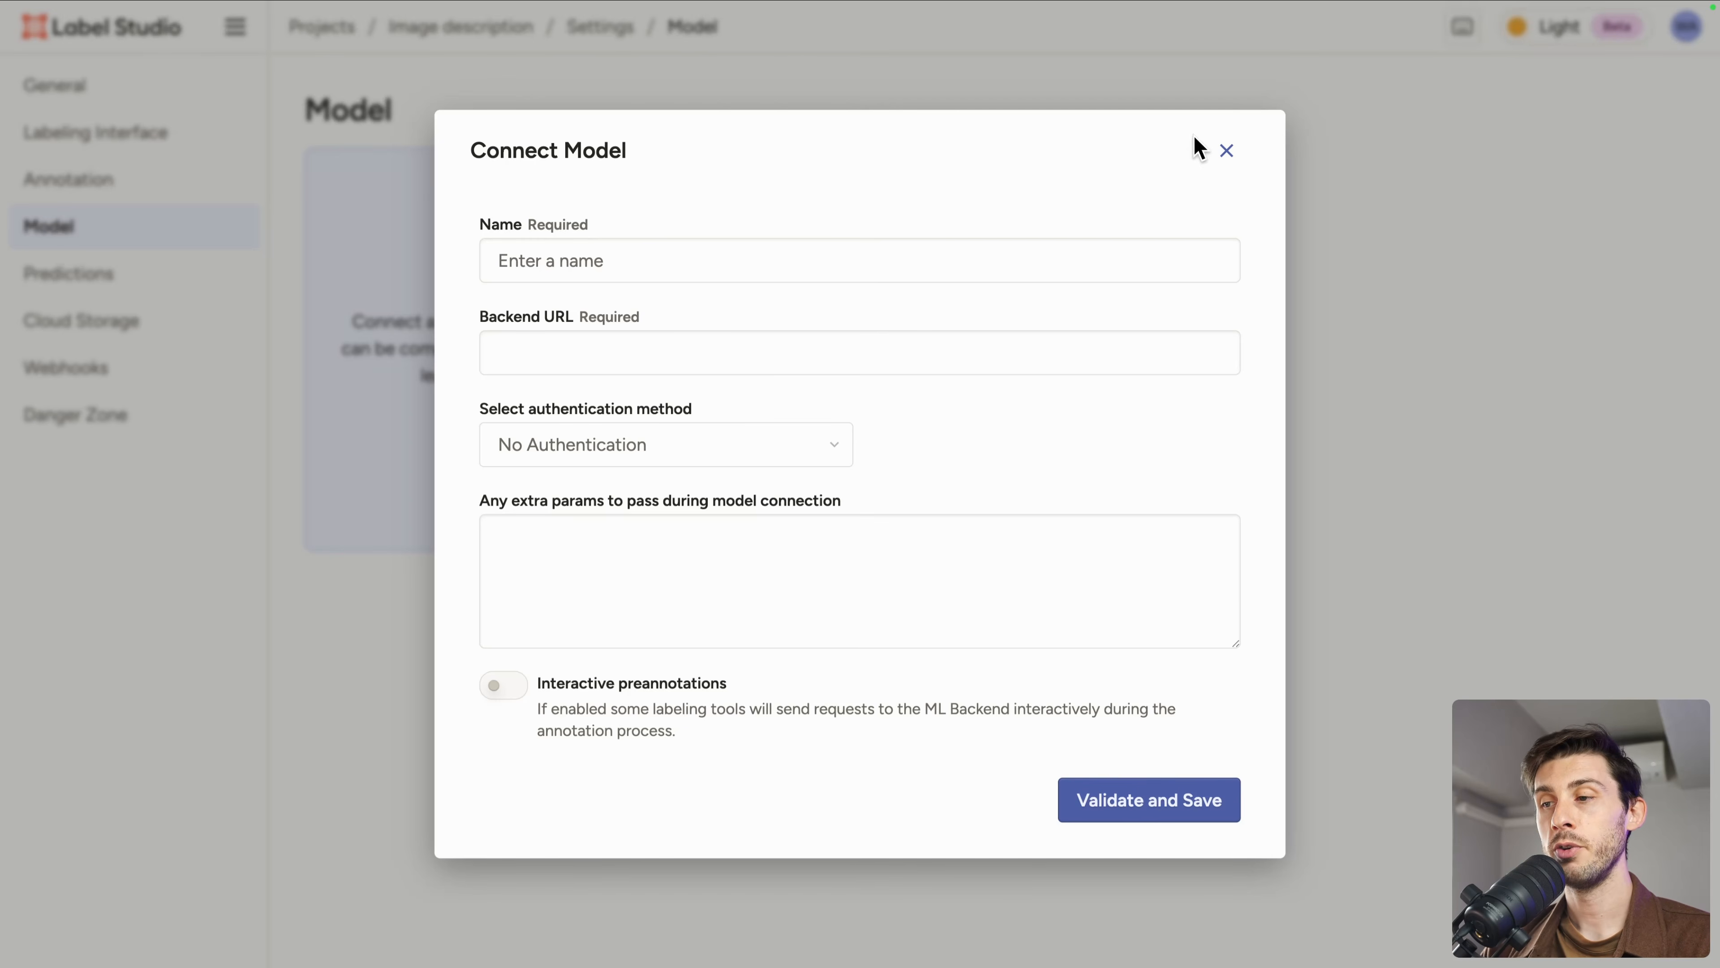
click(1227, 152)
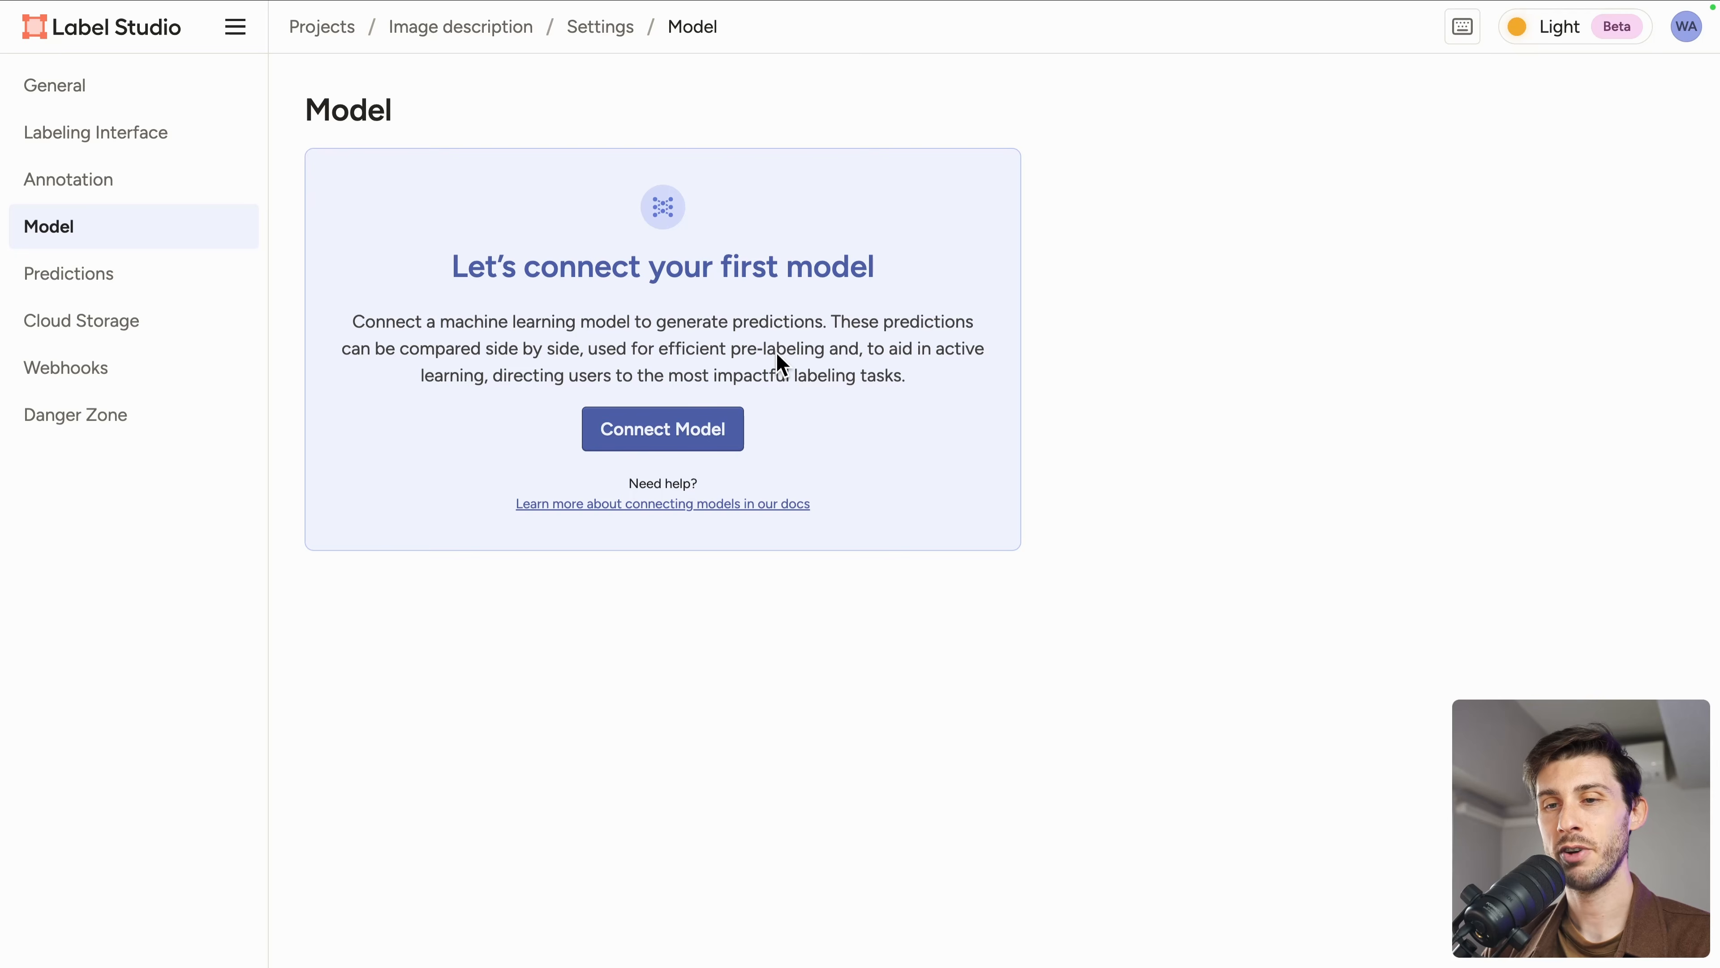
Step: Review the source and target cloud storage connection dialogs without adding any storage
click(60, 332)
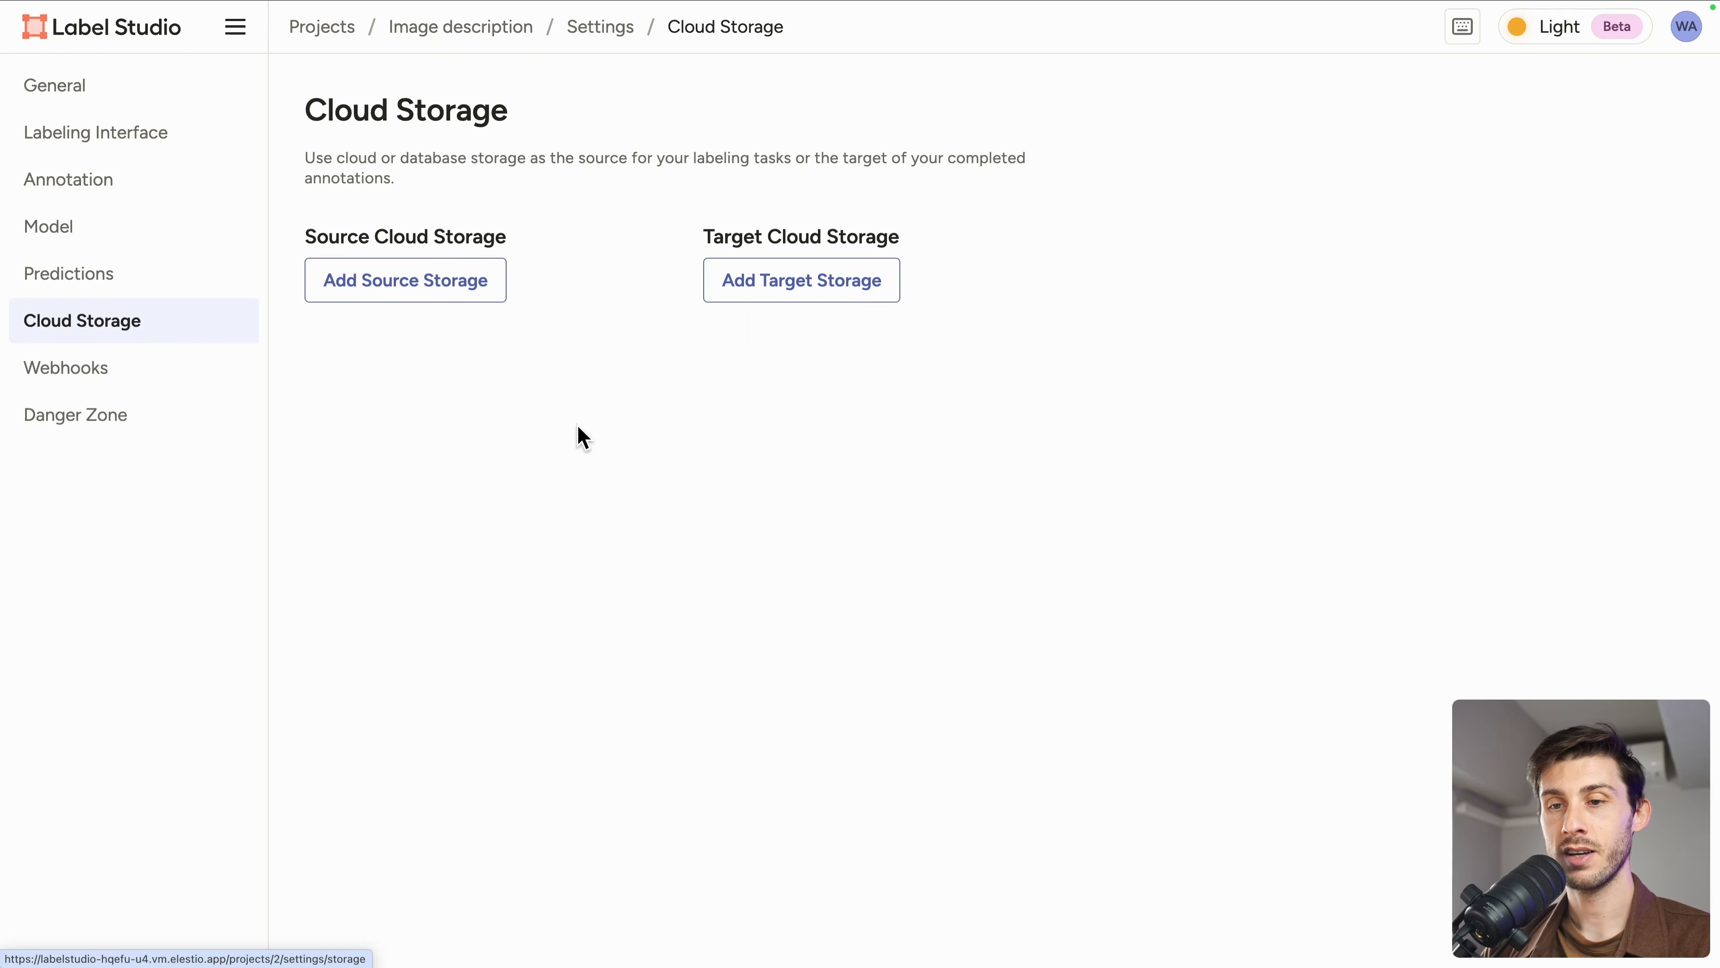
click(369, 296)
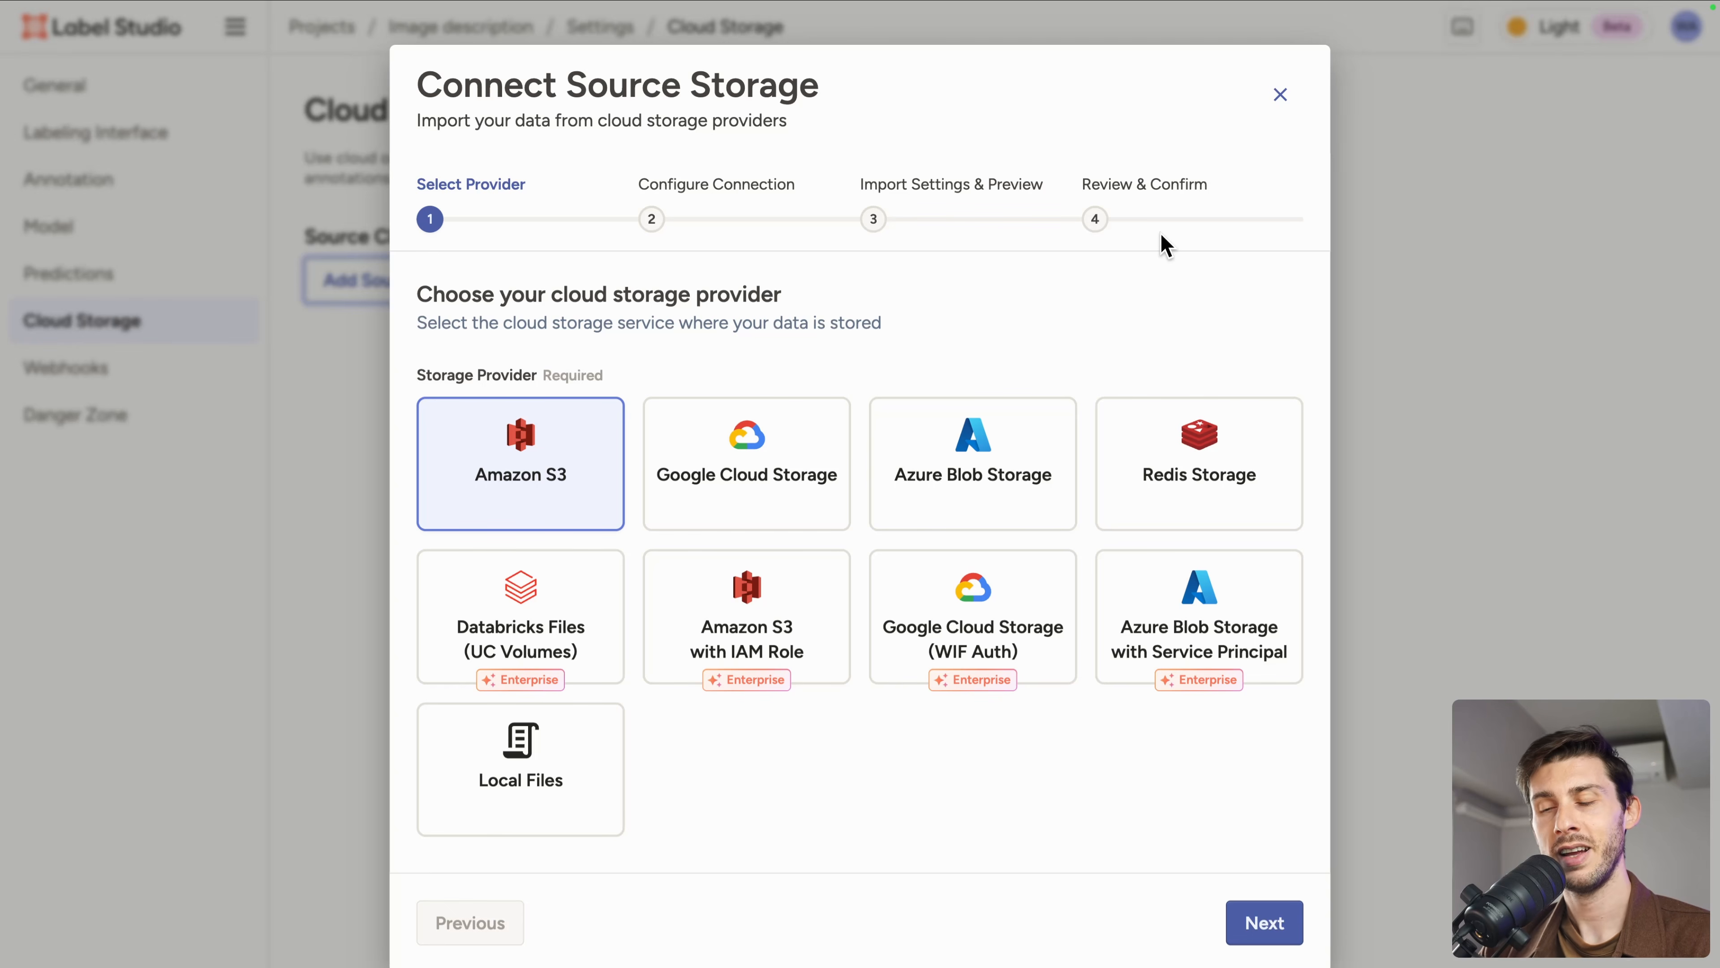
click(1281, 95)
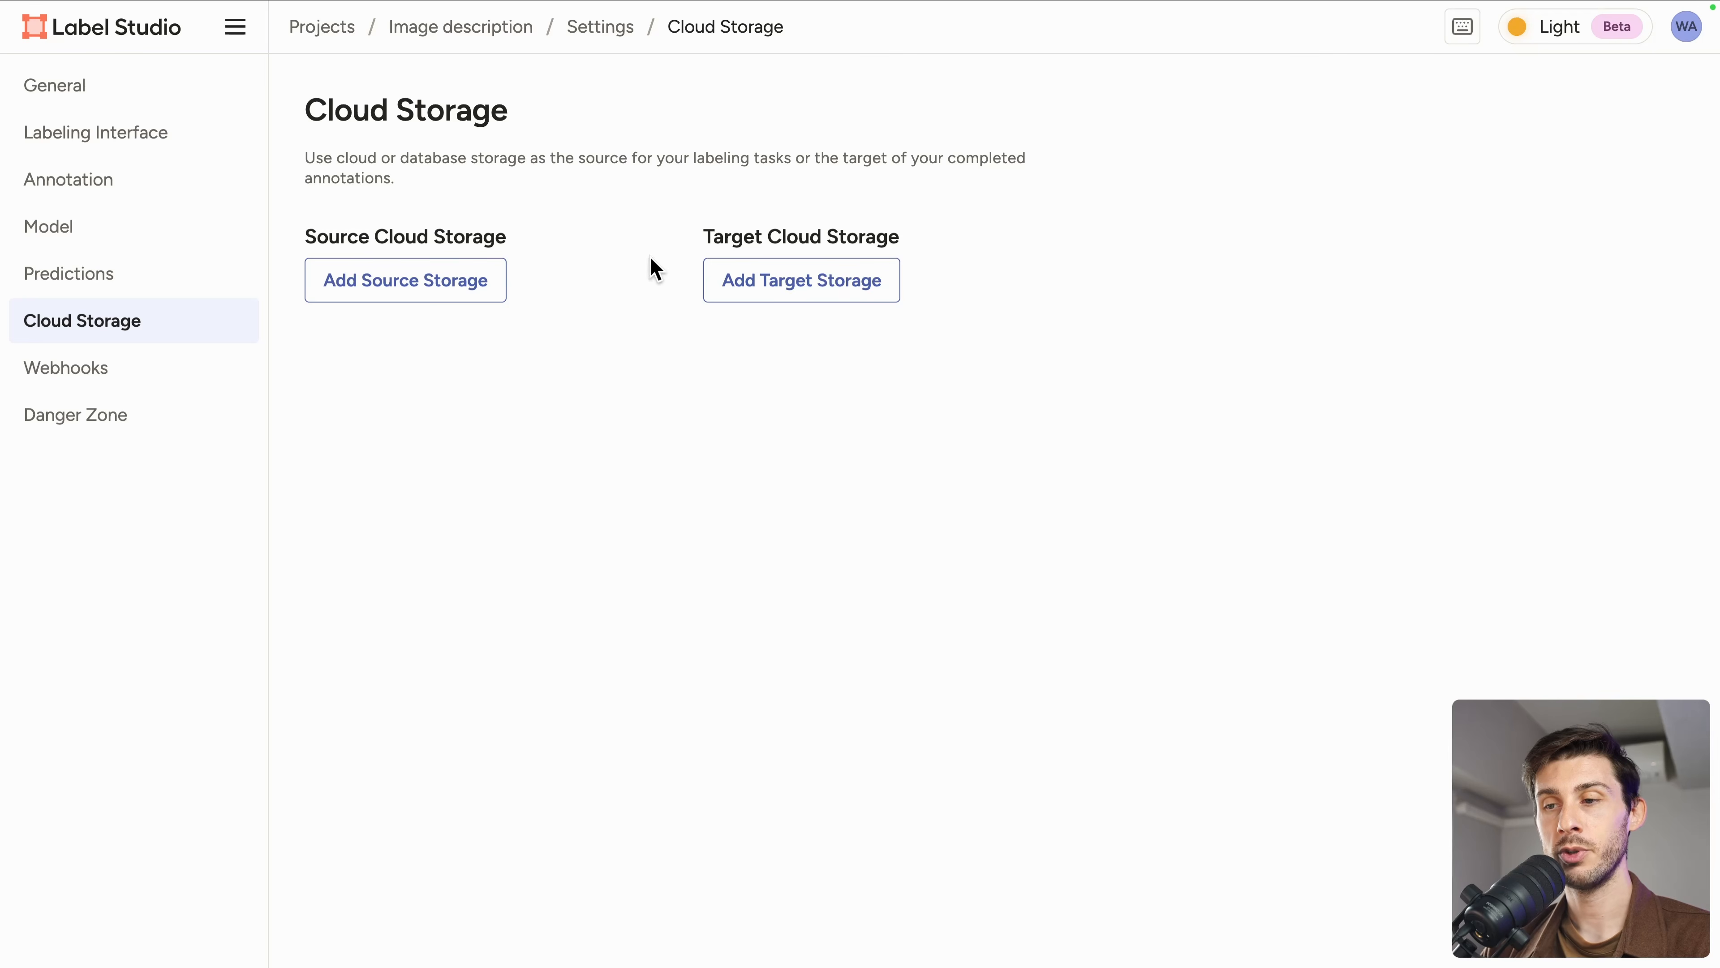
click(812, 293)
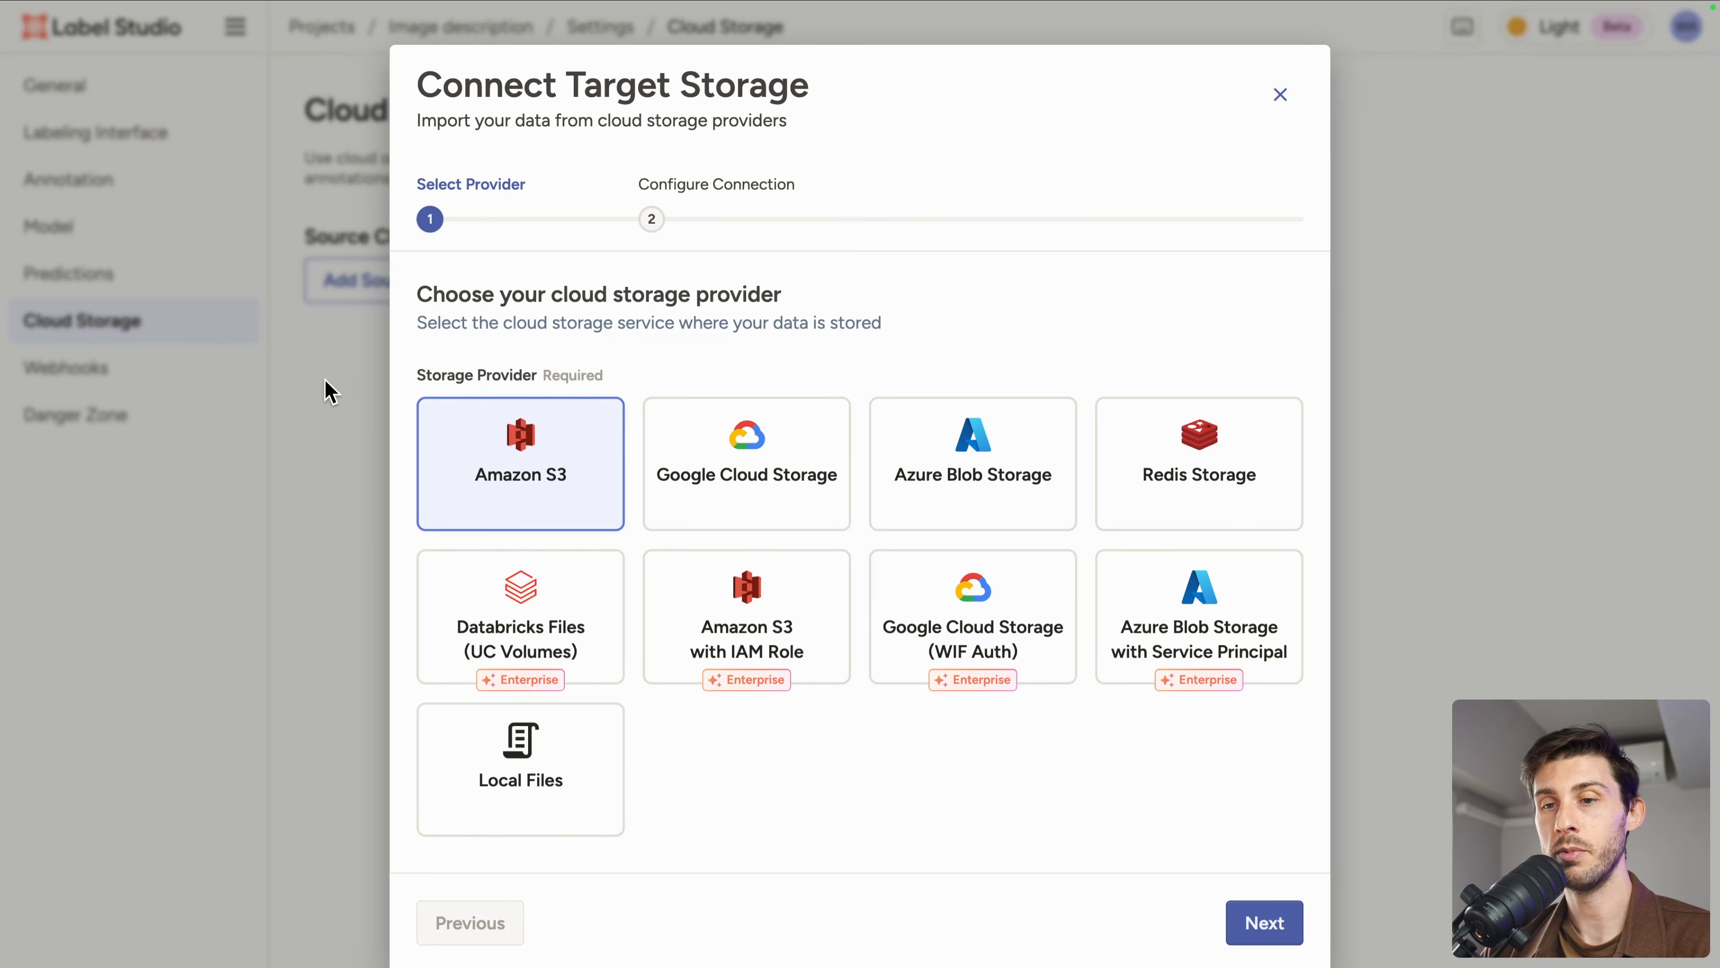
click(1279, 102)
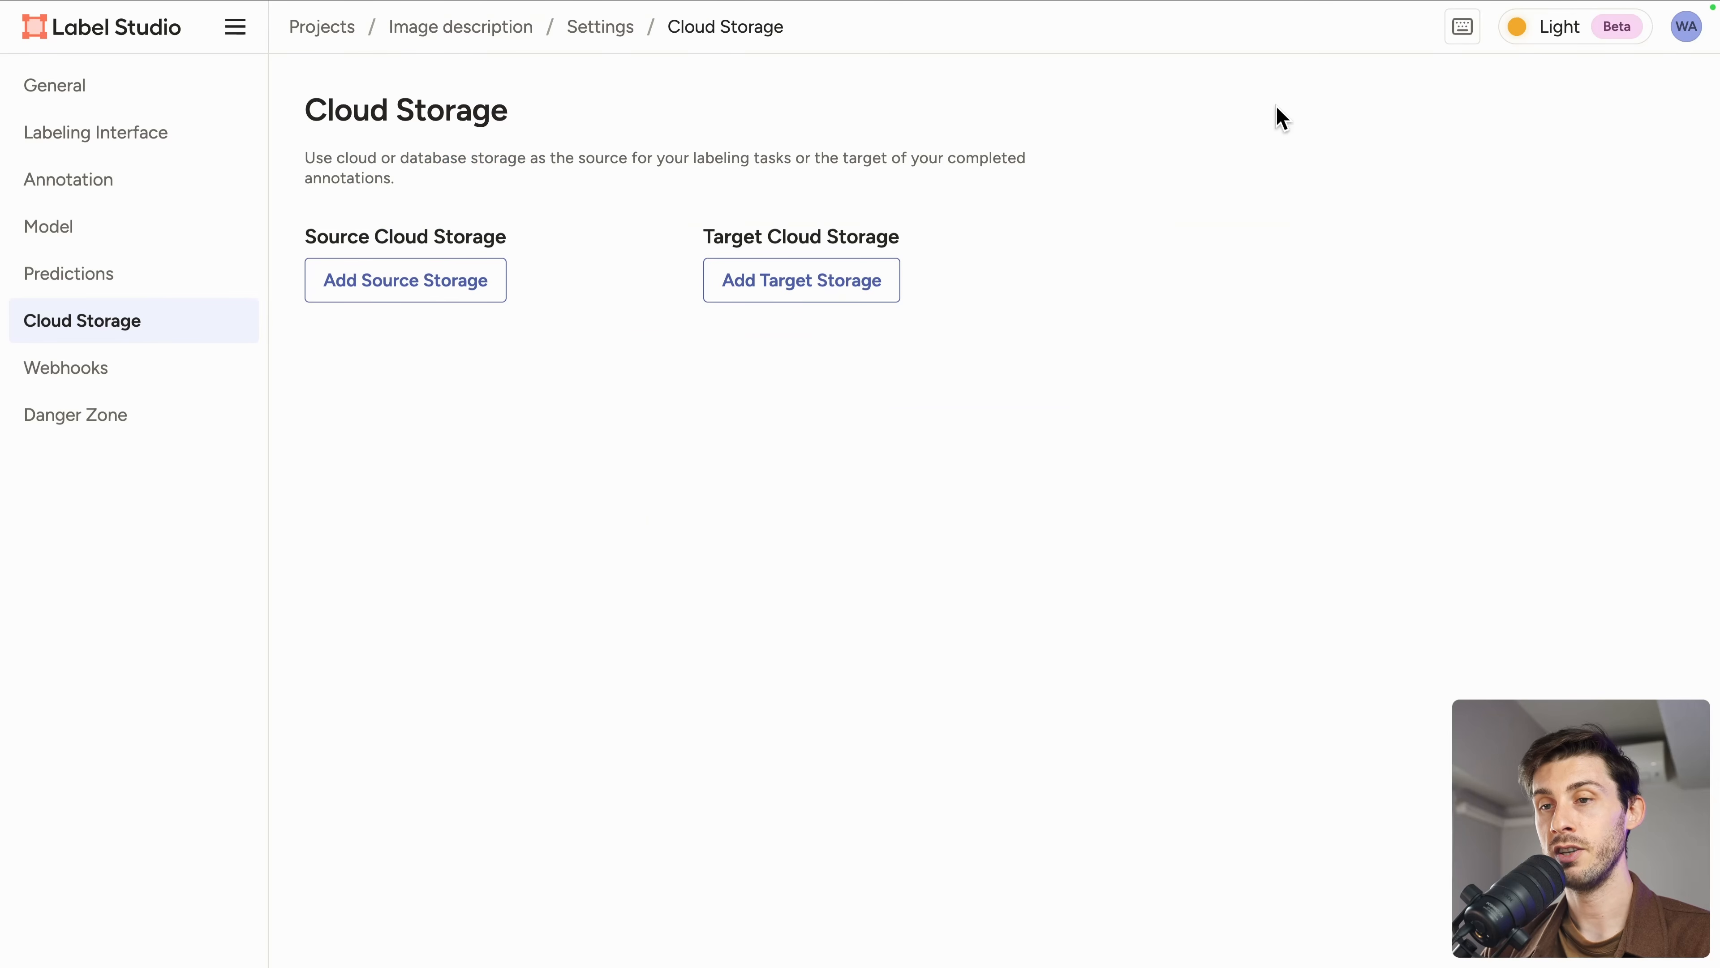
Step: Review the project's webhooks section and the new webhook form without adding a webhook
click(128, 381)
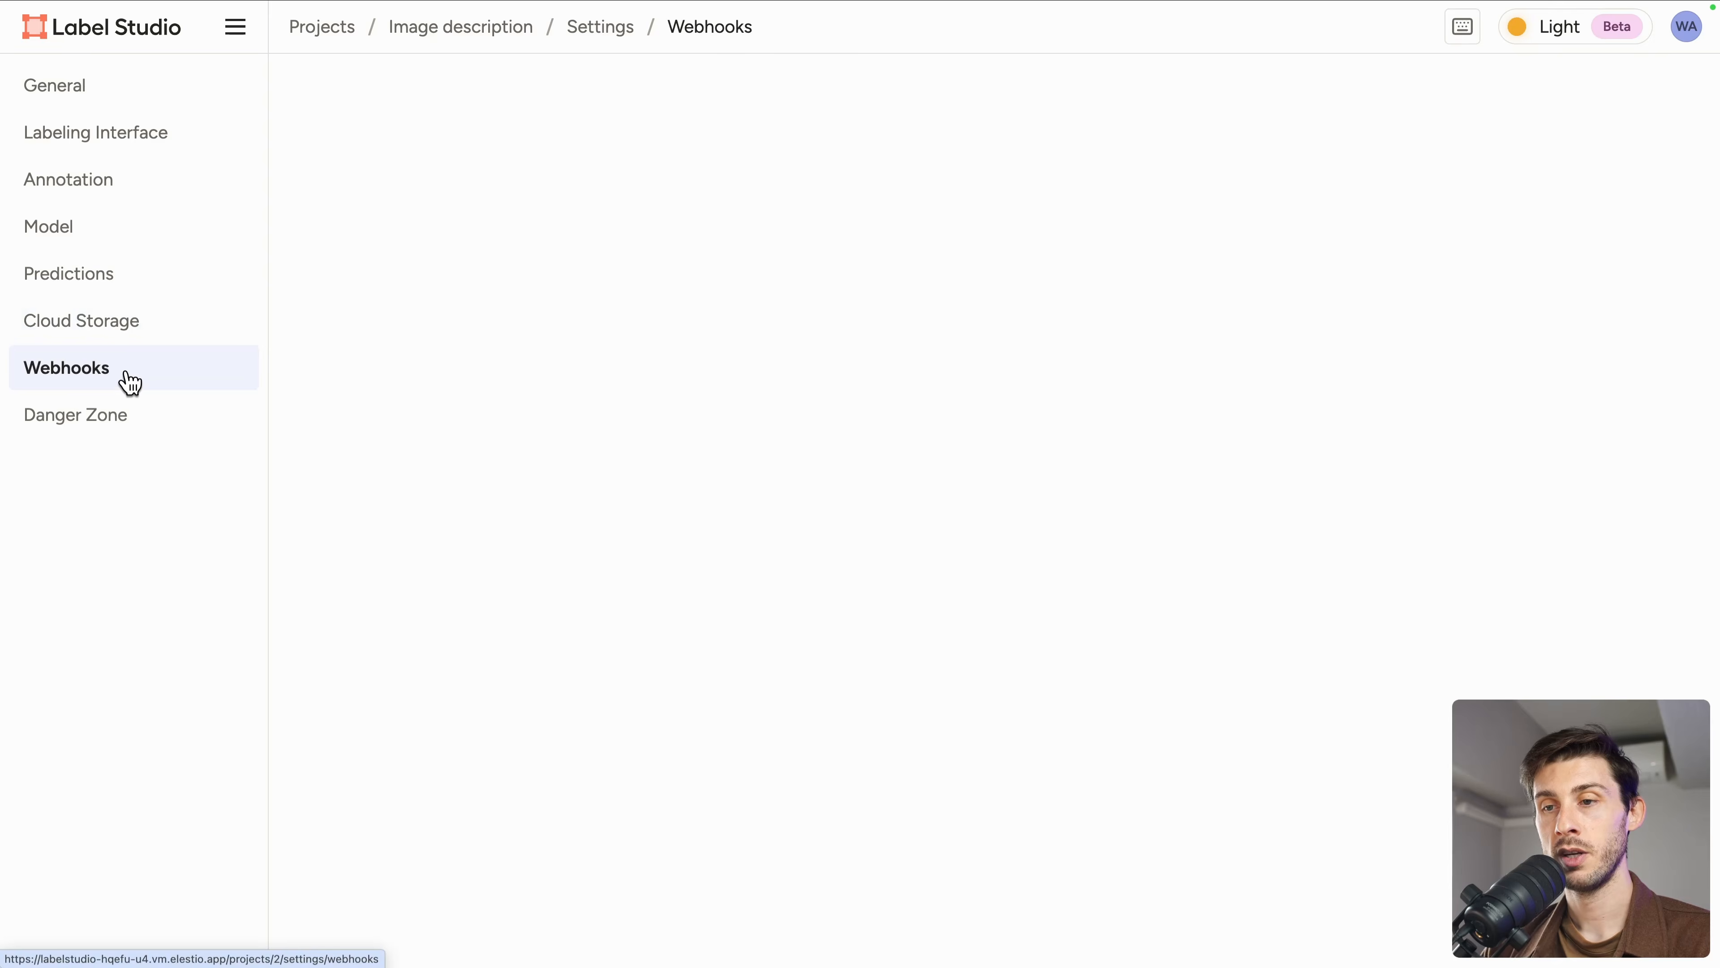
click(367, 178)
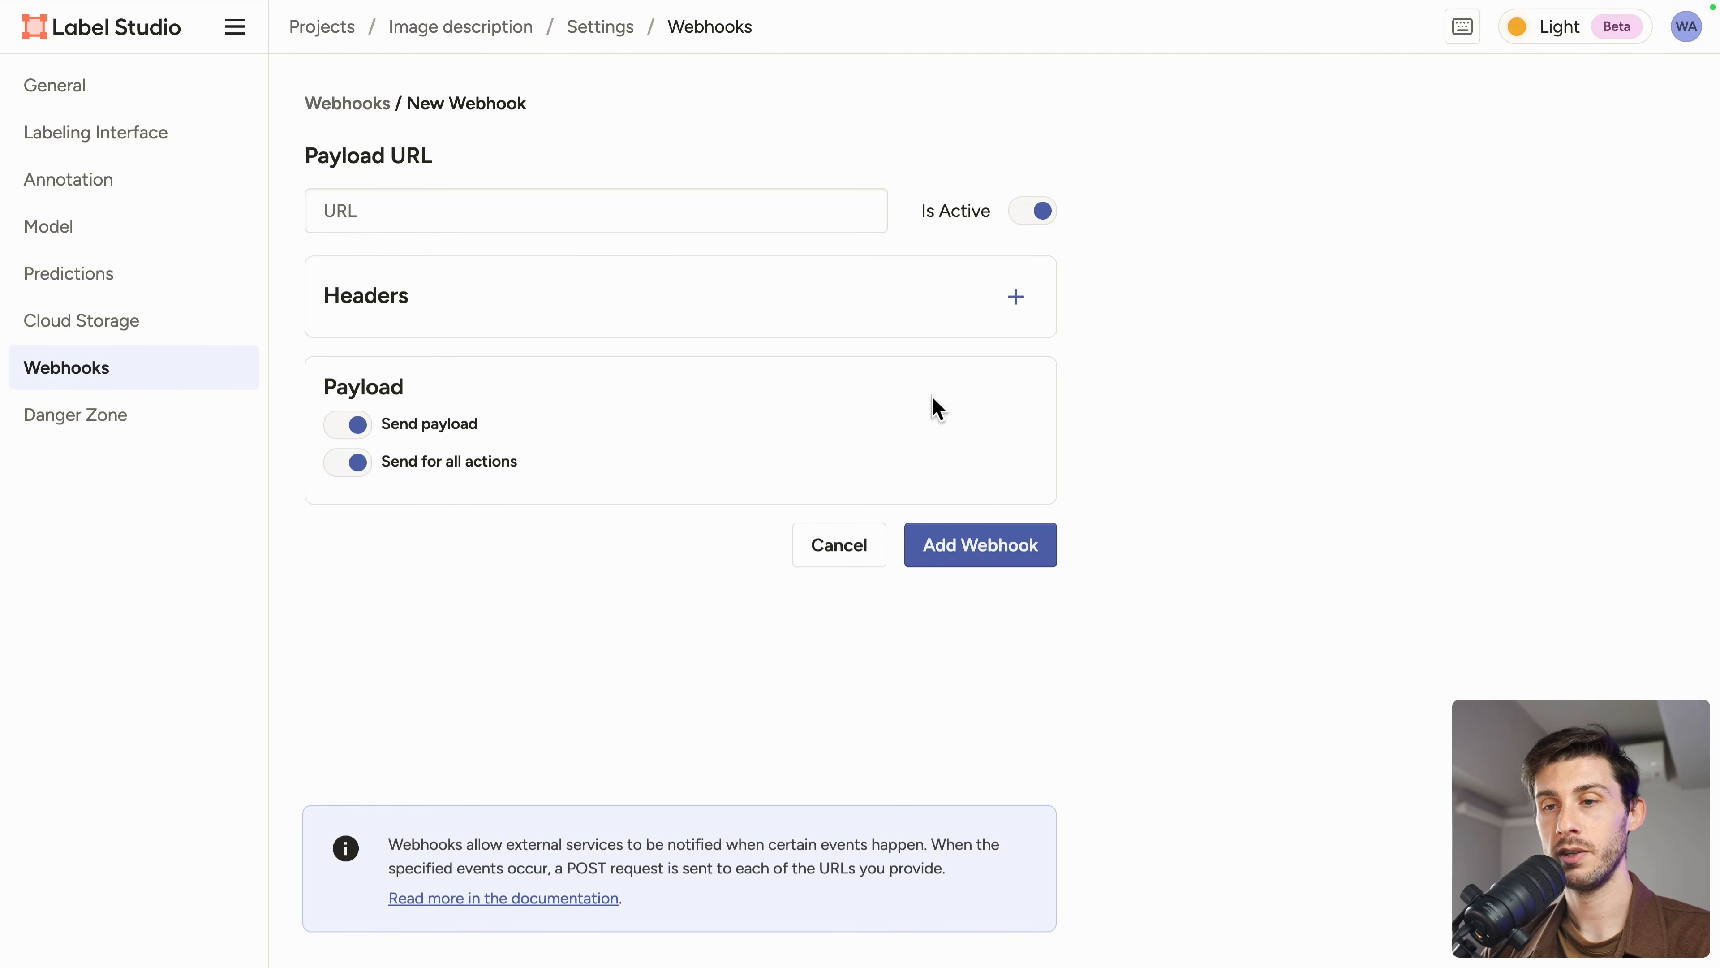
Step: Go to the Organization members page and dismiss the single sign-on notice
click(235, 26)
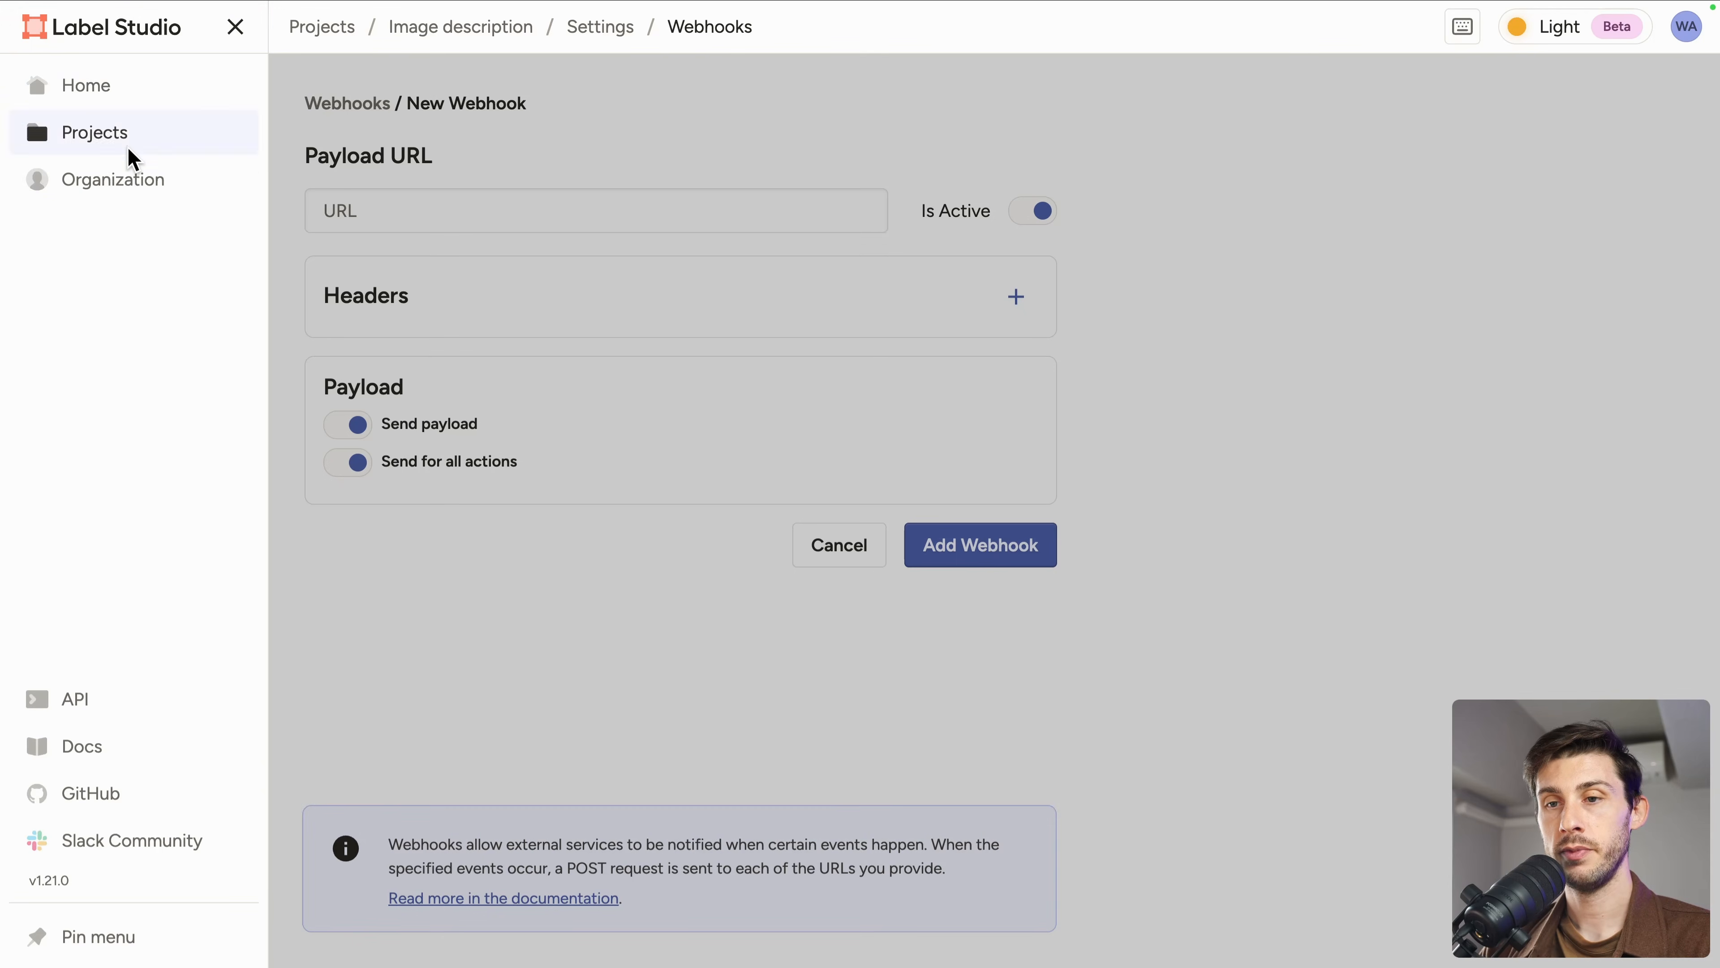
click(98, 192)
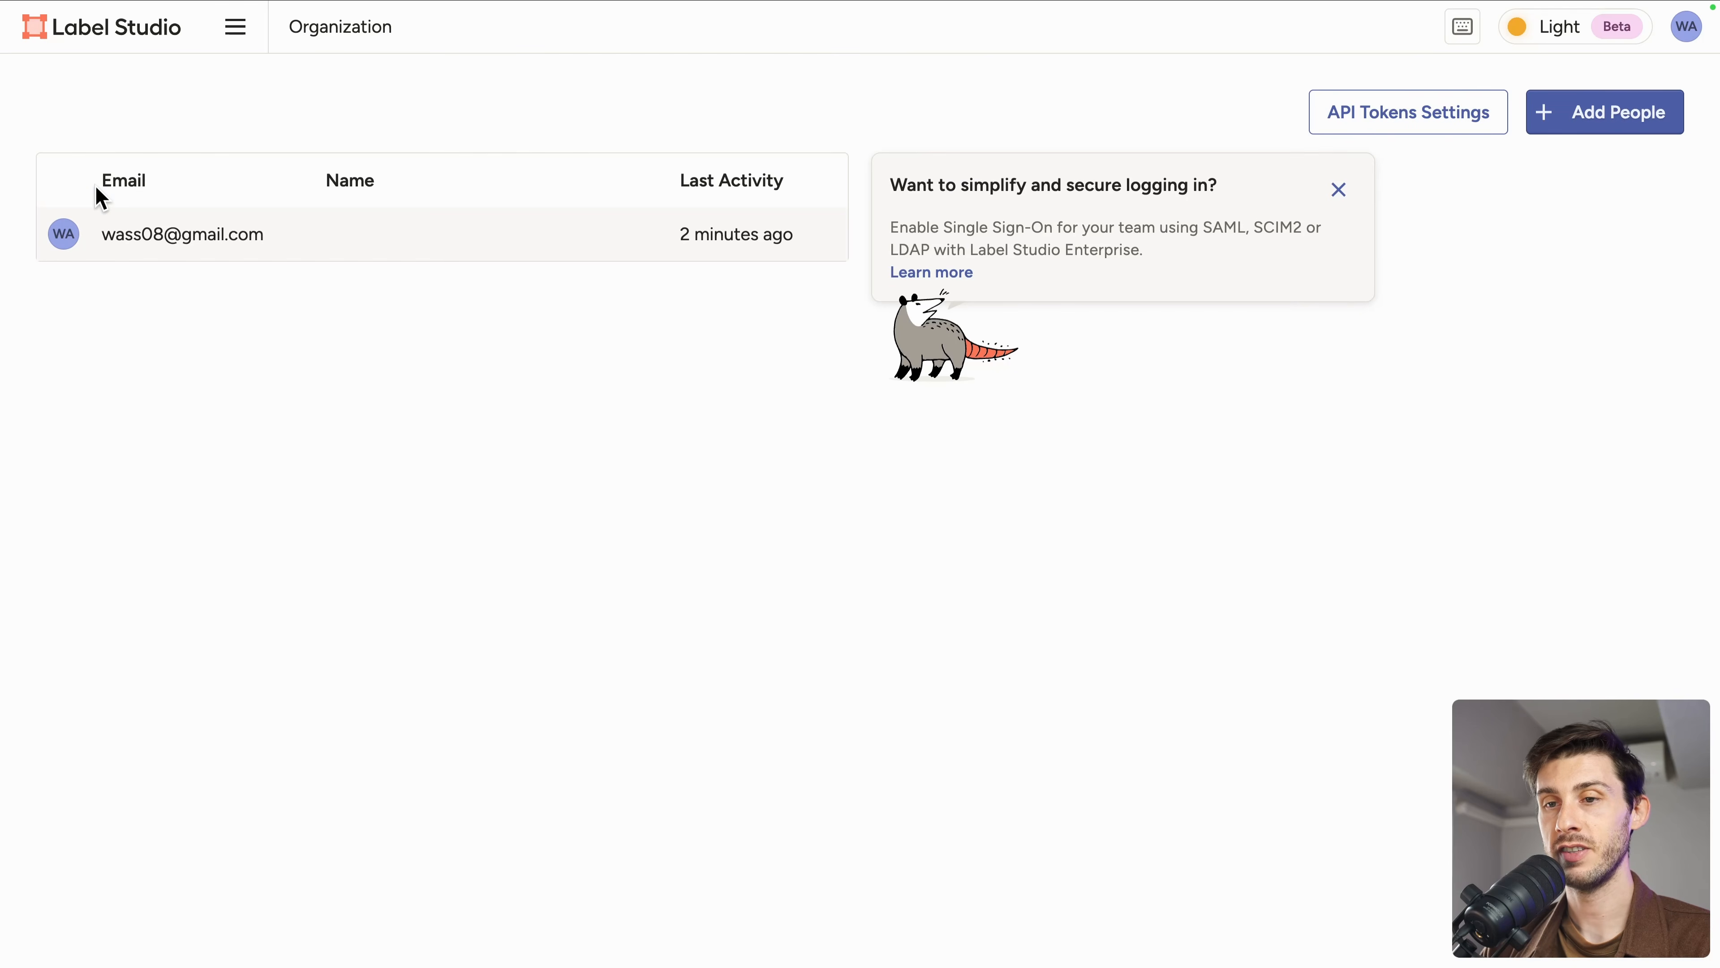
click(1338, 191)
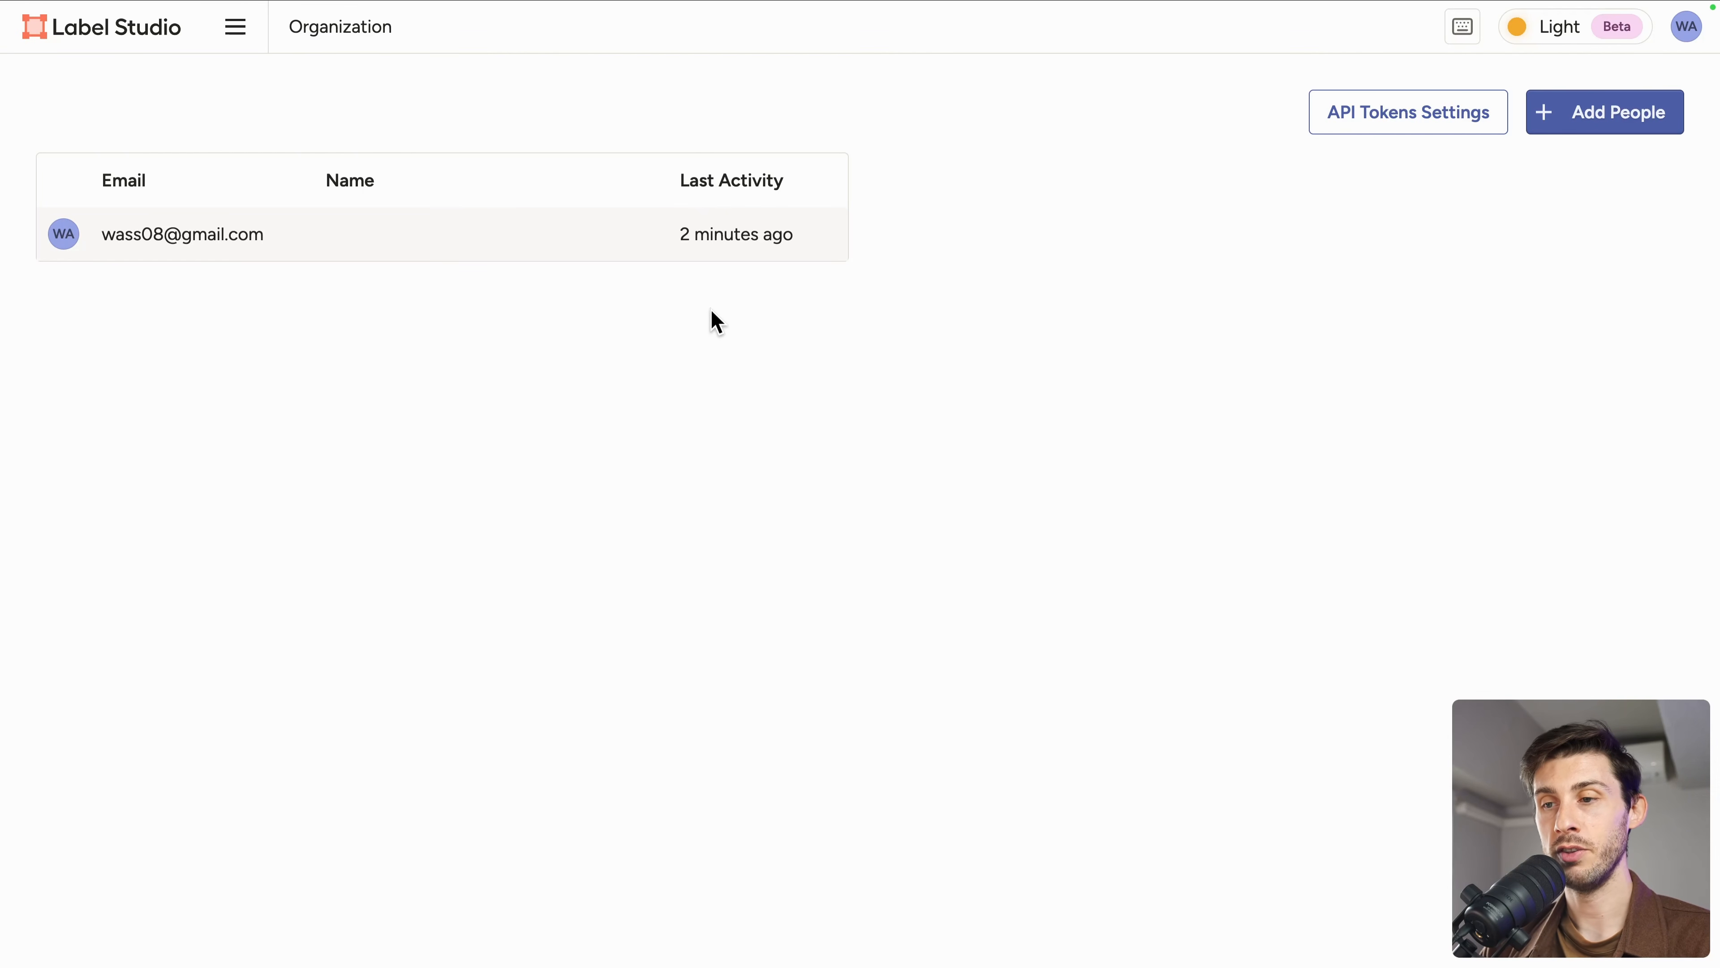
Step: Open the invite people dialog to view the invitation link, then close it without inviting anyone
click(1599, 123)
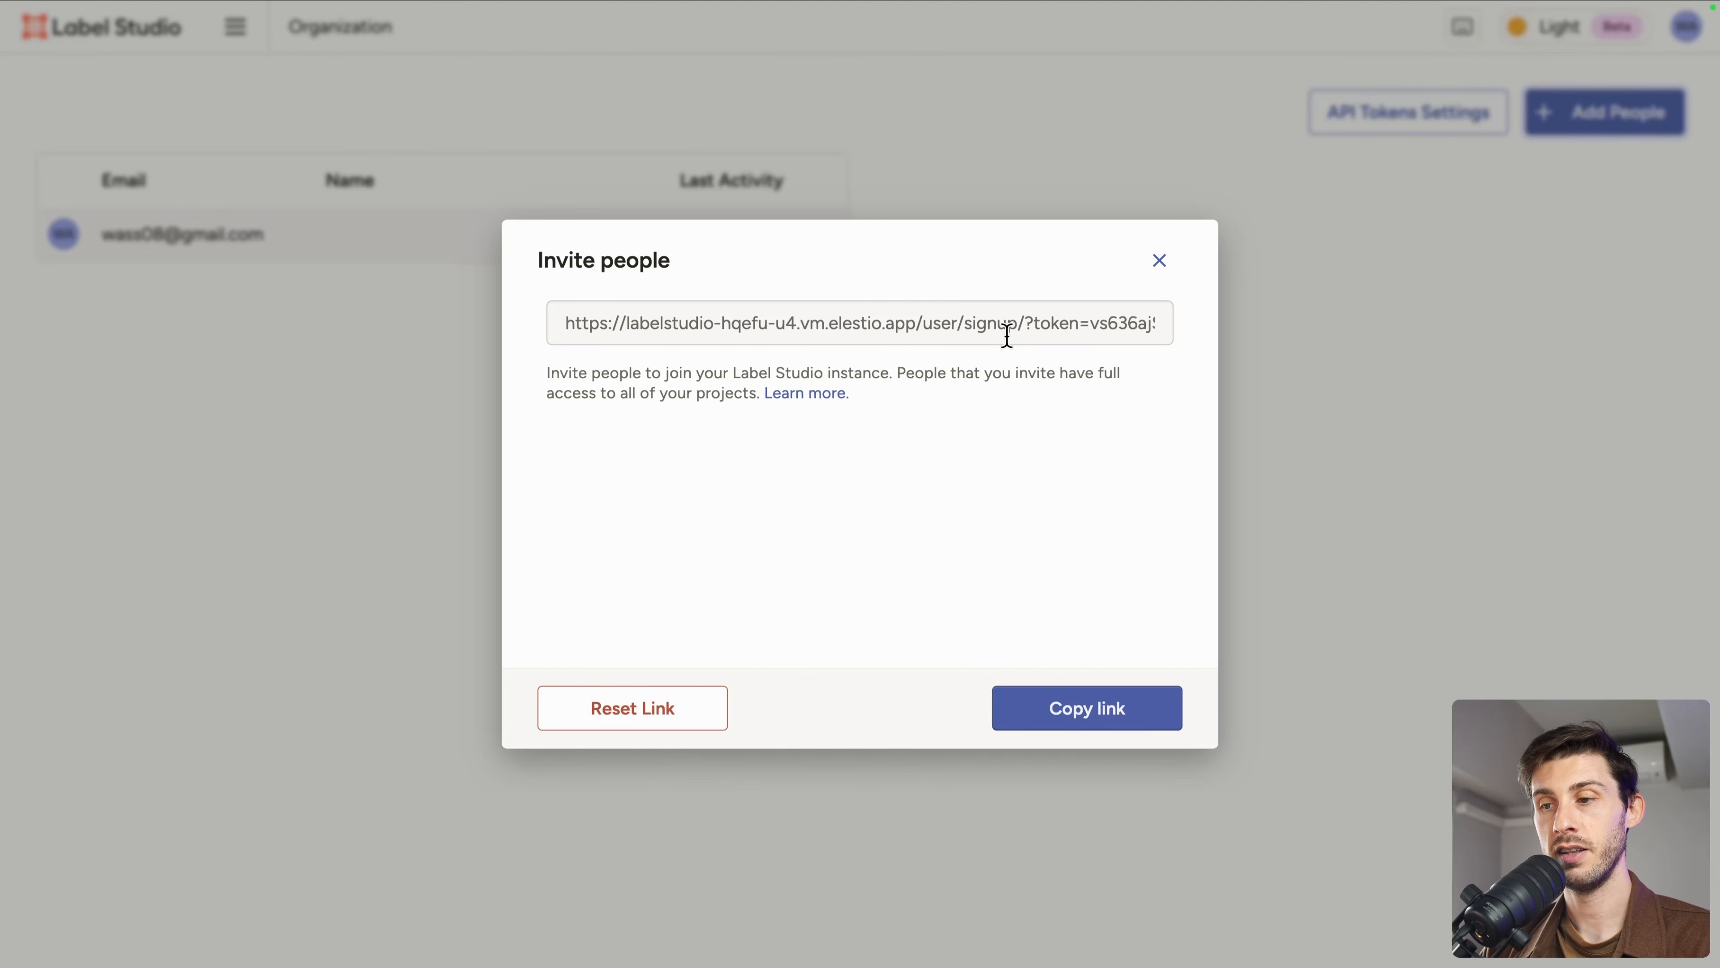
click(1159, 262)
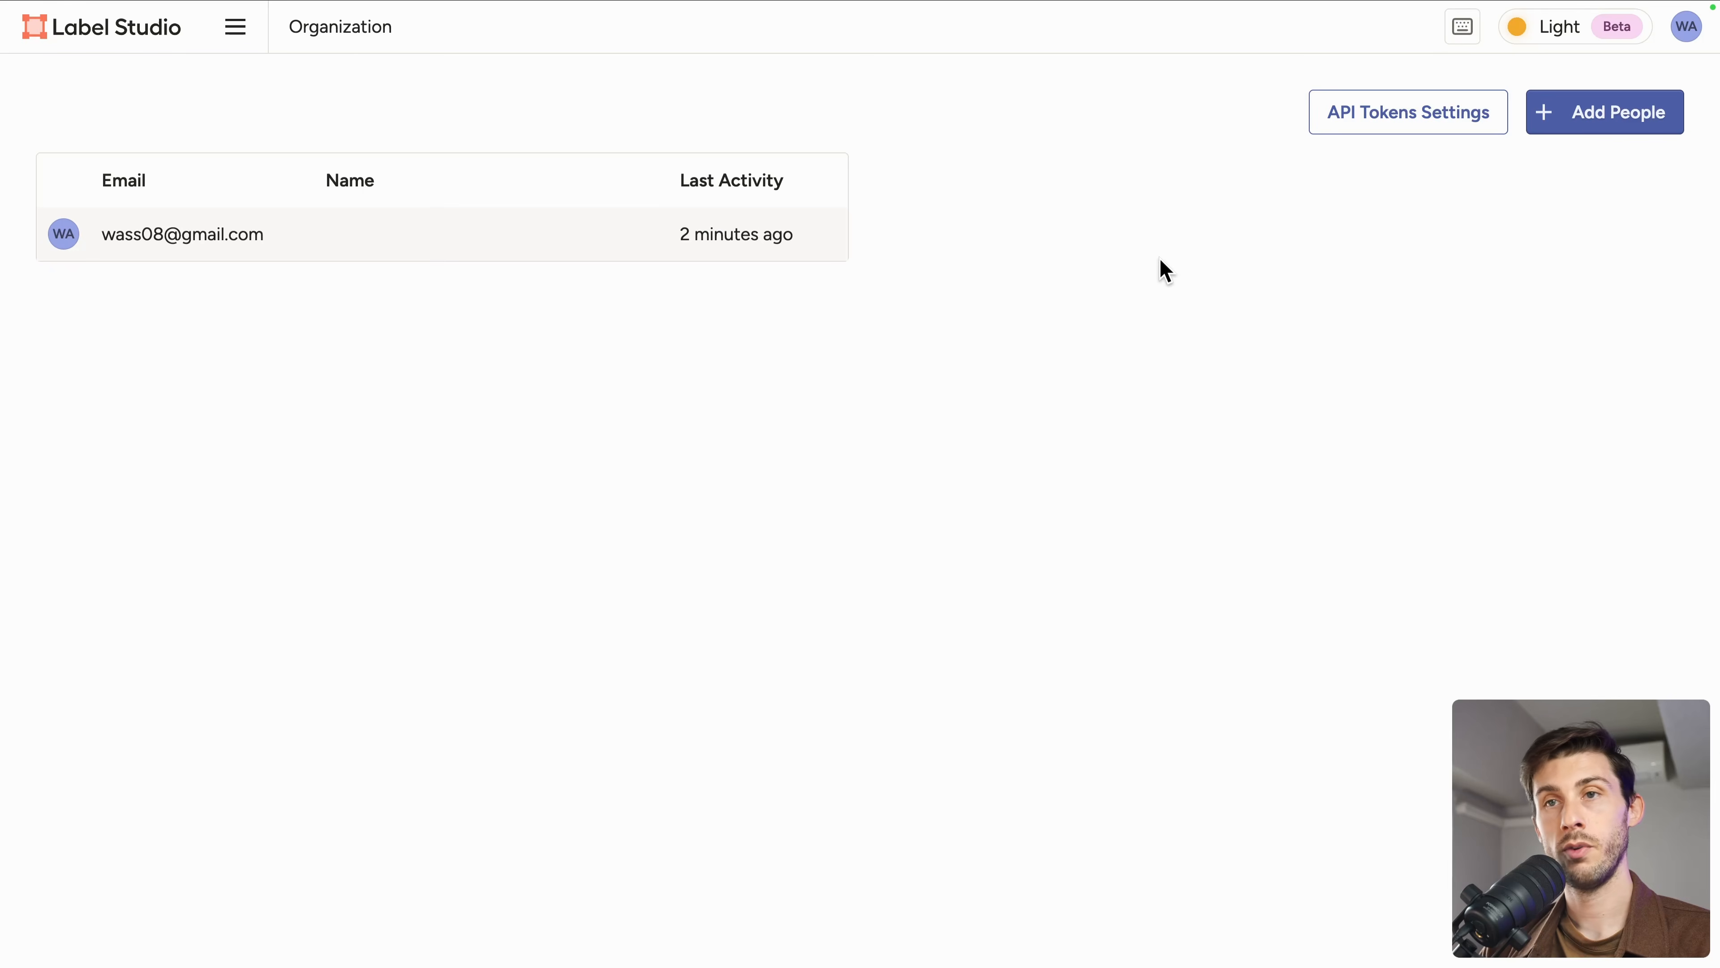
Step: Browse the Label Studio API reference sections and the documentation home page
click(1328, 112)
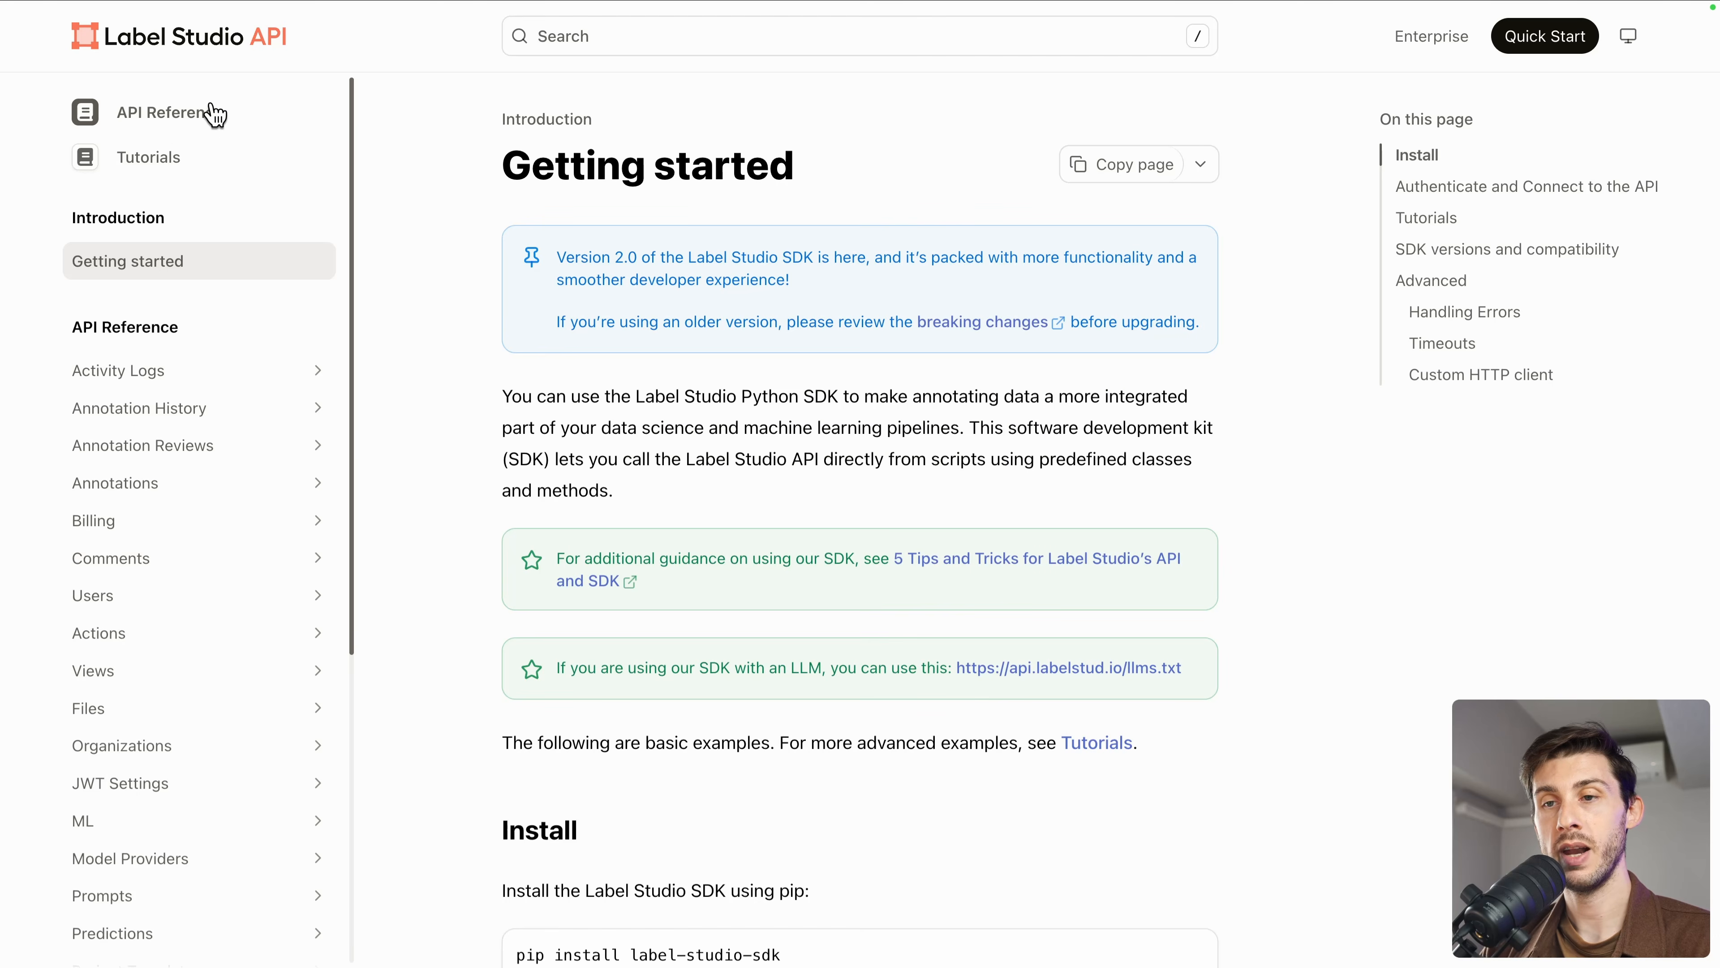
scroll(210, 602, down, 5)
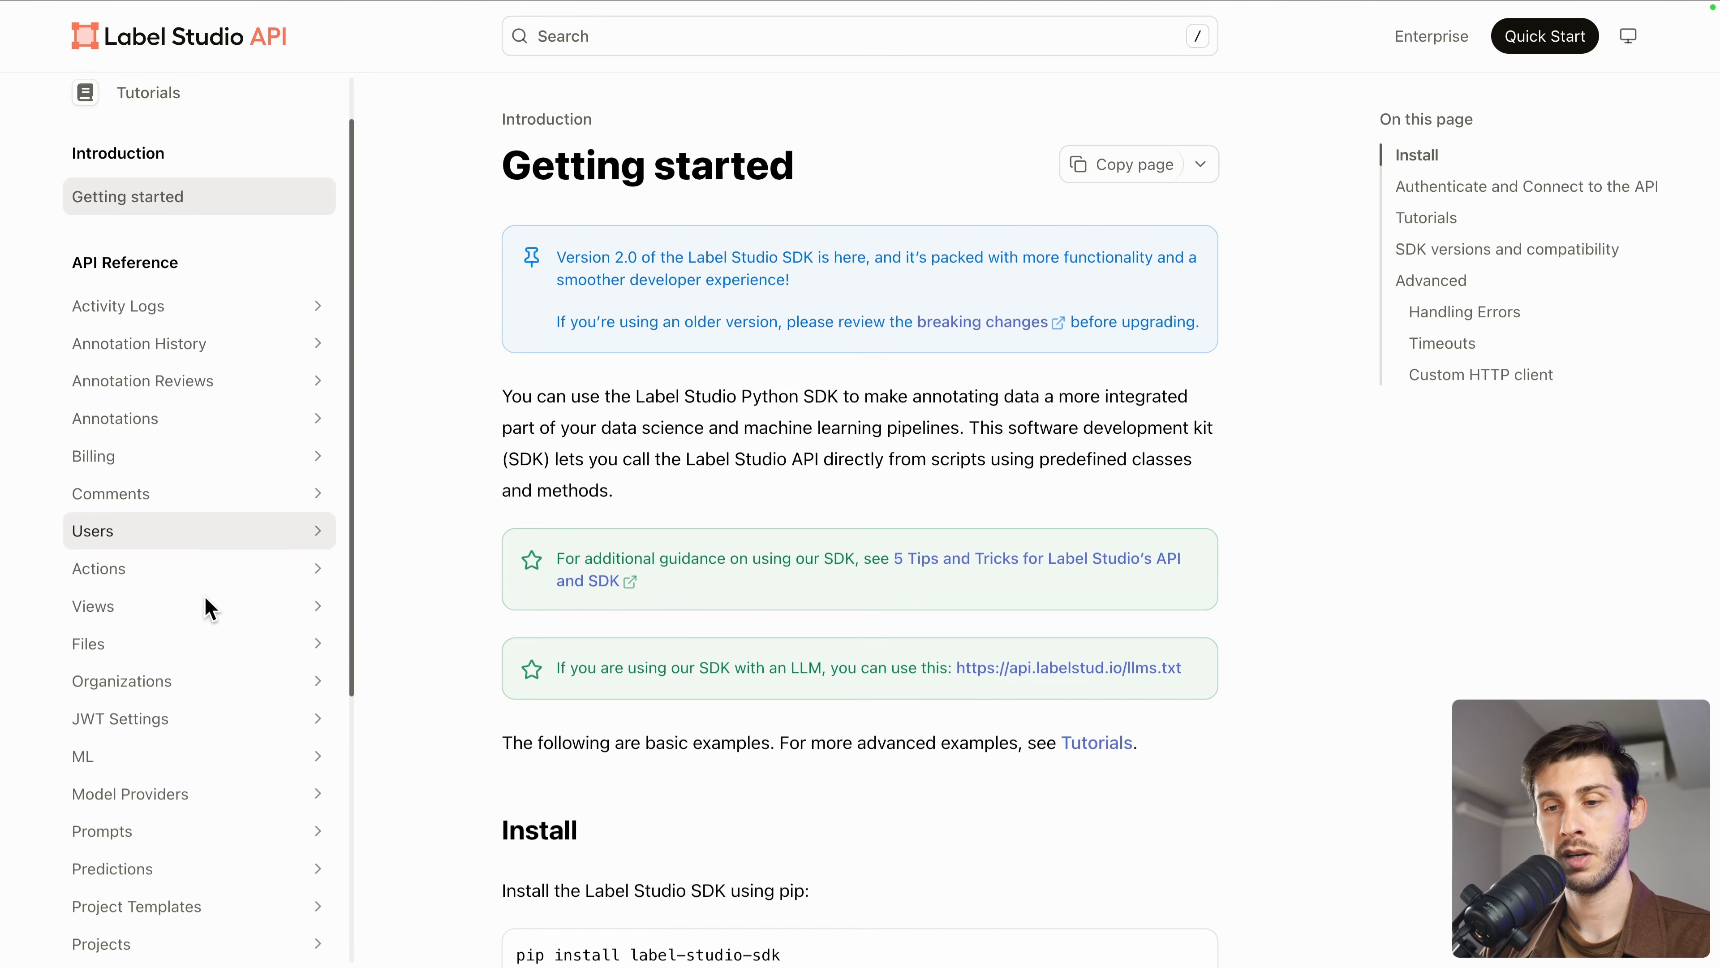
click(203, 602)
scroll(205, 605, down, 5)
click(211, 608)
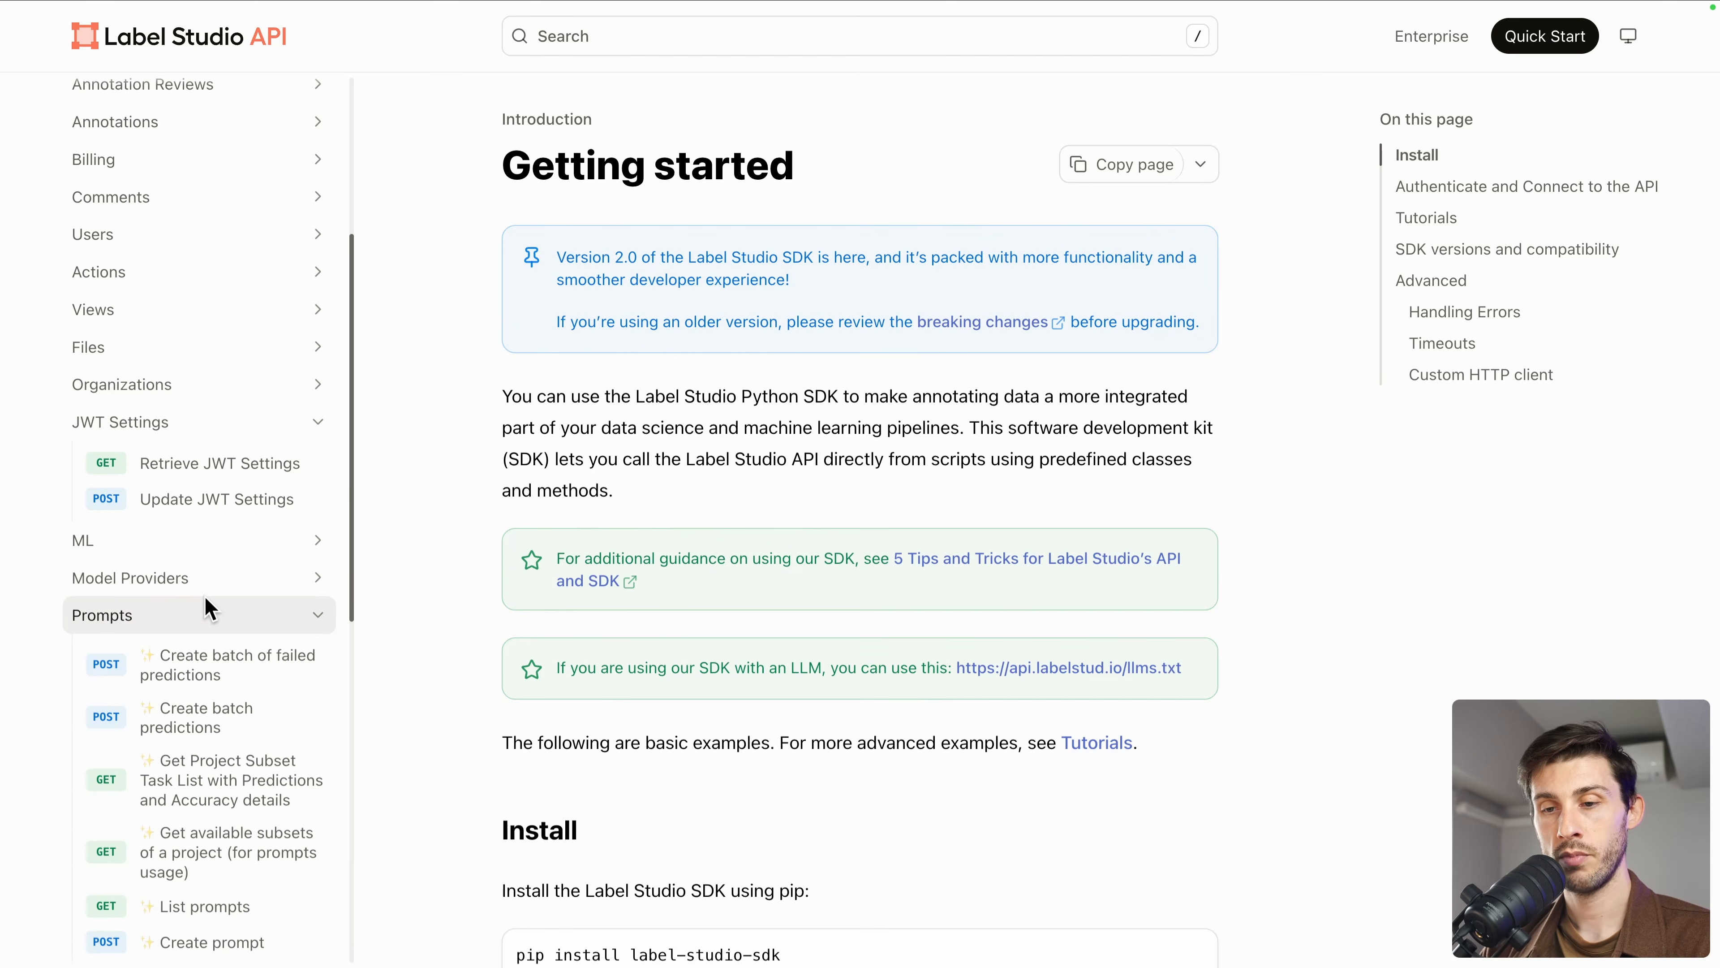
scroll(210, 608, down, 8)
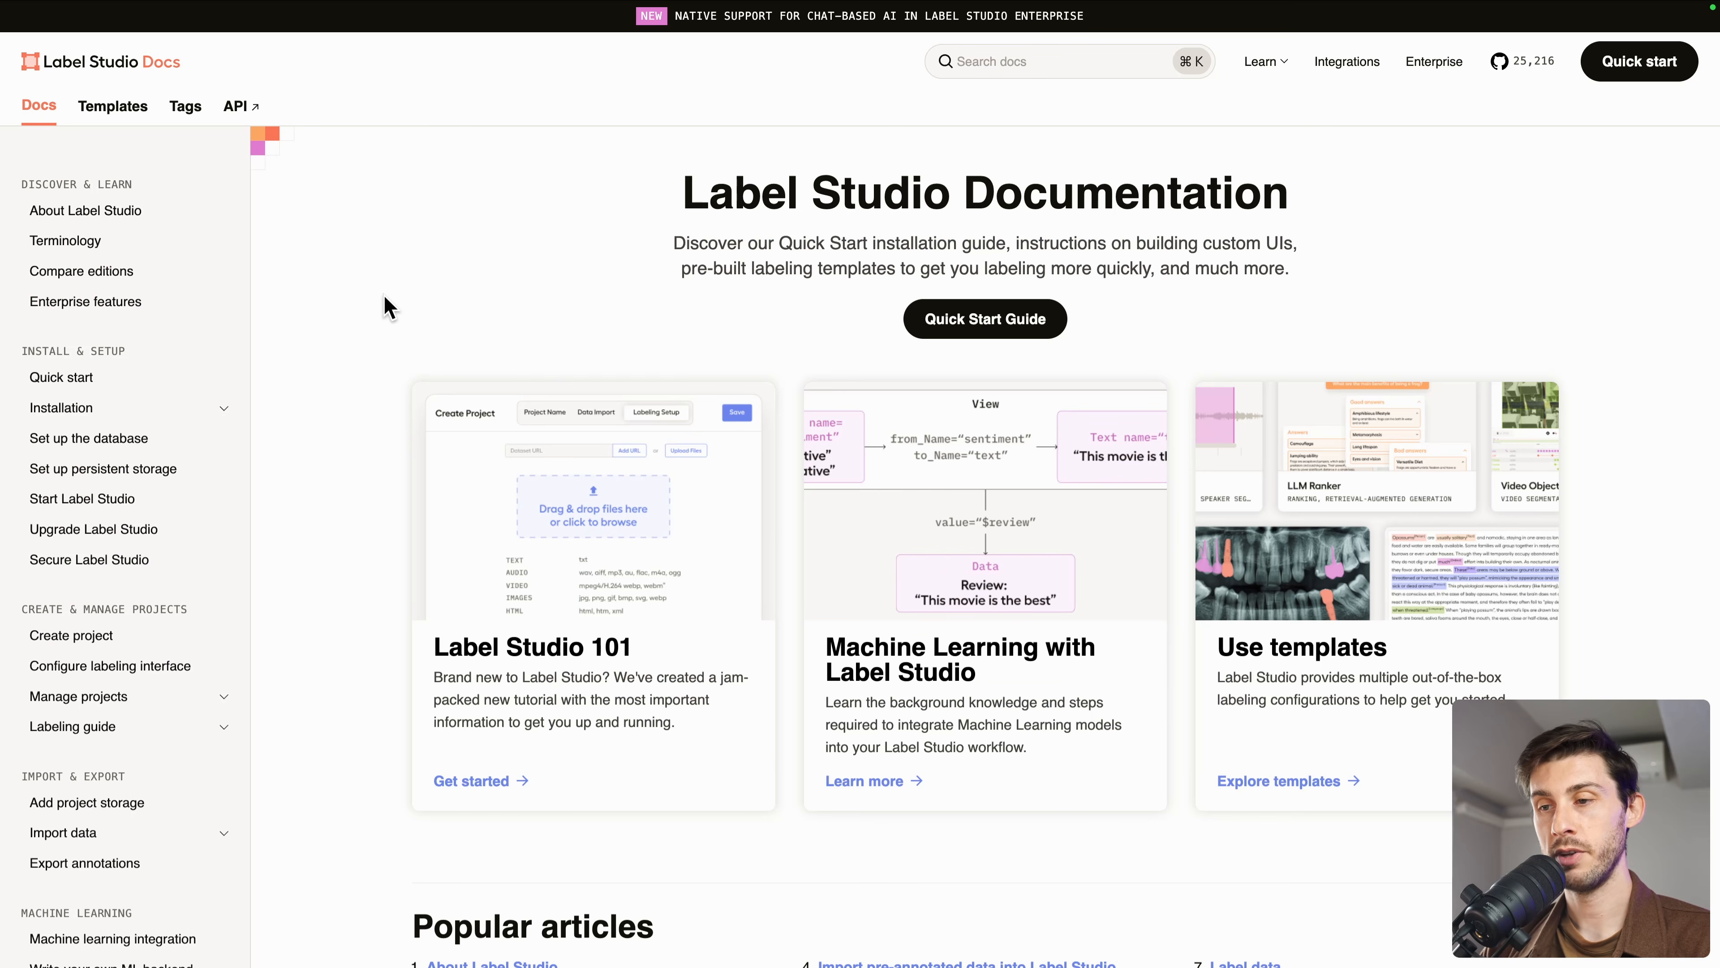
scroll(388, 308, down, 2)
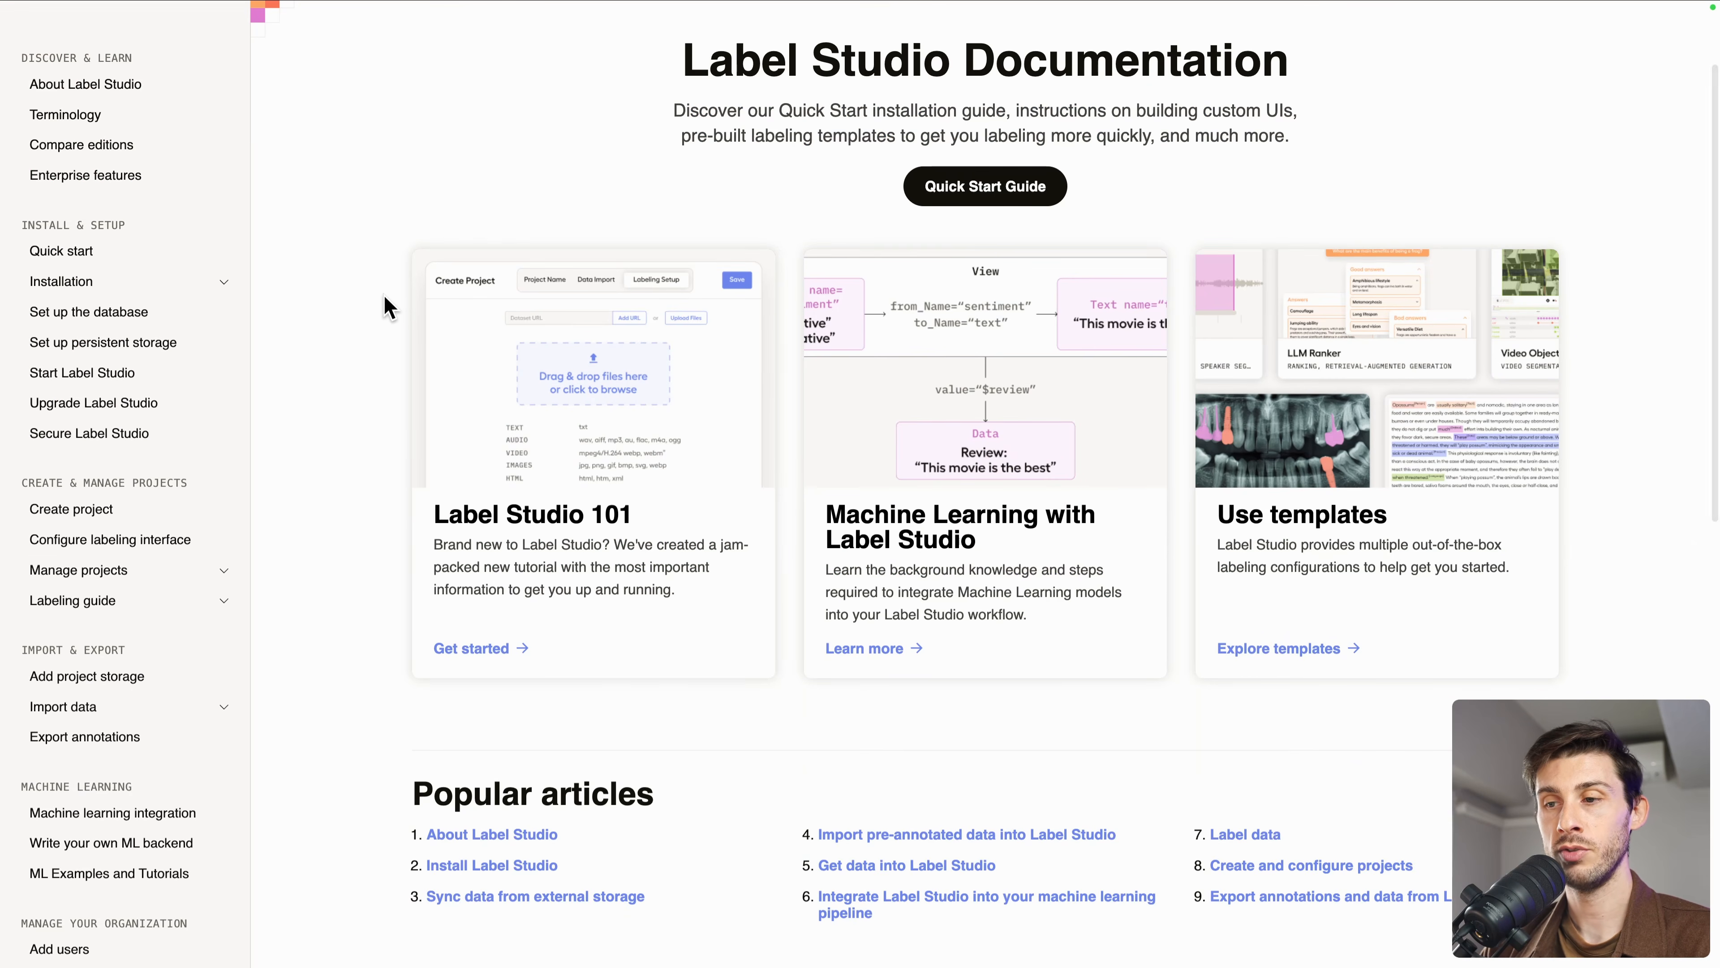